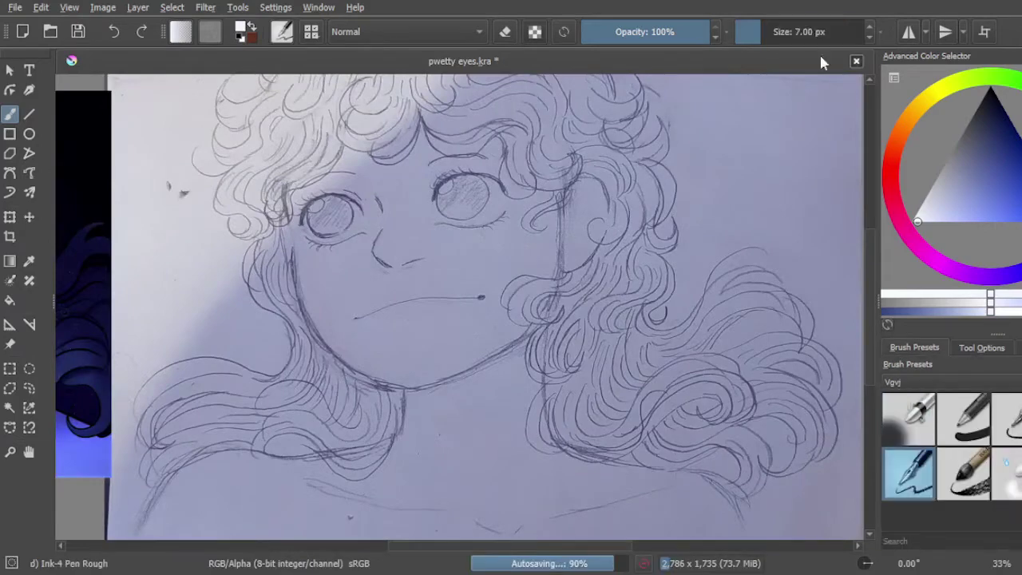
Trace the nose and the small brow crease in dark navy, using a 23 px brush with Stabilizer smoothing.
left_click_drag(799, 32, 819, 31)
left_click(981, 348)
key("plus")
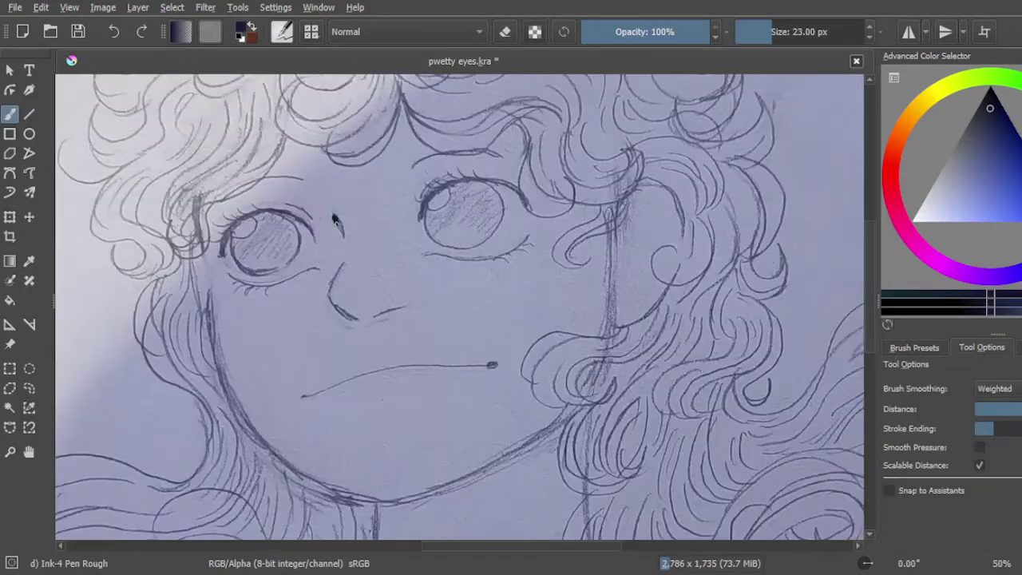
left_click_drag(399, 307, 405, 306)
key("plus")
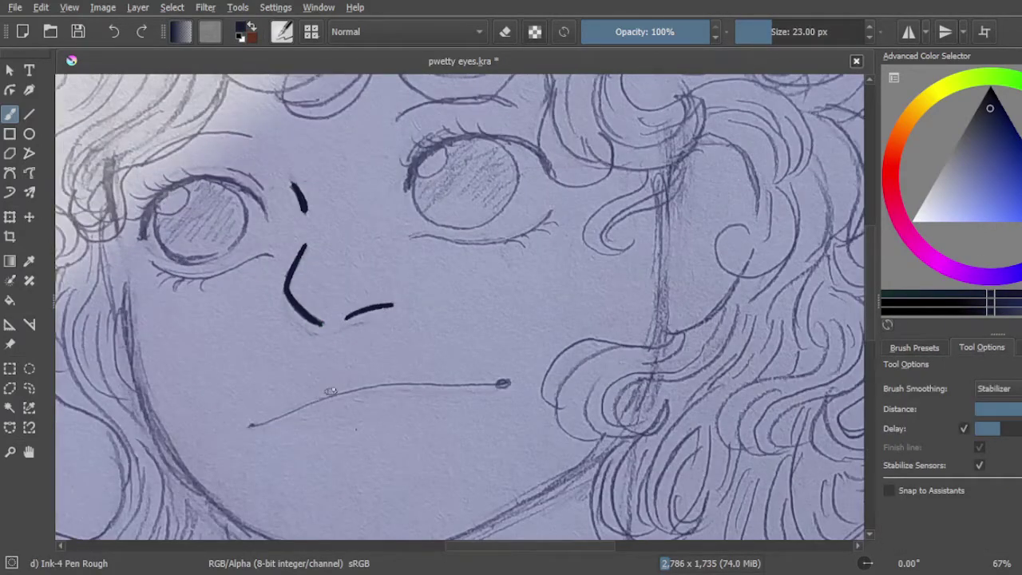
Ink the mouth line and its dark corner over the sketch with the brush reduced to 16 px.
key("bracketleft")
key("bracketleft")
mouse_move(251, 425)
left_mouse_down()
mouse_move(427, 383)
mouse_move(335, 394)
left_mouse_up()
left_click_drag(269, 420, 499, 387)
key("ctrl+z")
key("plus")
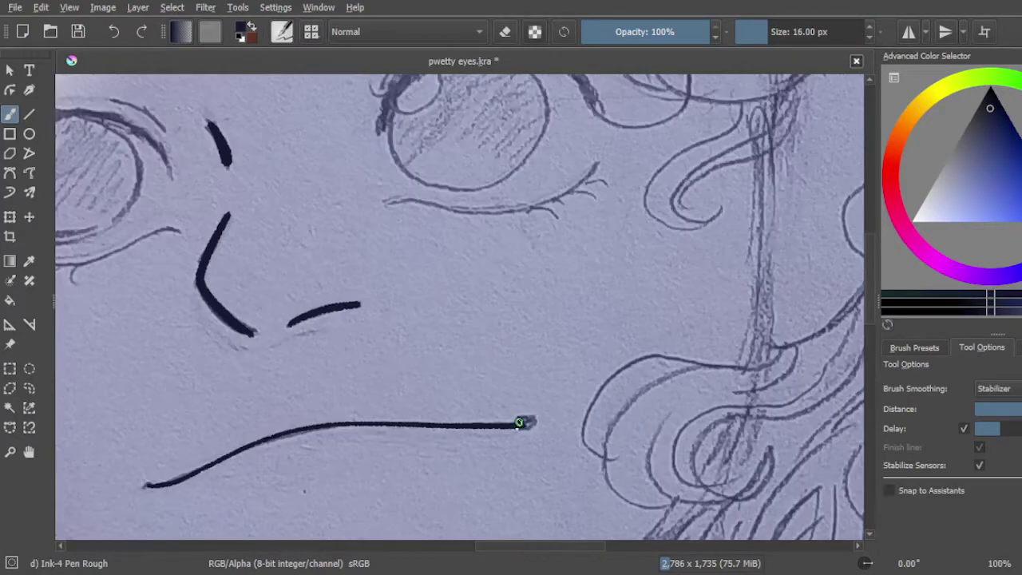
key("minus")
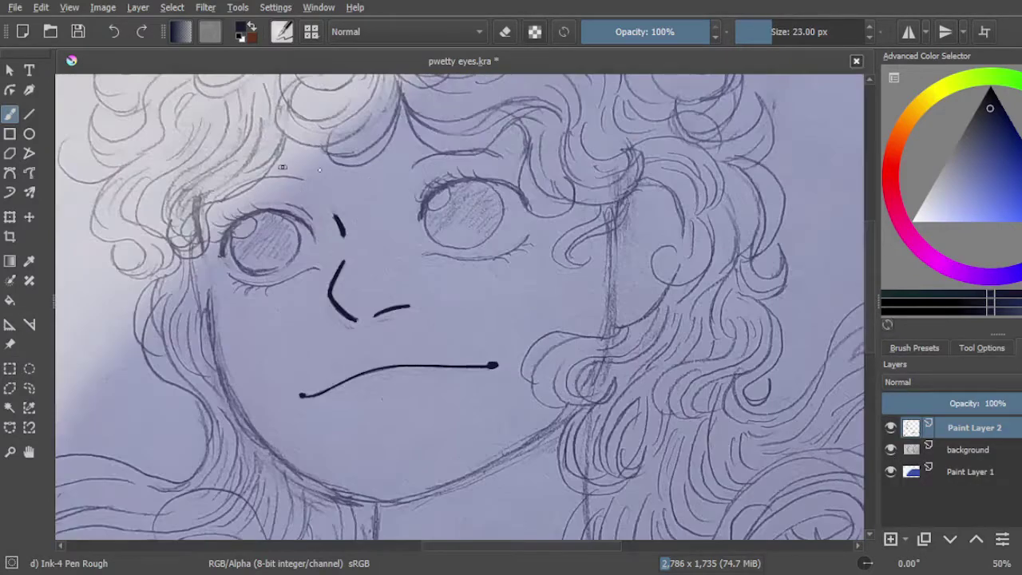
Trace the upper and lower lid lines of both eyes with a 23 px brush.
left_click_drag(143, 229, 264, 221)
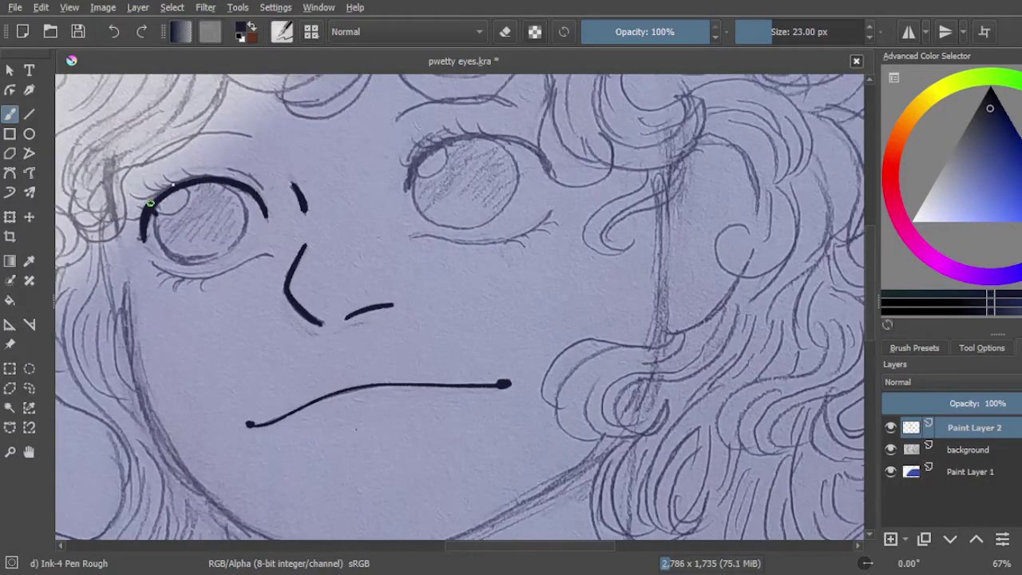
left_click_drag(154, 265, 277, 254)
mouse_move(406, 191)
left_mouse_down()
mouse_move(419, 166)
mouse_move(512, 136)
mouse_move(468, 137)
mouse_move(552, 177)
left_mouse_up()
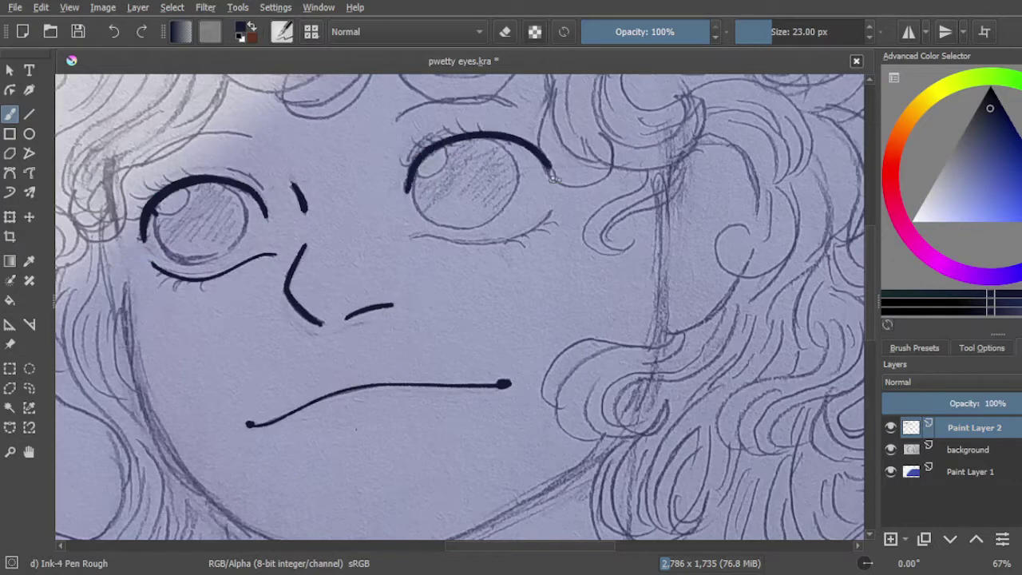
left_click_drag(415, 236, 551, 214)
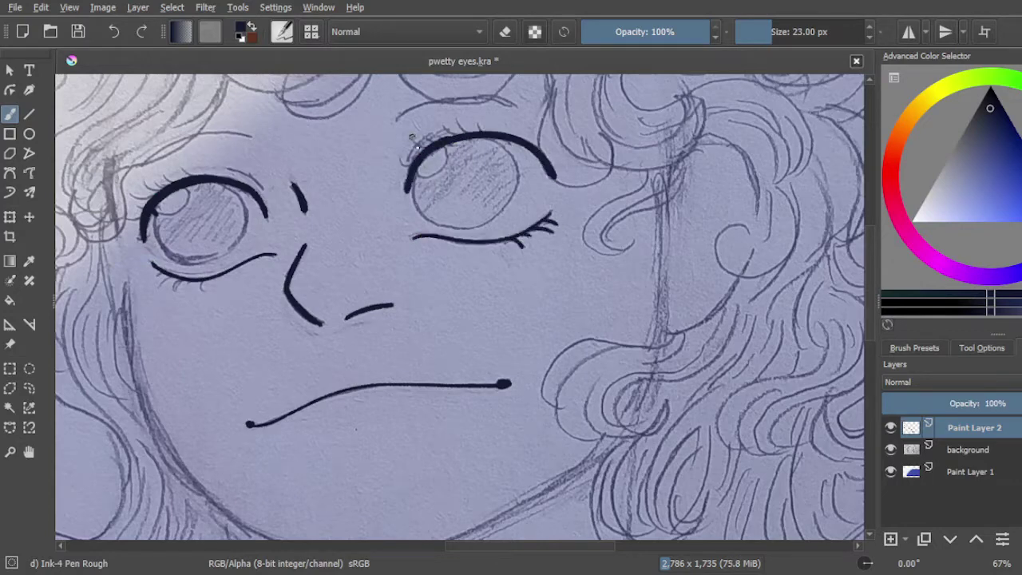
Draw the fine lashes and the upper eyelid crease on the eyes with a 13 px brush.
key("1")
left_click(770, 37)
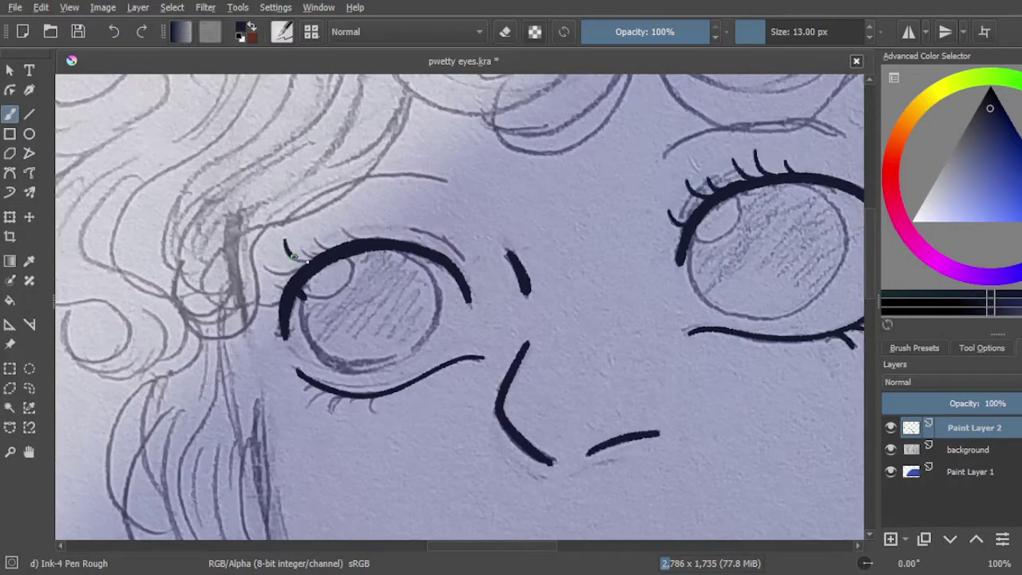
key("minus")
key("minus")
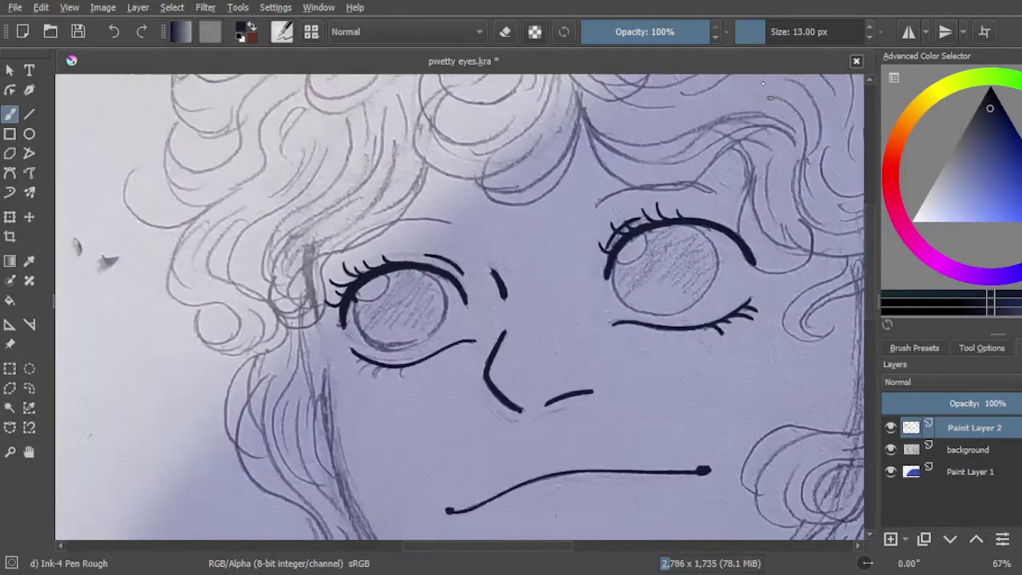
Trace the jawline from the left temple around the chin with a 23 px brush.
left_click_drag(357, 234, 445, 443)
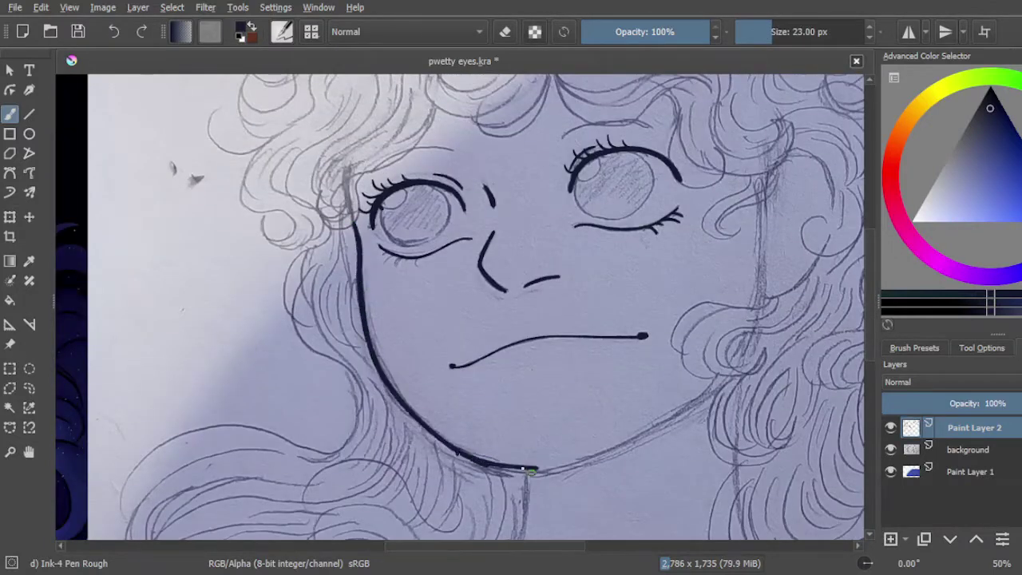
scroll(450, 445, "down", 2)
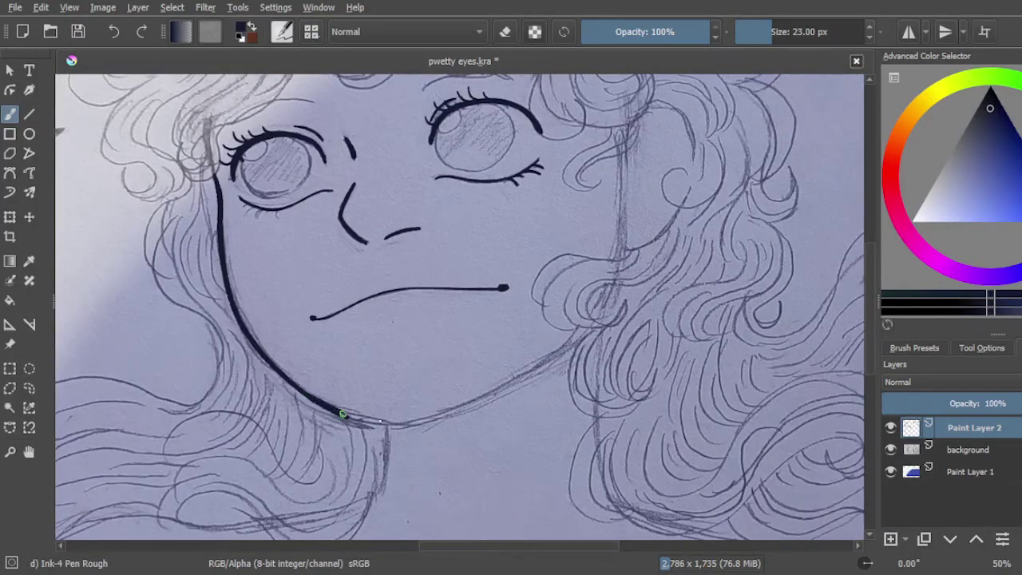
Trace both eyebrows above the eyes with a 13 px brush.
key("plus")
key("bracketleft")
key("bracketleft")
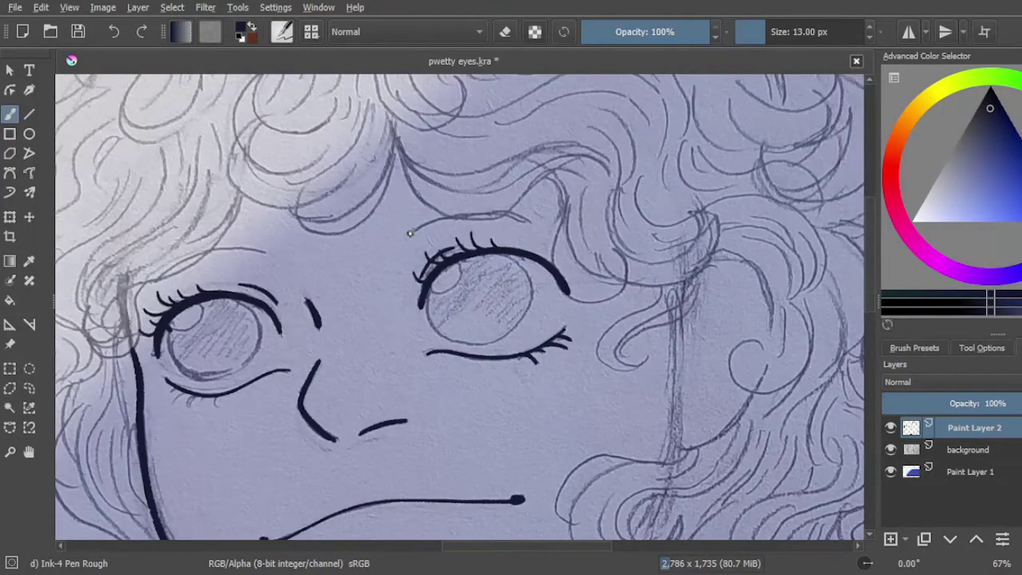
left_click_drag(410, 234, 524, 218)
left_click_drag(264, 252, 217, 251)
key("minus")
key("minus")
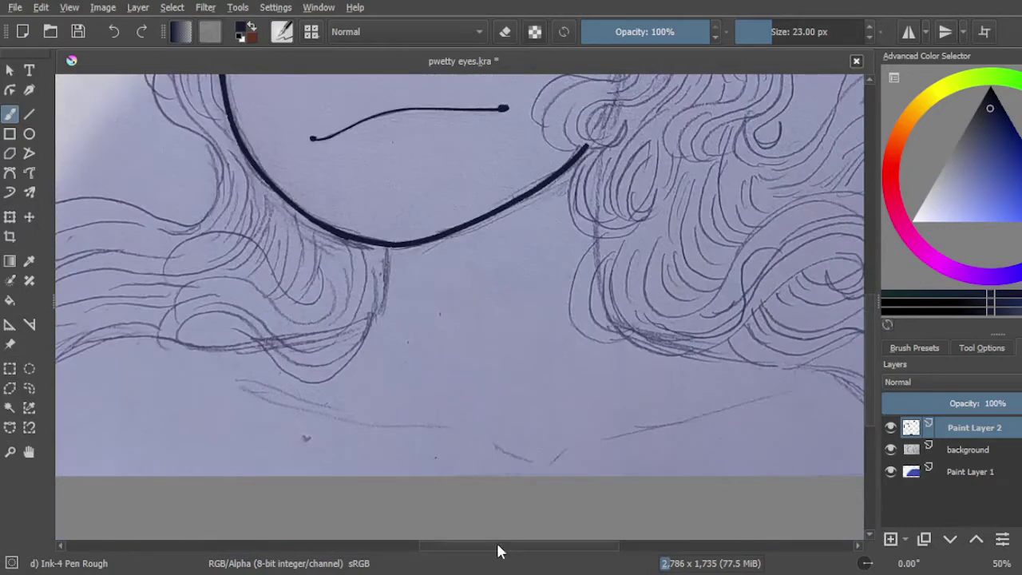
Trace the curls beside the right of the neck and the long wave sweeping over the shoulder.
left_click(869, 38)
key("plus")
key("plus")
left_click_drag(524, 112, 606, 190)
left_click_drag(546, 215, 611, 324)
key("ctrl+z")
mouse_move(546, 216)
left_mouse_down()
mouse_move(523, 256)
mouse_move(610, 323)
left_mouse_up()
mouse_move(568, 233)
left_mouse_down()
mouse_move(582, 339)
mouse_move(411, 345)
mouse_move(684, 251)
mouse_move(722, 252)
left_mouse_up()
Trace the lock curving beneath the long wave above the right shoulder with a 16 px brush.
left_click(768, 27)
type("23")
scroll(820, 323, "down", 2)
key("bracketleft")
key("bracketleft")
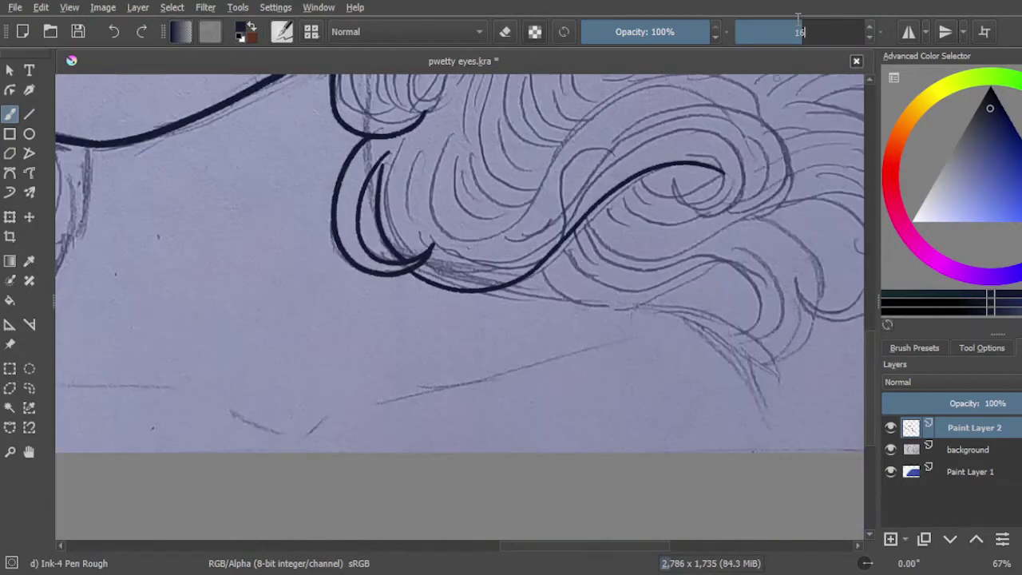
left_click_drag(541, 271, 605, 308)
Trace both shoulder lines beneath the hair with a 23 px brush.
key("bracketright")
key("bracketright")
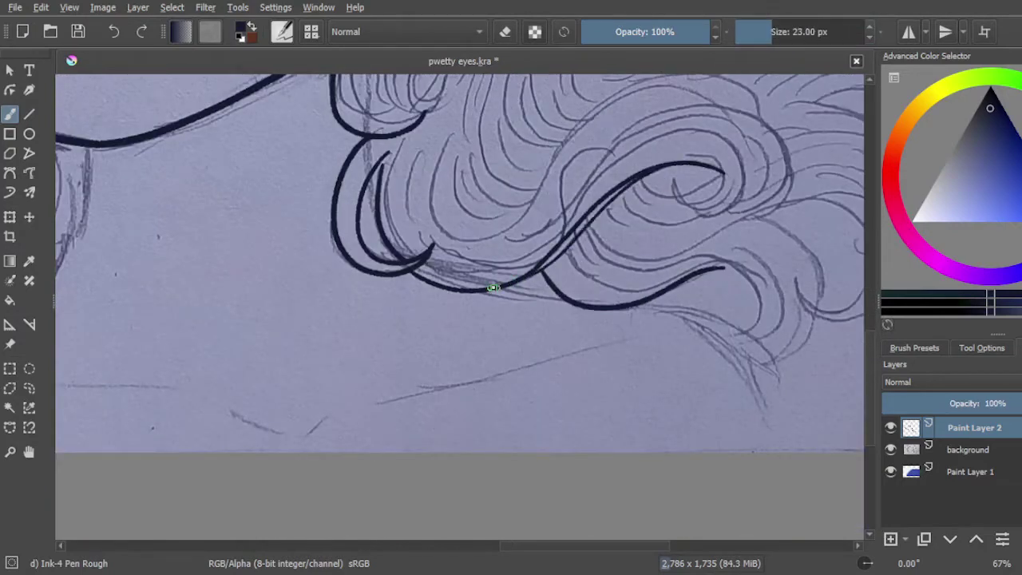
mouse_move(490, 285)
left_mouse_down()
mouse_move(776, 372)
mouse_move(429, 280)
mouse_move(94, 452)
left_mouse_up()
scroll(775, 372, "left", 5)
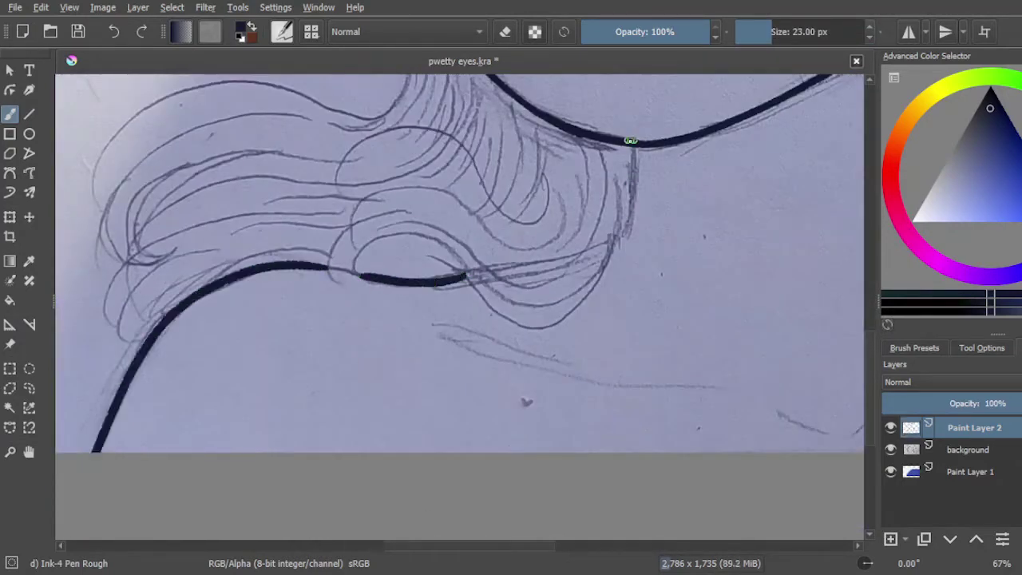
Trace the left side of the neck and the collarbone lines with the small notch between them.
left_click_drag(630, 141, 627, 239)
left_click_drag(444, 319, 638, 360)
key("minus")
left_click_drag(547, 343, 591, 370)
left_click_drag(826, 275, 623, 328)
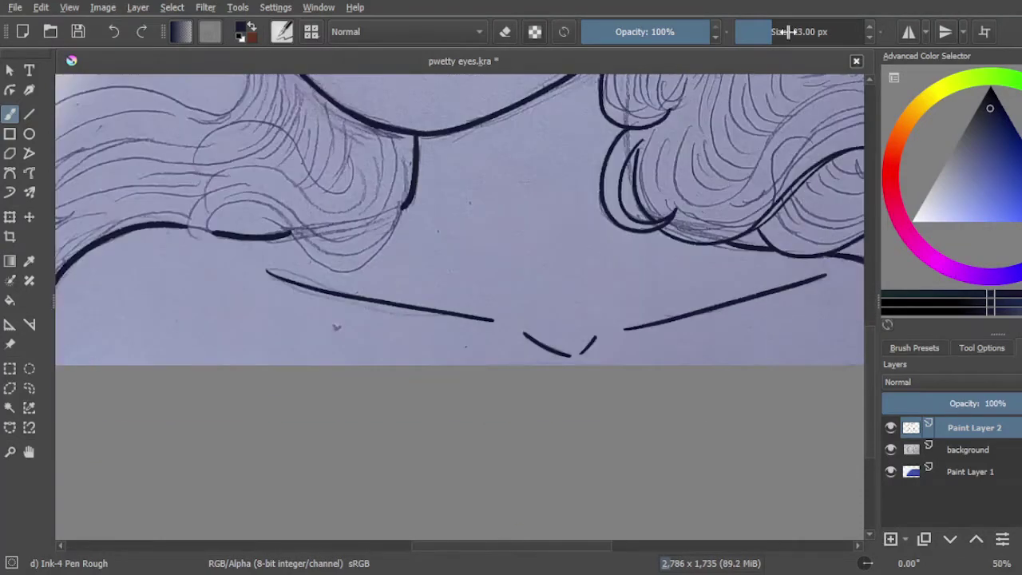
Trace the overlapping hair curls resting on the left shoulder beside the neck with a 15 px brush.
key("bracketleft")
key("bracketleft")
key("plus")
scroll(459, 279, "up", 3)
scroll(459, 280, "left", 2)
mouse_move(726, 256)
left_mouse_down()
mouse_move(670, 345)
mouse_move(511, 272)
mouse_move(447, 313)
left_mouse_up()
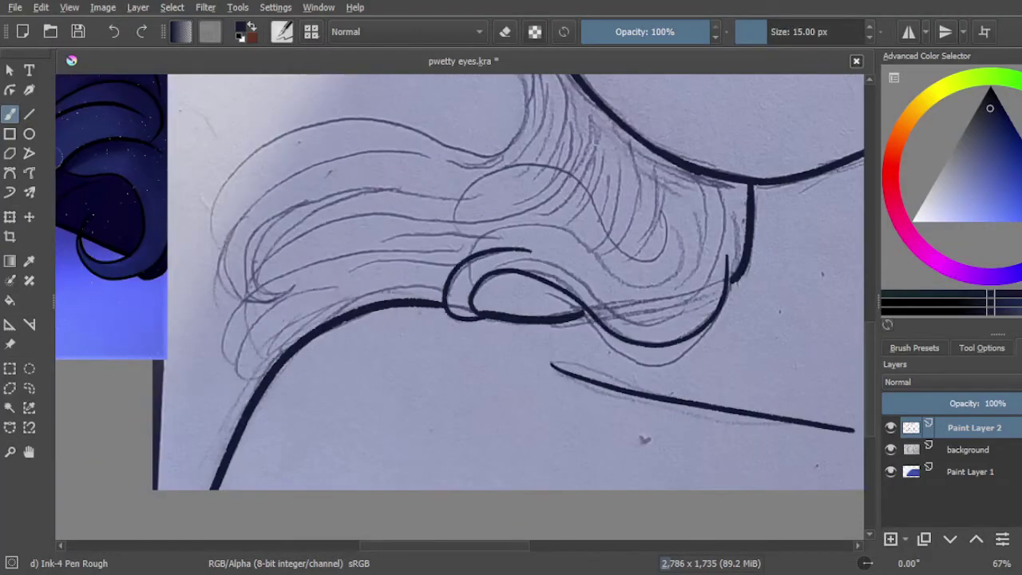
left_click_drag(722, 191, 697, 308)
left_click_drag(686, 263, 535, 327)
left_click_drag(687, 231, 463, 275)
key("minus")
key("minus")
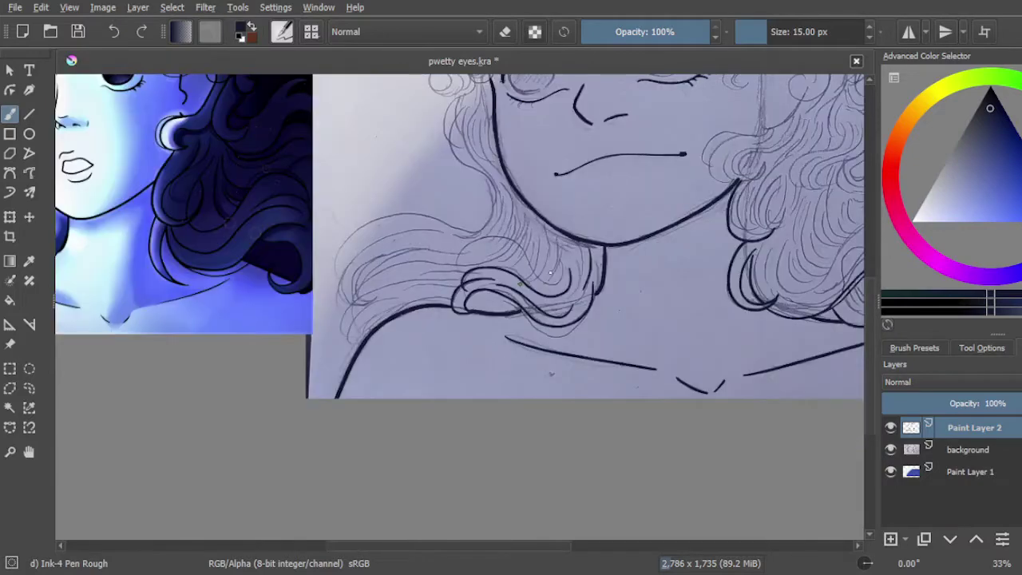
Hide Paint Layer 2 and add a new paint layer directly above the background layer.
key("minus")
left_click(891, 428)
left_click(958, 450)
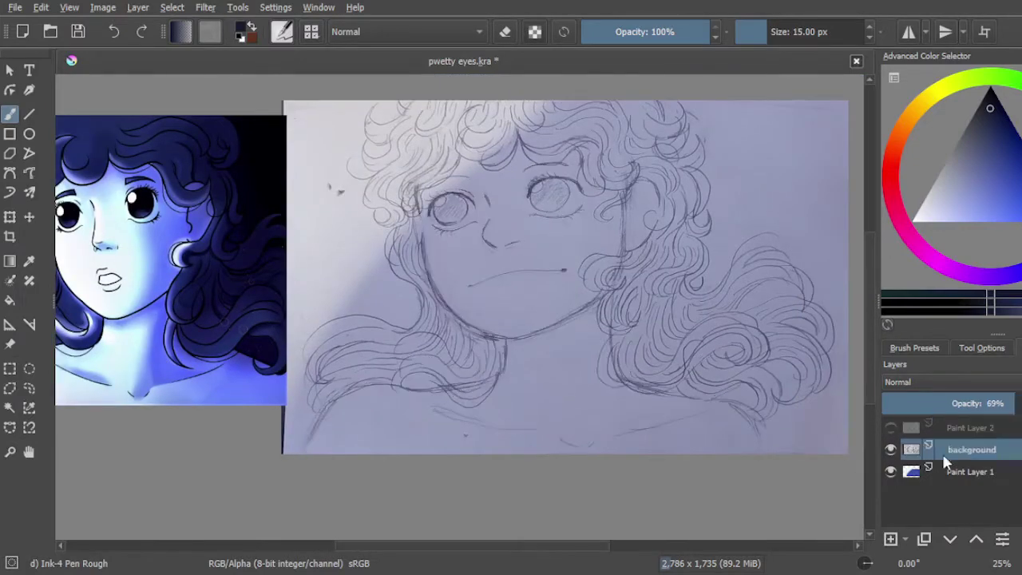
left_click(891, 540)
scroll(224, 120, "up", 3)
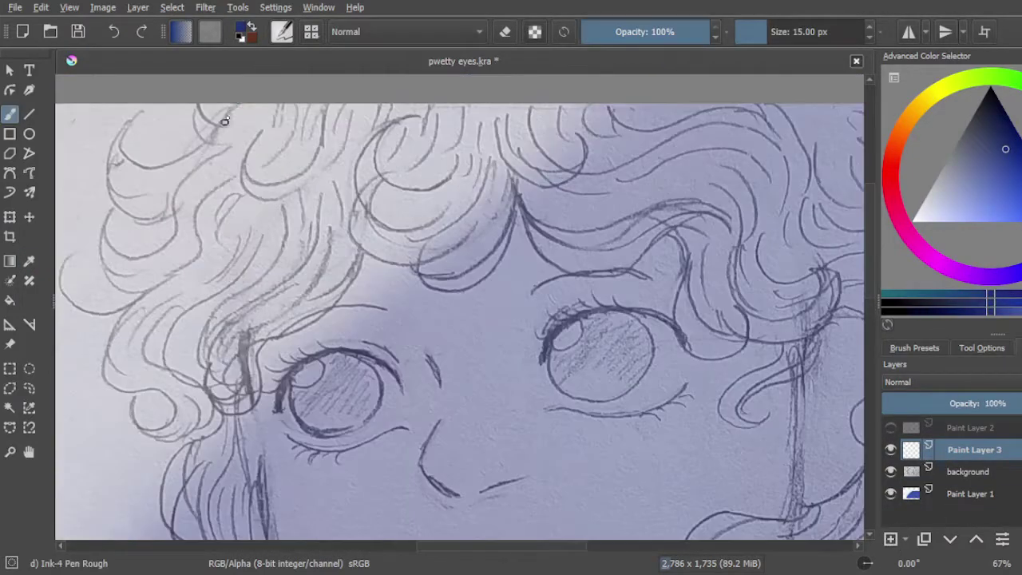
Trace the left outer hair outline in medium blue on Paint Layer 3, from the top curls down to the shoulder wave.
mouse_move(224, 120)
left_mouse_down()
mouse_move(202, 144)
mouse_move(129, 118)
mouse_move(173, 205)
mouse_move(109, 214)
mouse_move(99, 268)
left_mouse_up()
key("minus")
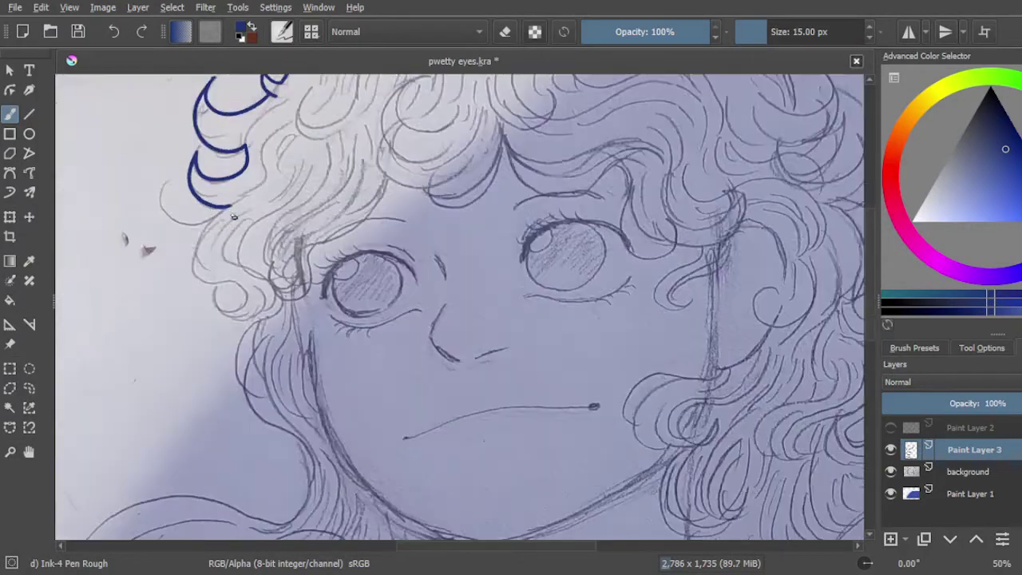
mouse_move(233, 216)
left_mouse_down()
mouse_move(193, 255)
mouse_move(251, 315)
left_mouse_up()
scroll(250, 316, "down", 3)
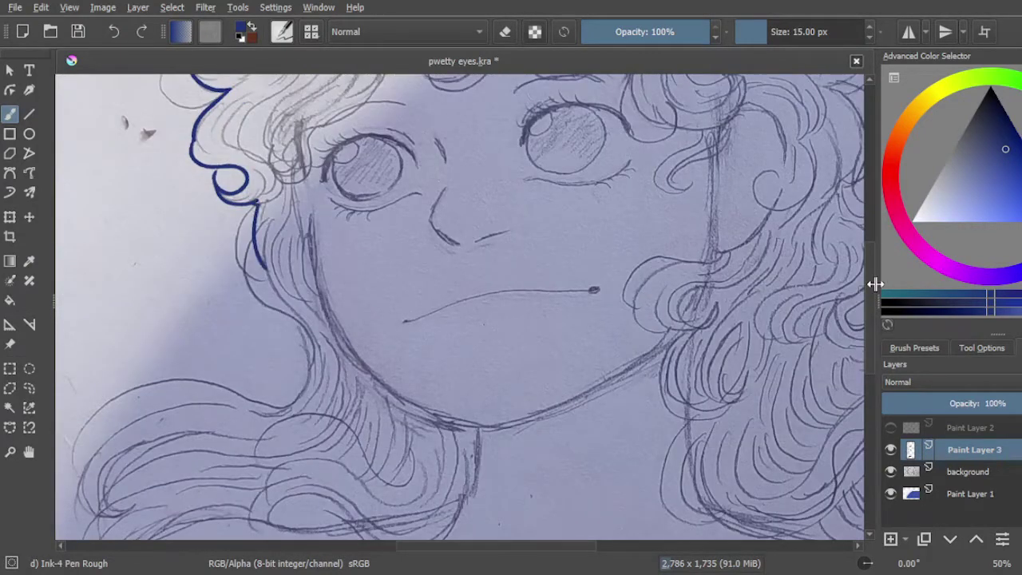
scroll(876, 284, "down", 3)
left_click_drag(260, 159, 308, 233)
mouse_move(297, 300)
left_mouse_down()
mouse_move(76, 375)
mouse_move(84, 447)
left_mouse_up()
left_click_drag(84, 447, 111, 475)
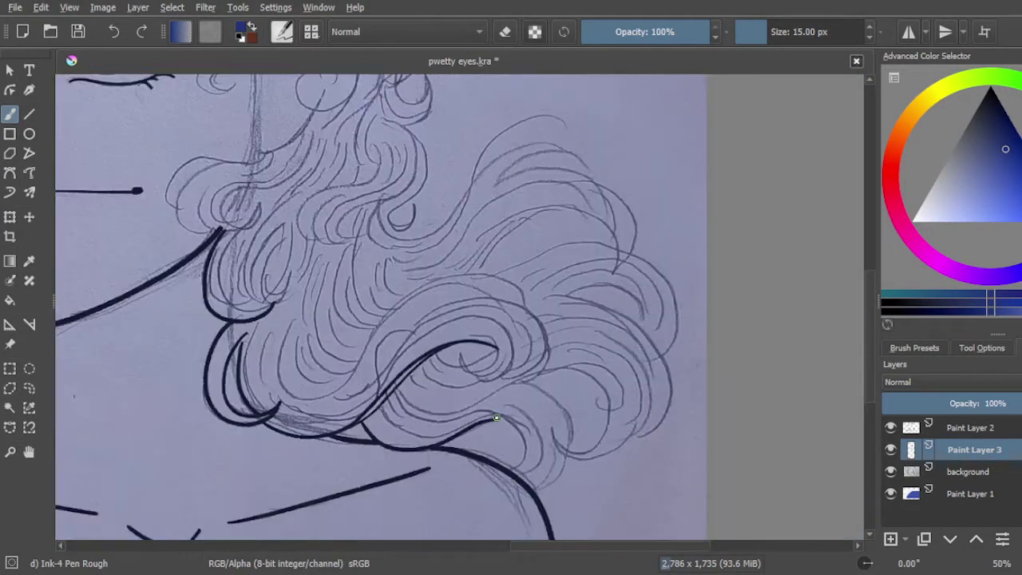
Trace the outer hair locks above the right shoulder in blue on Paint Layer 3.
key("ctrl+s")
left_click_drag(495, 369, 527, 365)
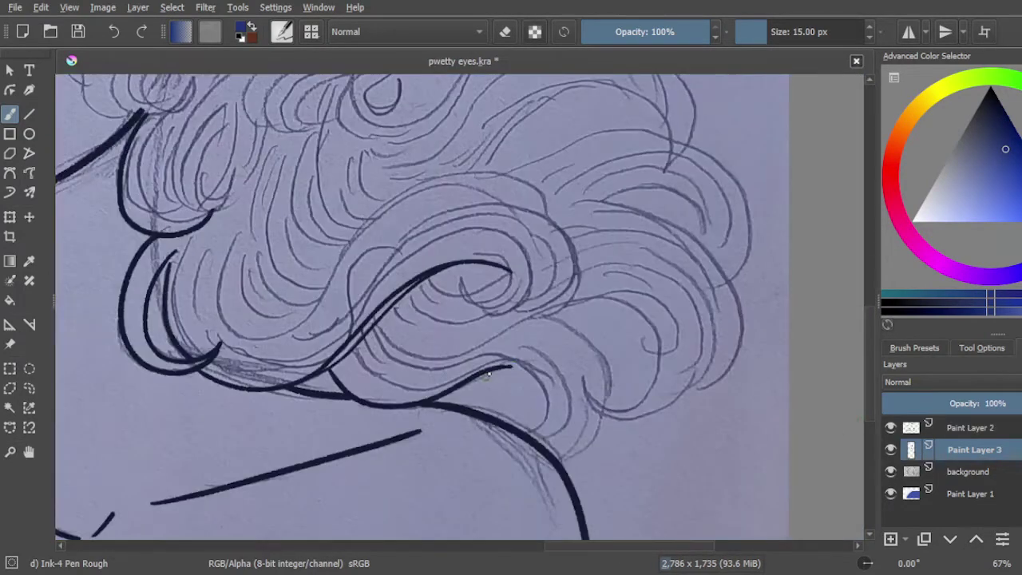
mouse_move(543, 316)
left_mouse_down()
mouse_move(611, 376)
mouse_move(594, 431)
mouse_move(563, 459)
mouse_move(653, 334)
mouse_move(658, 369)
mouse_move(607, 415)
mouse_move(686, 384)
left_mouse_up()
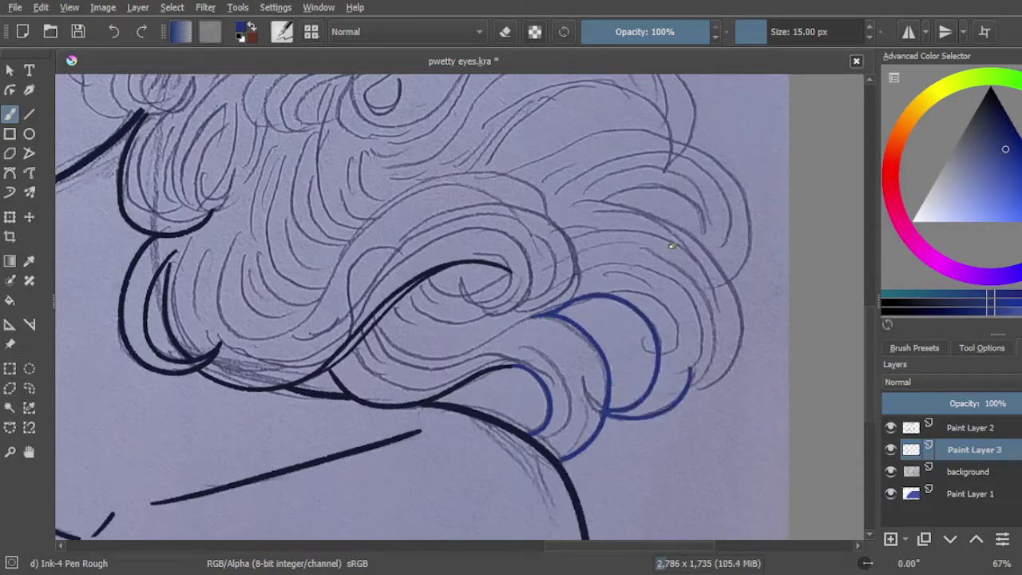
left_click_drag(703, 272, 693, 385)
scroll(868, 319, "up", 2)
left_click_drag(677, 246, 703, 384)
mouse_move(506, 272)
left_mouse_down()
mouse_move(612, 233)
mouse_move(671, 243)
left_mouse_up()
Trace the upper locks of the flowing hair at right and the small curl where they meet the head.
scroll(511, 263, "up", 2)
left_click_drag(363, 329, 624, 232)
mouse_move(509, 262)
left_mouse_down()
mouse_move(696, 336)
mouse_move(695, 356)
left_mouse_up()
left_click_drag(399, 291, 369, 334)
scroll(400, 319, "up", 2)
mouse_move(375, 283)
left_mouse_down()
mouse_move(404, 302)
mouse_move(398, 397)
left_mouse_up()
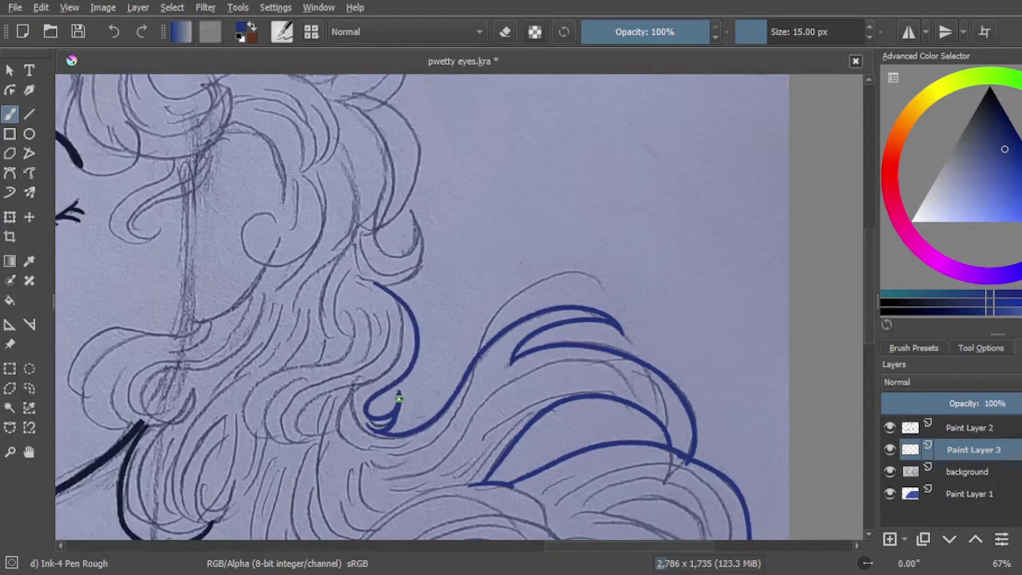
Trace the outer curls along the right side of the head up to the top of the drawing.
scroll(398, 397, "up", 2)
mouse_move(372, 208)
left_mouse_down()
mouse_move(399, 324)
mouse_move(414, 281)
left_mouse_up()
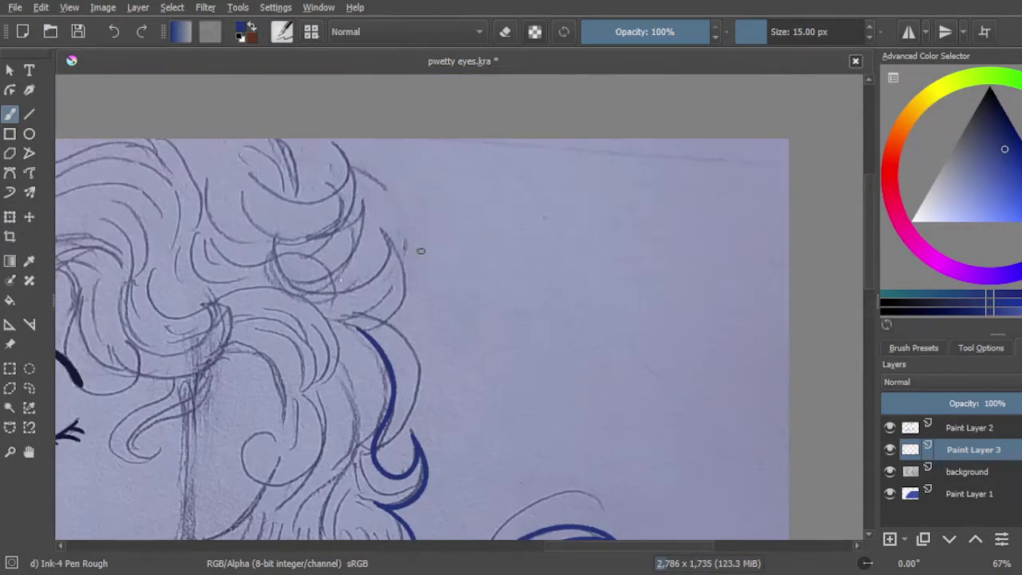
scroll(413, 281, "up", 2)
mouse_move(308, 294)
left_mouse_down()
mouse_move(383, 236)
mouse_move(375, 455)
left_mouse_up()
left_click_drag(339, 228, 307, 236)
left_click_drag(364, 204, 303, 296)
left_click_drag(348, 152, 292, 204)
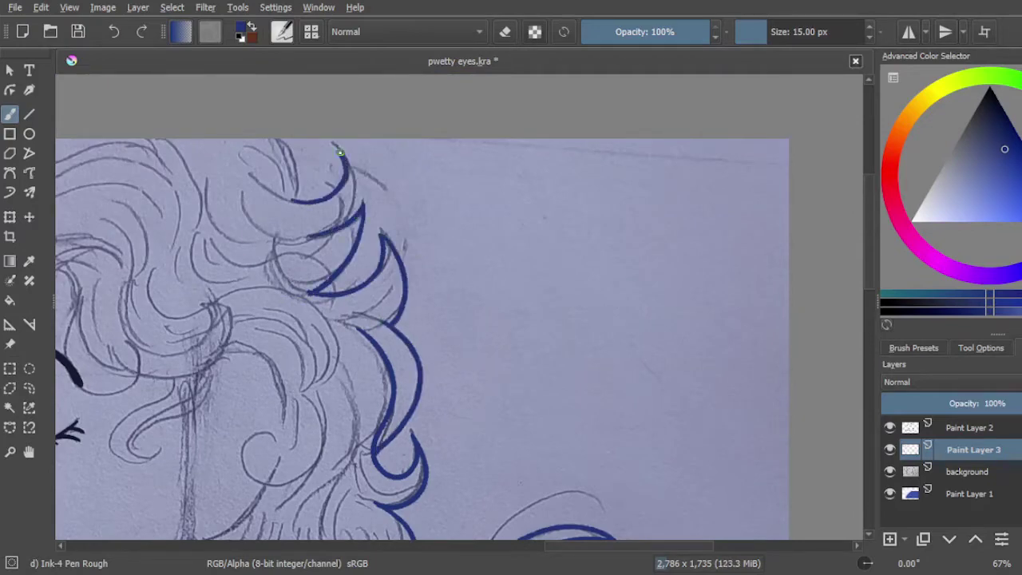
left_click_drag(356, 223, 338, 152)
Trace the fringe across the forehead and the loose curl hanging beside the right eye in blue.
scroll(437, 531, "down", 3)
scroll(347, 281, "up", 3)
mouse_move(366, 216)
left_mouse_down()
mouse_move(207, 284)
mouse_move(471, 313)
mouse_move(623, 399)
left_mouse_up()
scroll(623, 399, "down", 2)
left_click_drag(612, 307, 617, 358)
left_click_drag(671, 272, 627, 327)
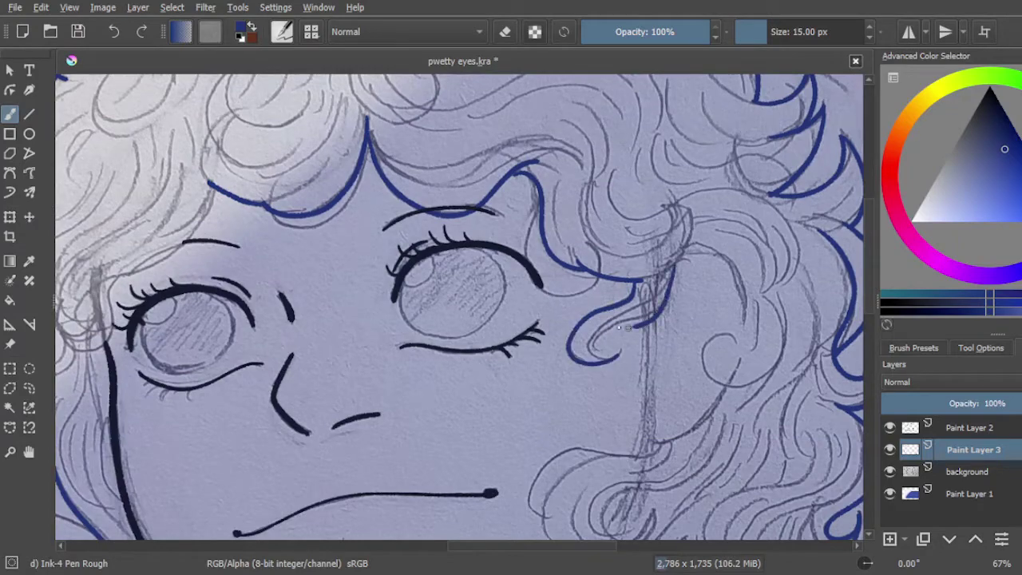
key("ctrl+z")
left_click_drag(673, 279, 615, 339)
Trace the ear outline with the curl below it, and finish the hairline down to the left temple.
mouse_move(669, 263)
left_mouse_down()
mouse_move(691, 249)
mouse_move(655, 441)
left_mouse_up()
scroll(840, 299, "down", 3)
mouse_move(654, 280)
left_mouse_down()
mouse_move(553, 326)
mouse_move(587, 377)
left_mouse_up()
key("minus")
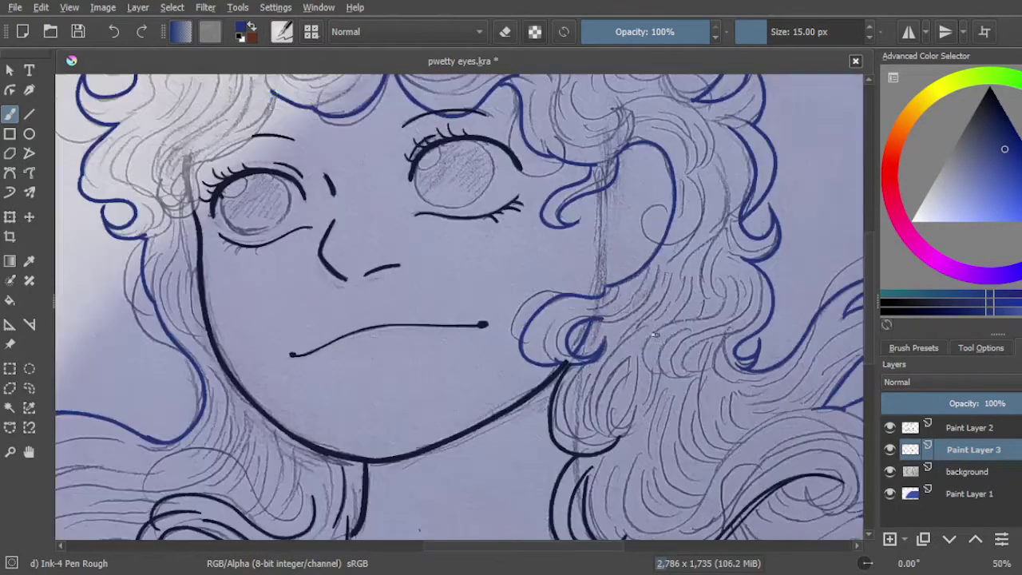
left_click_drag(273, 101, 215, 160)
left_click_drag(215, 160, 196, 191)
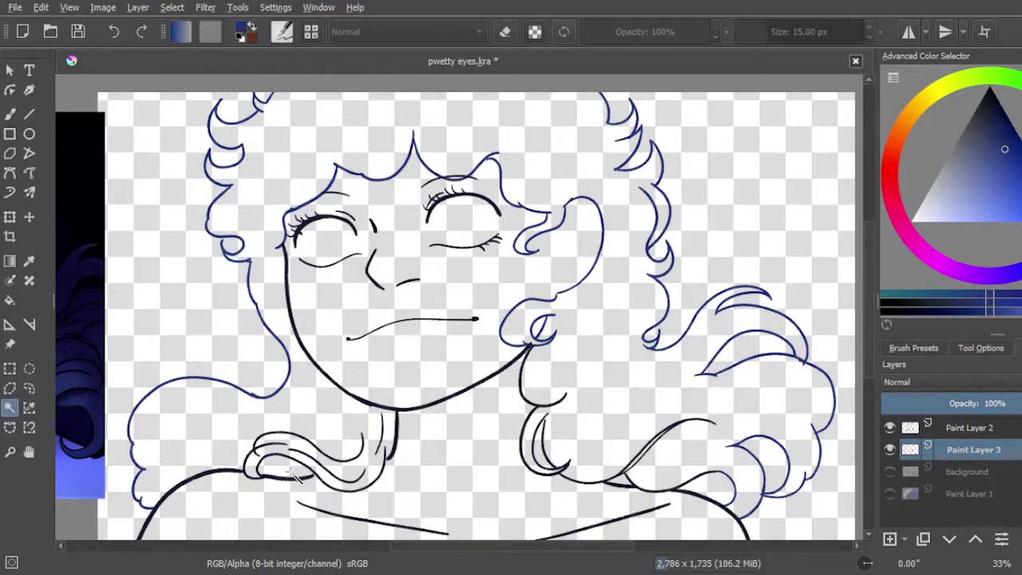
Add a new paint layer between Paint Layer 3 and the background layer.
key("b")
left_click(927, 468)
key("Insert")
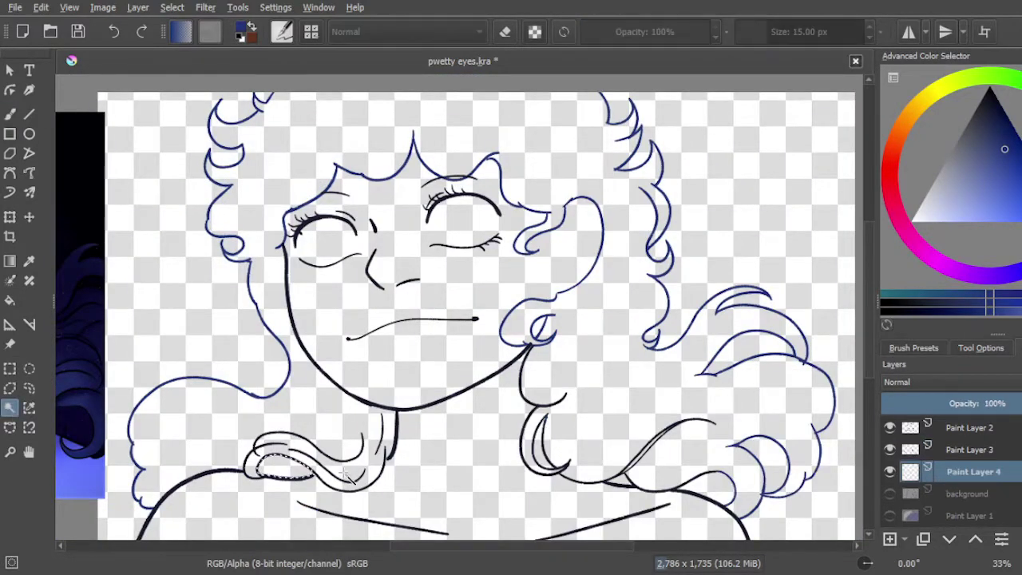
Select the enclosed hair area with the contiguous selection and flood fill it medium blue on Paint Layer 3.
left_click(973, 449)
left_click(10, 408)
left_click(323, 451)
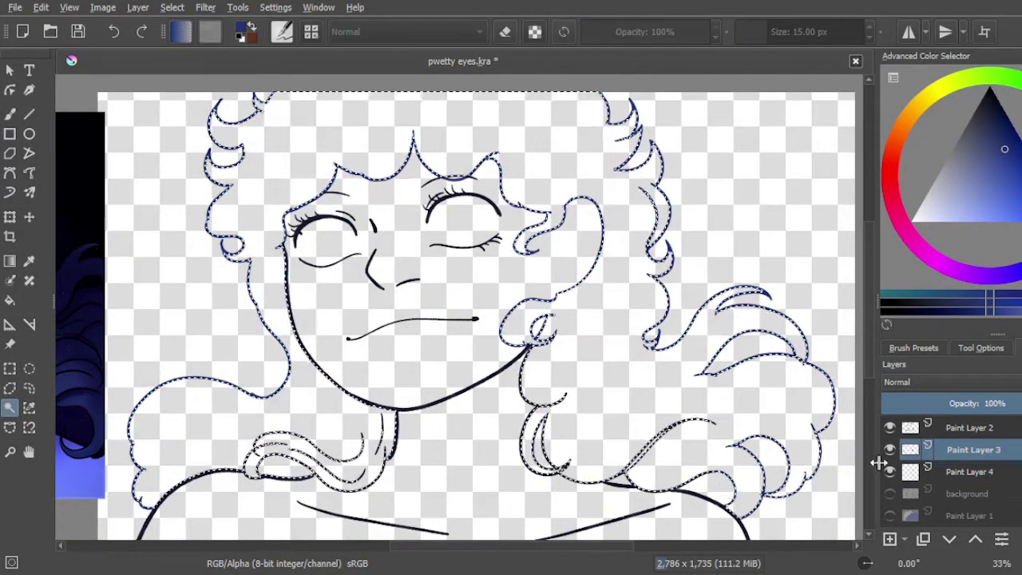
left_click(889, 494)
left_click(890, 494)
left_click(889, 493)
left_click(890, 493)
key("f")
left_click(337, 319)
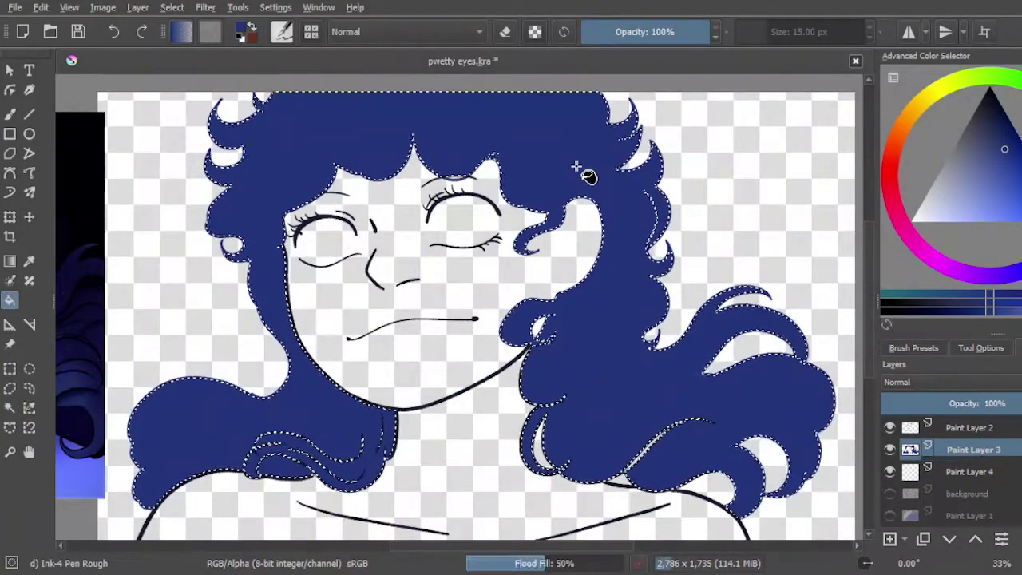
Deselect the filled hair, show the background sketch again and return to the brush on Paint Layer 2.
key("ctrl+shift+a")
left_click(890, 494)
left_click(973, 428)
key("b")
key("plus")
key("plus")
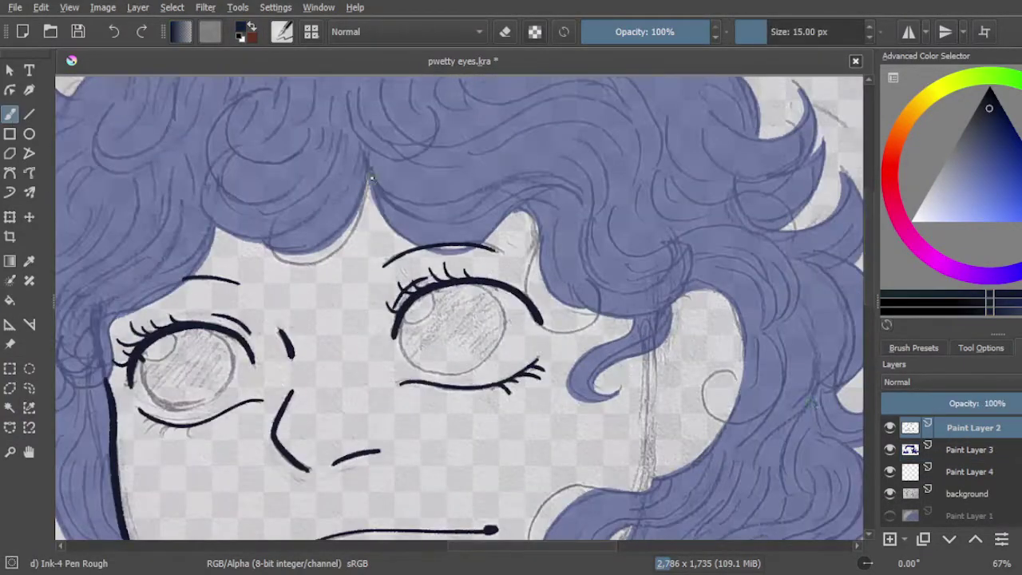
Sample the hair blue on Paint Layer 3, darken it to navy and reactivate the brush on Paint Layer 2.
key("minus")
key("minus")
key("Page_Down")
key("p")
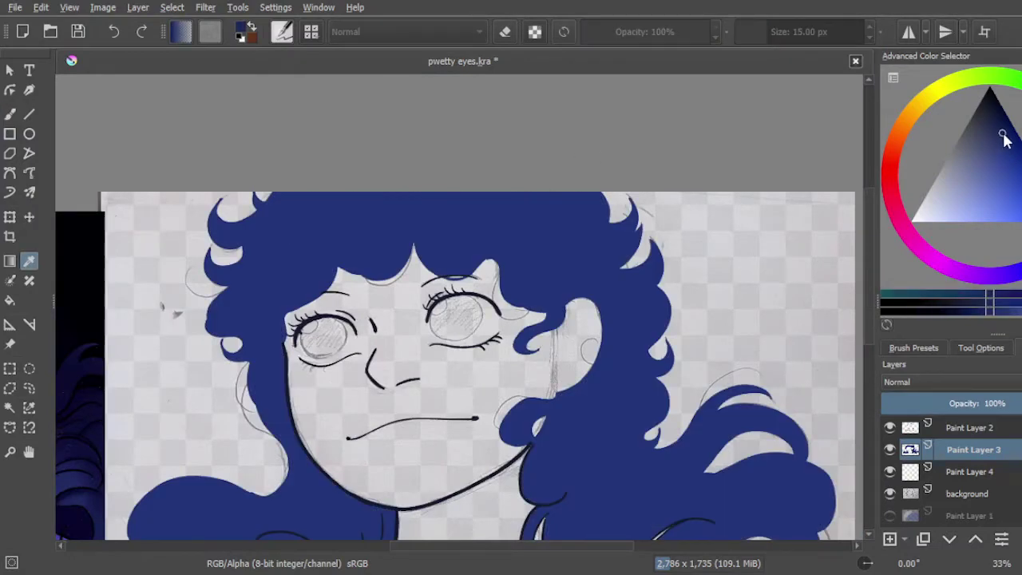
left_click(955, 427)
key("plus")
key("plus")
key("b")
Ink the overlapping fringe curls above the forehead in navy, following the pencil lines.
left_click_drag(366, 159, 272, 257)
left_click_drag(324, 206, 264, 244)
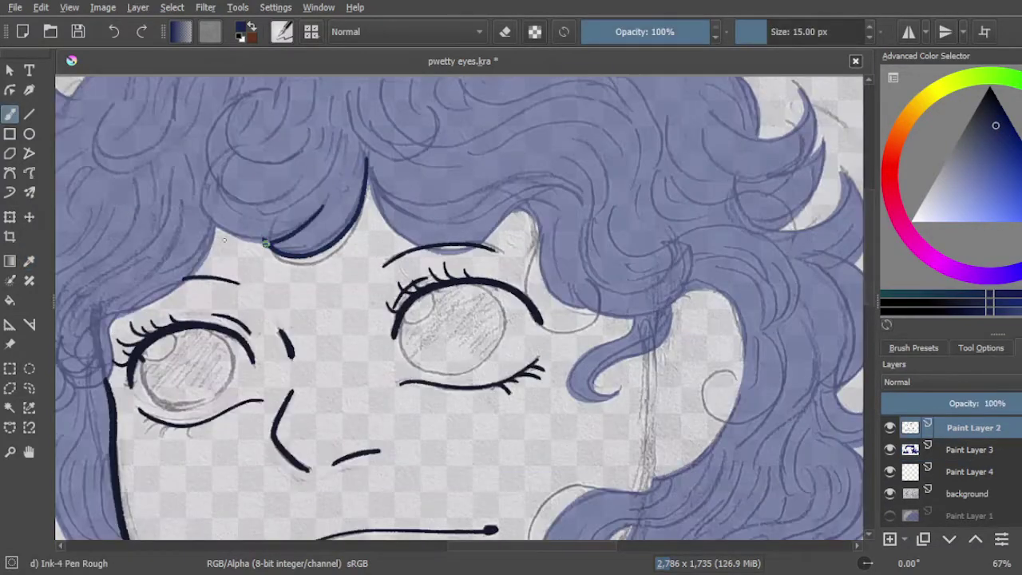
left_click_drag(209, 158, 272, 241)
mouse_move(310, 135)
left_mouse_down()
mouse_move(261, 89)
mouse_move(209, 199)
left_mouse_up()
left_click_drag(343, 128, 263, 209)
mouse_move(348, 92)
left_mouse_down()
mouse_move(404, 156)
mouse_move(436, 104)
left_mouse_up()
Ink the fringe edge above the right eye and the loose curl hanging in front of the ear.
mouse_move(369, 163)
left_mouse_down()
mouse_move(383, 209)
mouse_move(459, 249)
left_mouse_up()
left_click_drag(495, 228, 564, 207)
mouse_move(573, 284)
left_mouse_down()
mouse_move(621, 321)
mouse_move(672, 301)
left_mouse_up()
mouse_move(620, 290)
left_mouse_down()
mouse_move(683, 259)
mouse_move(653, 239)
left_mouse_up()
key("plus")
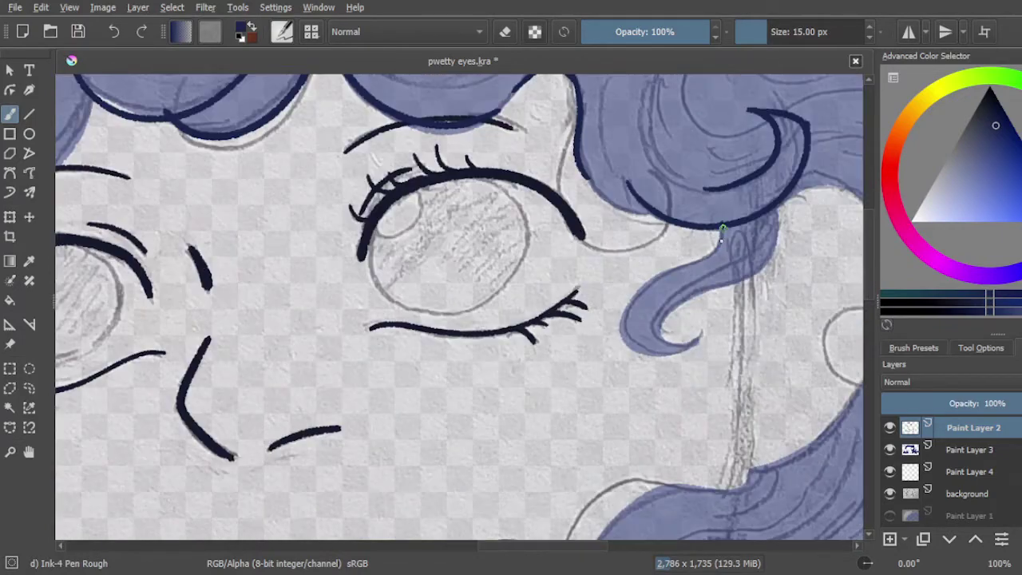
mouse_move(722, 232)
left_mouse_down()
mouse_move(650, 356)
mouse_move(723, 306)
left_mouse_up()
left_click_drag(766, 263, 778, 212)
Ink the outer curls along the upper left side of the hair in navy and save the document.
key("minus")
key("minus")
scroll(869, 331, "down", 2)
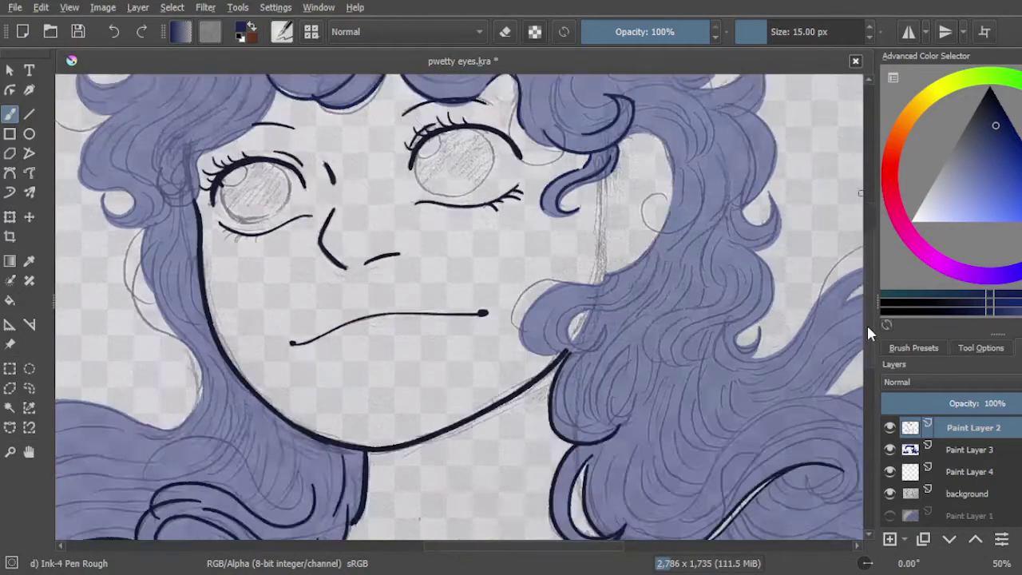
key("plus")
scroll(459, 308, "up", 3)
left_click_drag(361, 119, 385, 101)
left_click_drag(278, 113, 343, 141)
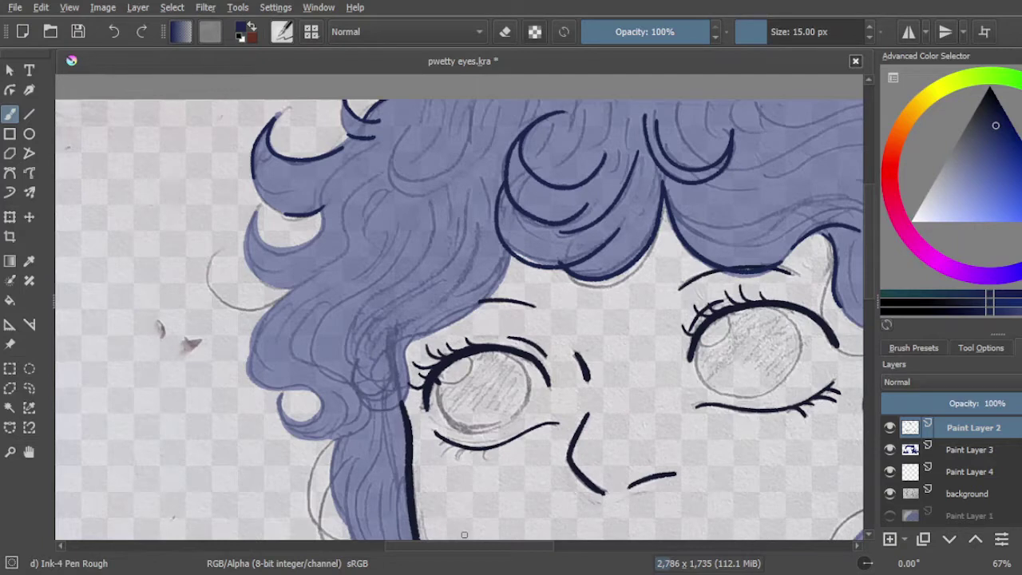
mouse_move(321, 202)
left_mouse_down()
mouse_move(297, 239)
mouse_move(254, 224)
left_mouse_up()
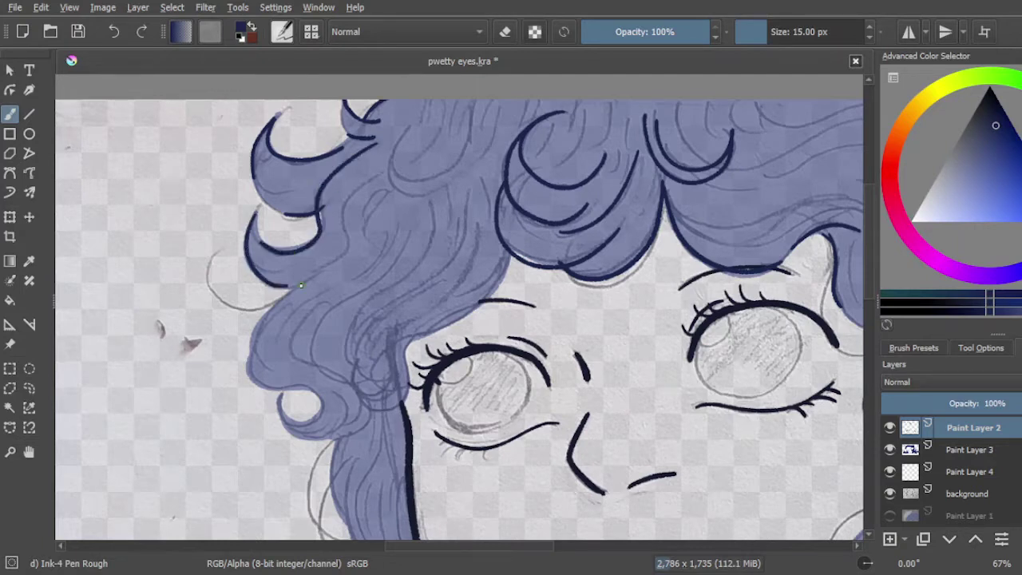
key("ctrl+s")
mouse_move(317, 285)
left_mouse_down()
mouse_move(254, 369)
mouse_move(192, 384)
mouse_move(295, 351)
left_mouse_up()
key("plus")
key("minus")
Ink the hair edge beside the left cheek and the long outer strand of the lower left lock.
scroll(727, 278, "down", 5)
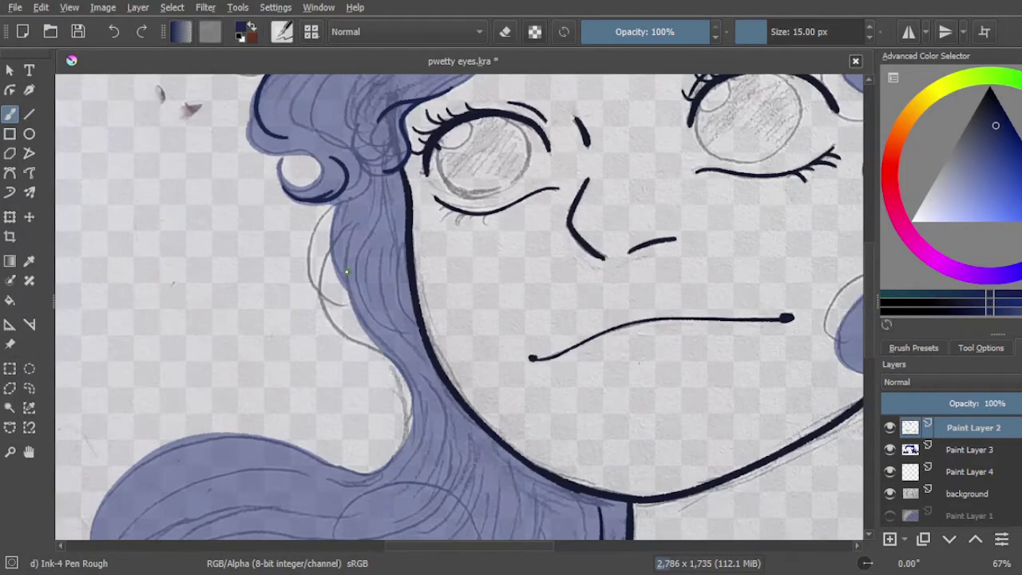
left_click_drag(356, 224, 345, 254)
scroll(791, 333, "down", 2)
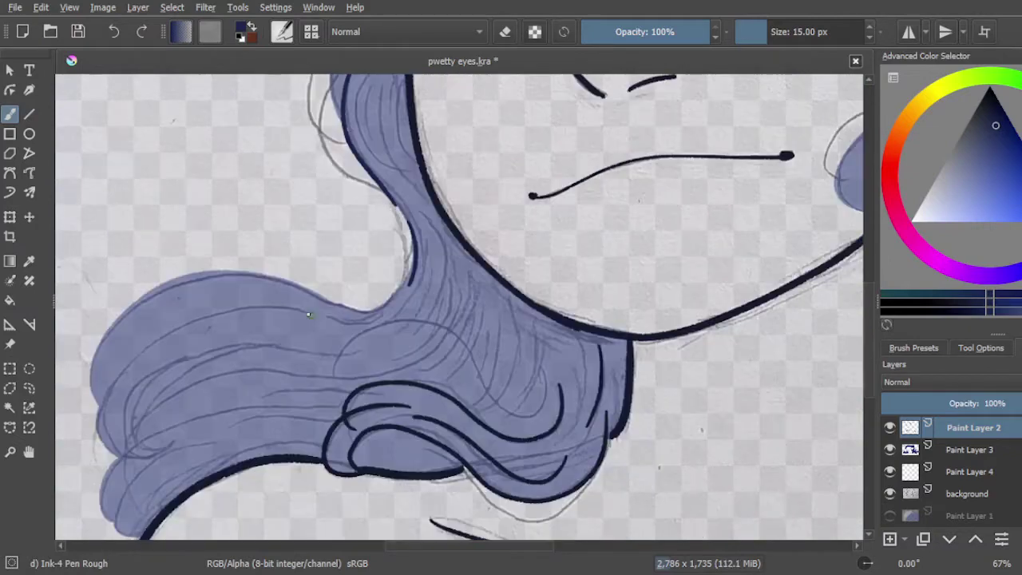
scroll(225, 539, "down", 3)
key("ctrl+z")
key("ctrl+shift+z")
key("ctrl+z")
key("ctrl+shift+z")
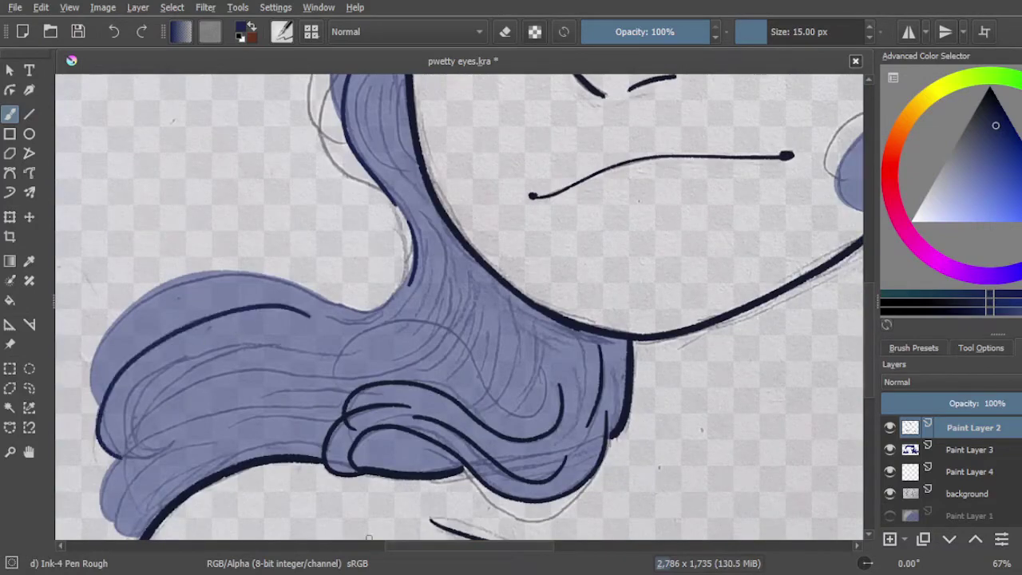
Set the opacity of Paint Layer 3 to 70% and make Paint Layer 2 active again.
key("minus")
left_click(910, 450)
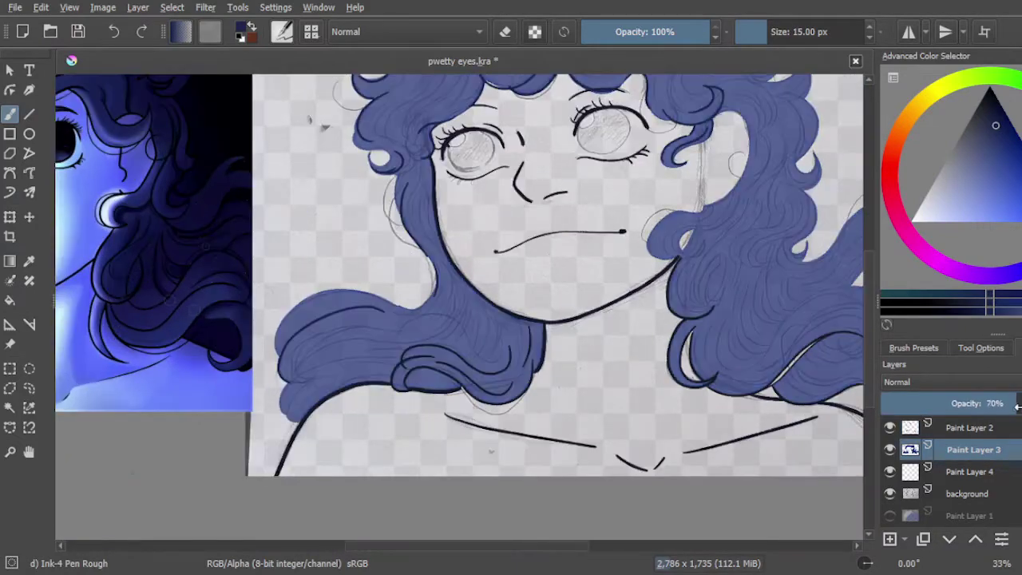
left_click(969, 428)
Ink the pointed outer curls along the upper right side of the hair, above and beside the ear.
key("plus")
scroll(459, 307, "up", 10)
scroll(459, 308, "right", 10)
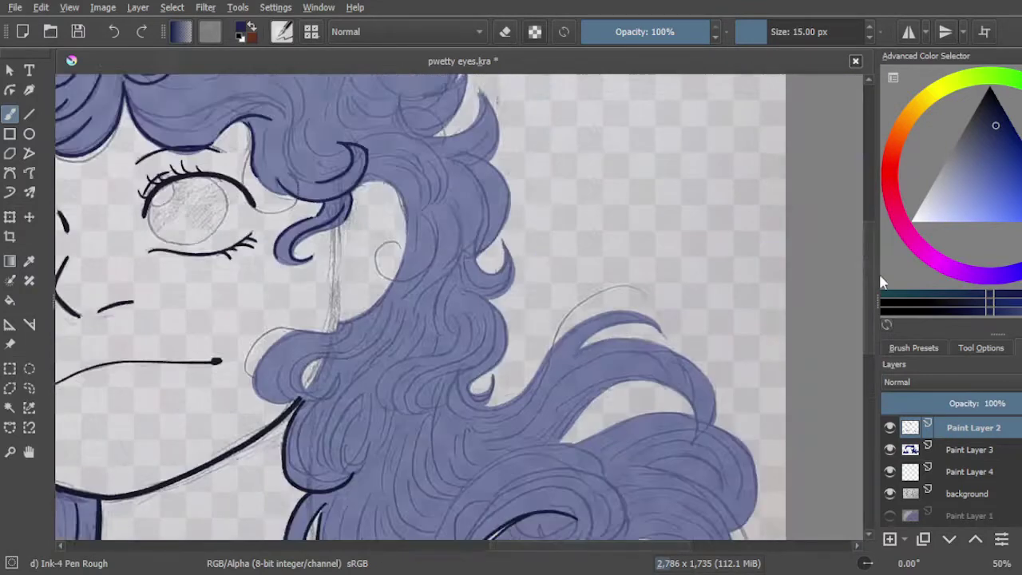
left_click_drag(357, 112, 401, 86)
left_click_drag(383, 128, 445, 84)
mouse_move(444, 85)
left_mouse_down()
mouse_move(462, 164)
mouse_move(403, 203)
left_mouse_up()
key("ctrl+z")
left_click_drag(469, 162, 417, 227)
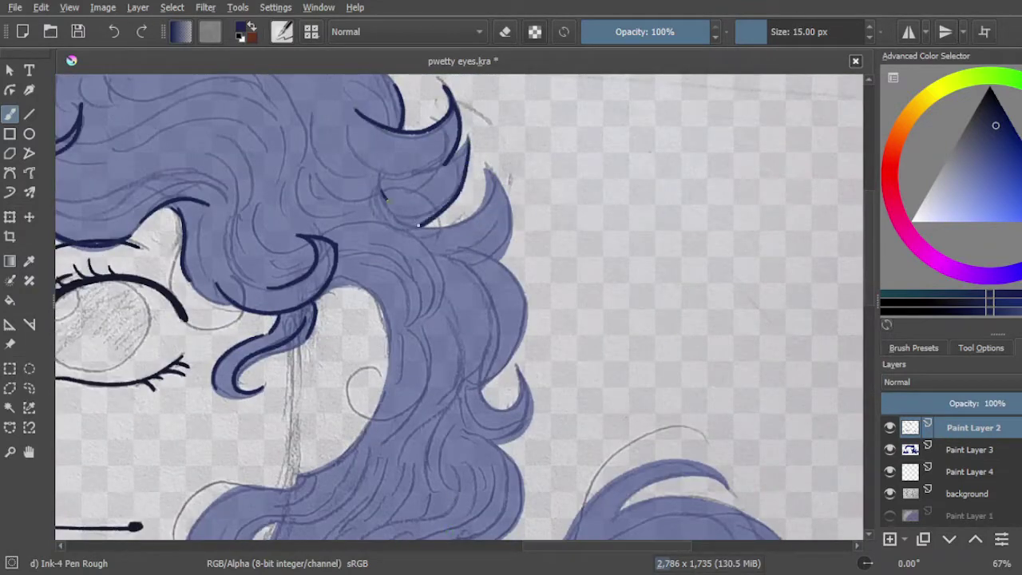
left_click_drag(383, 194, 479, 212)
left_click_drag(526, 306, 481, 387)
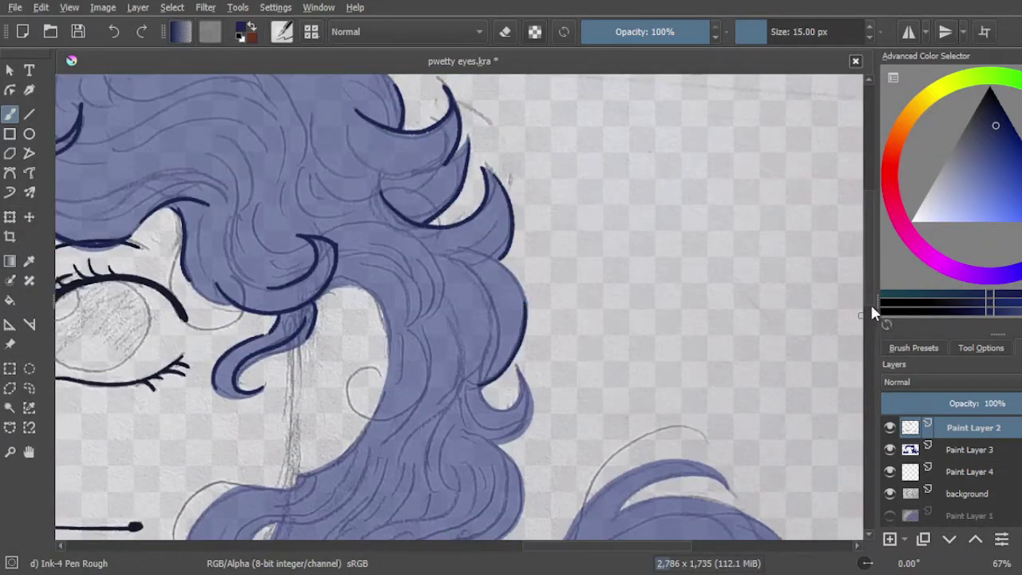
Ink the small outer curls and the wavy lock on the right side of the hair below the ear.
scroll(870, 303, "down", 4)
left_click_drag(514, 204, 530, 231)
scroll(870, 302, "down", 2)
mouse_move(505, 182)
left_mouse_down()
mouse_move(457, 294)
mouse_move(401, 341)
left_mouse_up()
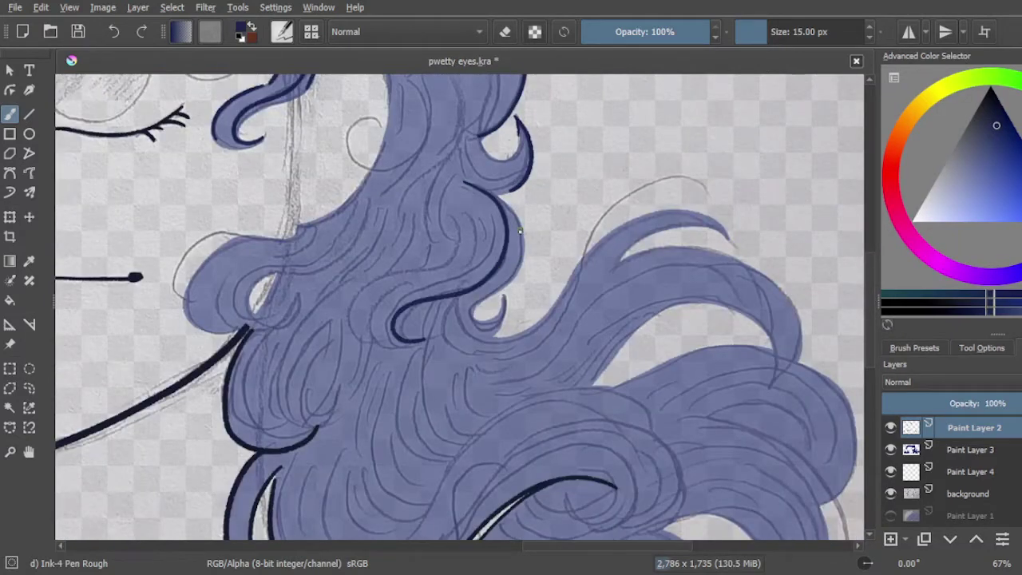
left_click_drag(520, 233, 479, 325)
Outline the upswept lock flicking outward on the right and the rounded outer edge beneath it.
mouse_move(503, 294)
left_mouse_down()
mouse_move(496, 321)
mouse_move(648, 218)
left_mouse_up()
key("ctrl+z")
left_click_drag(525, 327, 675, 207)
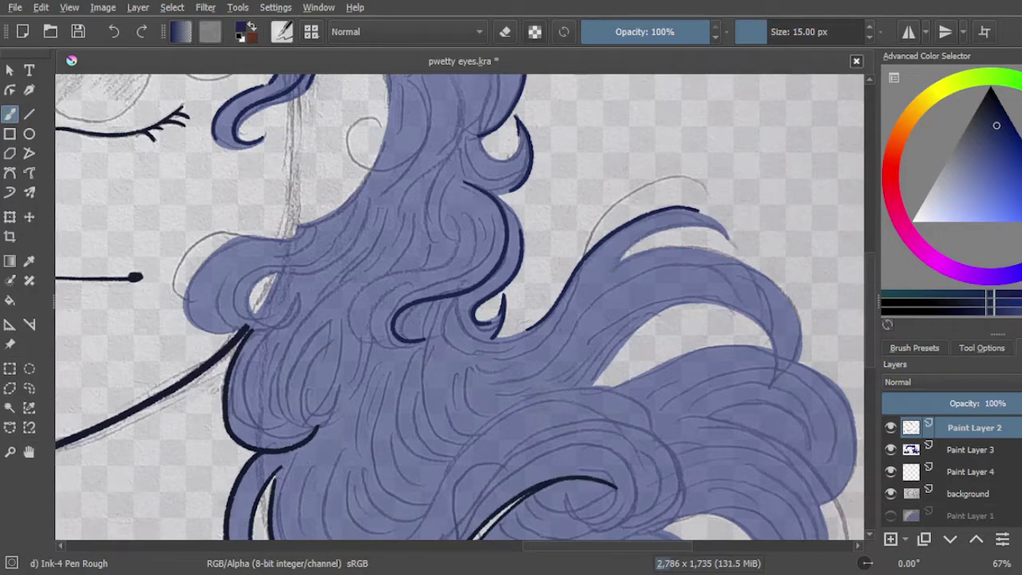
mouse_move(609, 269)
left_mouse_down()
mouse_move(798, 359)
mouse_move(631, 176)
left_mouse_up()
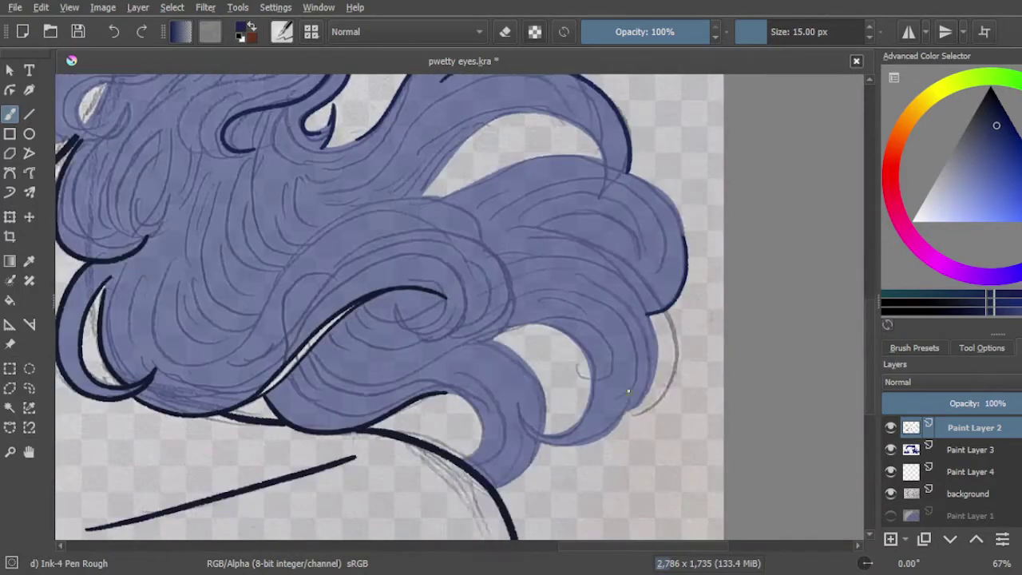
Ink the hooked curl at the lower right and the wavy strand running above the right shoulder.
left_click_drag(631, 387, 528, 398)
key("ctrl+z")
key("1")
key("ctrl+shift+z")
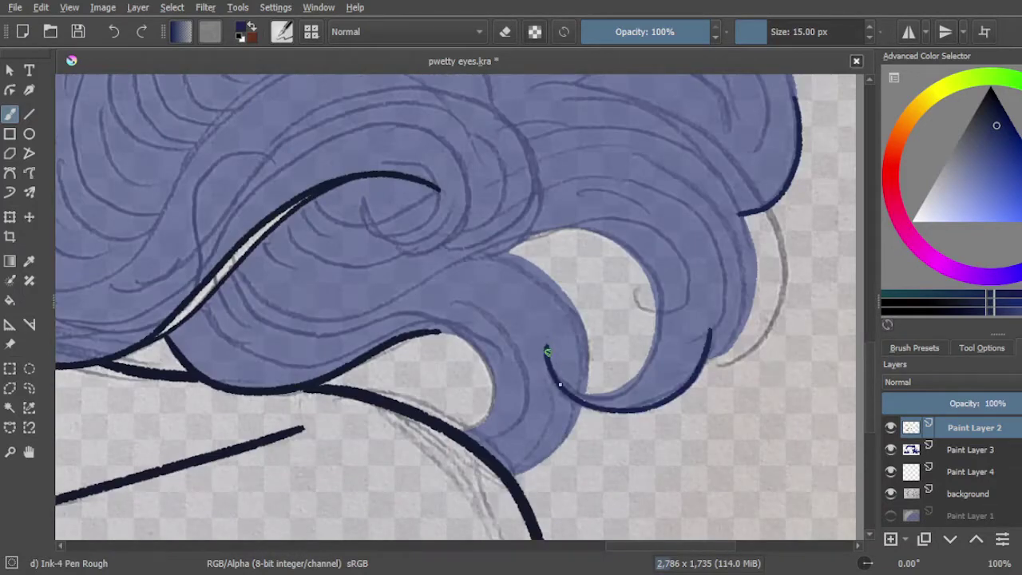
left_click_drag(658, 295, 661, 343)
key("minus")
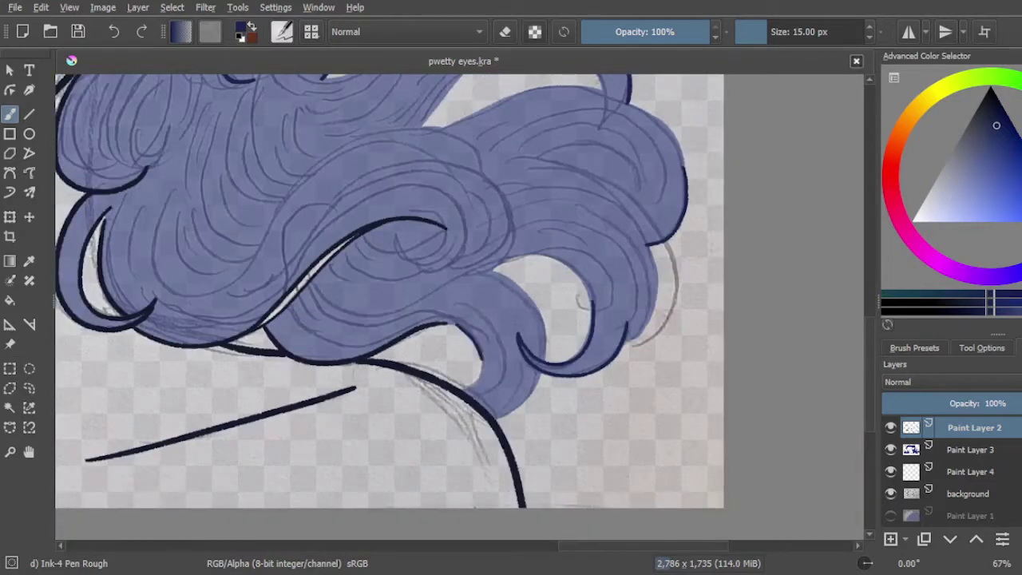
left_click_drag(306, 288, 476, 340)
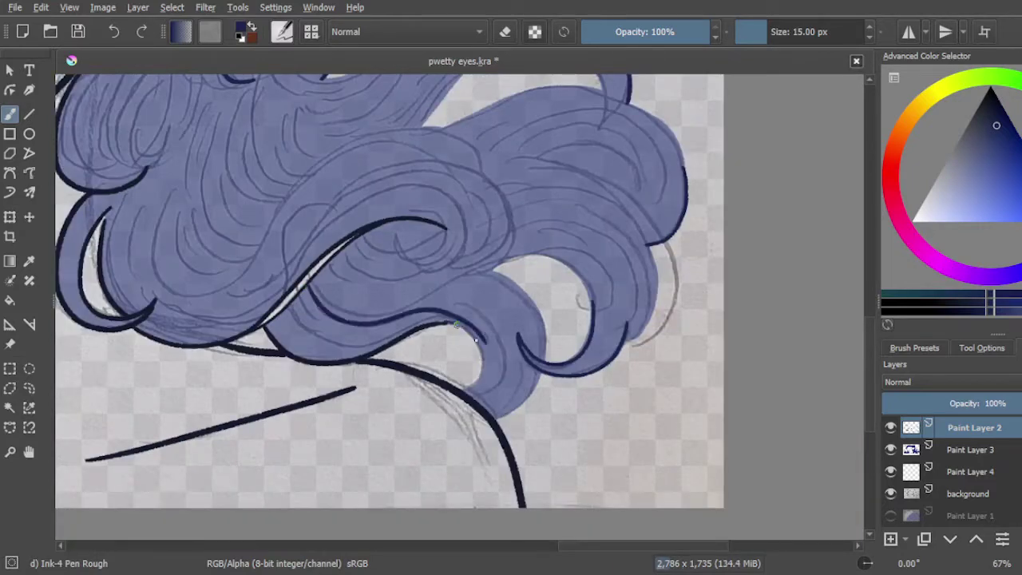
Switch to the medium hair blue and ink the curl wrapping forward below the ear over the jaw.
key("minus")
key("minus")
key("minus")
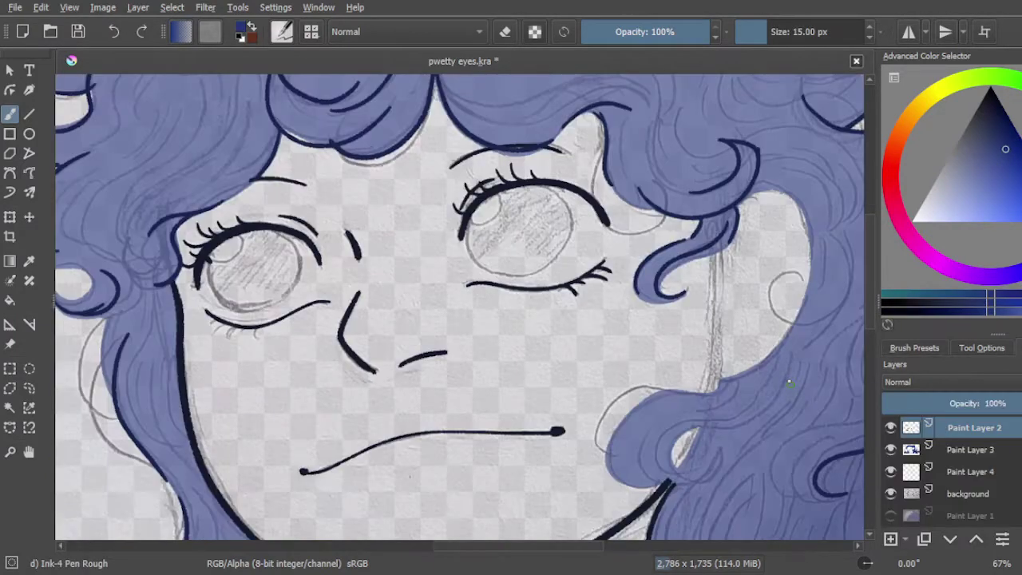
scroll(789, 383, "down", 3)
left_click_drag(720, 313, 675, 369)
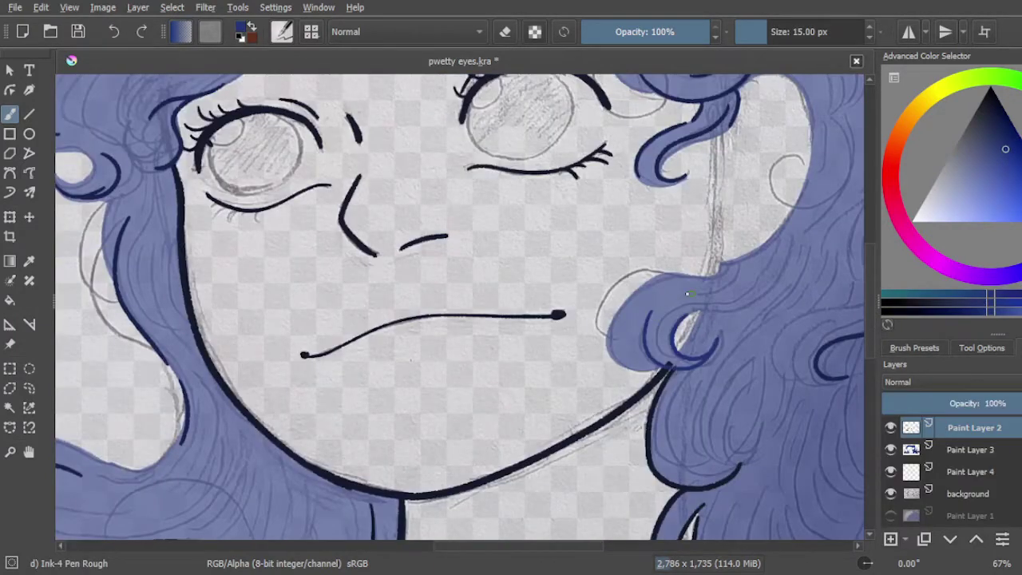
mouse_move(794, 238)
left_mouse_down()
mouse_move(656, 356)
mouse_move(687, 318)
left_mouse_up()
Trace the ear's outer edge against the hair and the vertical cheek line in front of the ear.
scroll(713, 276, "up", 2)
mouse_move(808, 155)
left_mouse_down()
mouse_move(784, 298)
mouse_move(716, 357)
left_mouse_up()
left_click_drag(715, 216, 710, 356)
key("ctrl+z")
left_click_drag(715, 216, 705, 356)
key("ctrl+z")
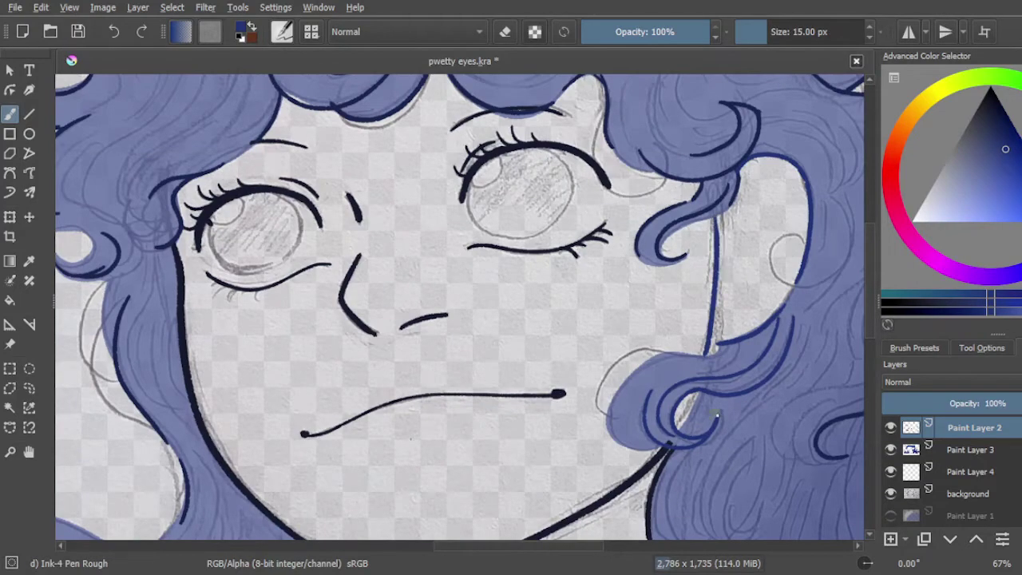
Draw the long wavy inner strands of the fringe sweeping from the parting over the right eye.
scroll(479, 304, "up", 9)
key("minus")
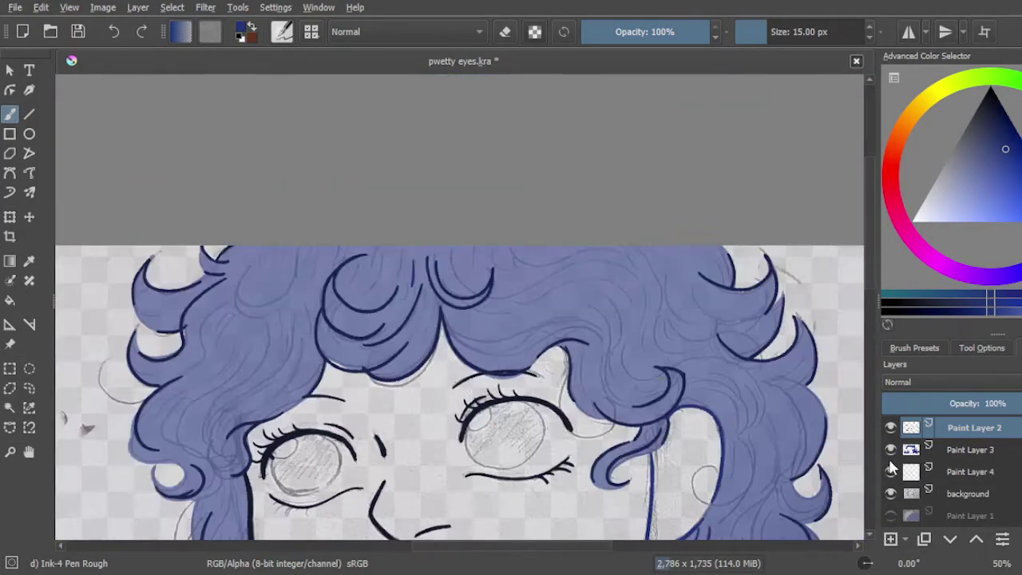
scroll(549, 282, "up", 4)
scroll(549, 282, "down", 2)
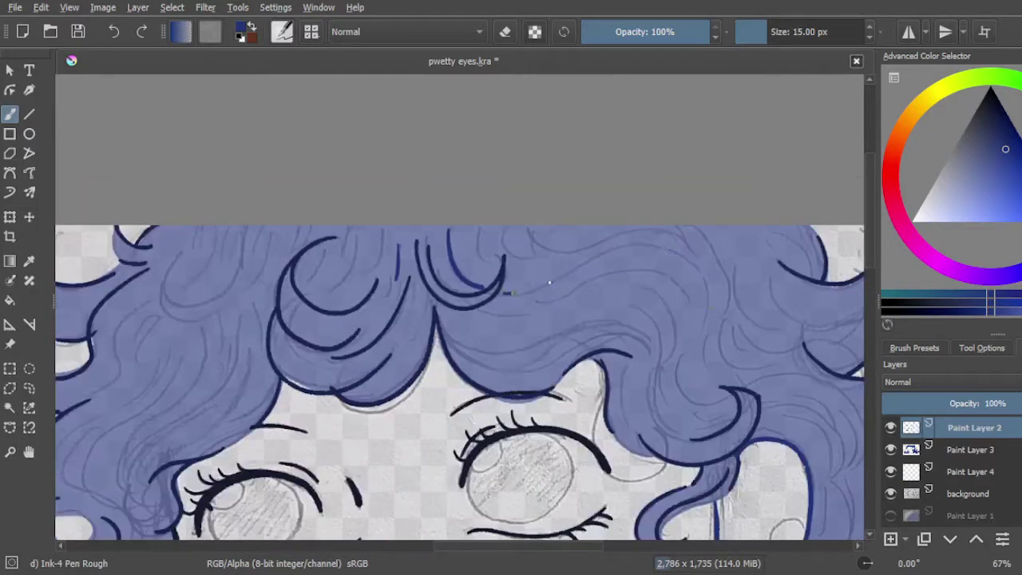
left_click_drag(511, 292, 712, 341)
mouse_move(530, 302)
left_mouse_down()
mouse_move(688, 270)
mouse_move(631, 380)
left_mouse_up()
key("ctrl+z")
key("plus")
left_click_drag(425, 318, 733, 343)
left_click_drag(442, 350, 686, 384)
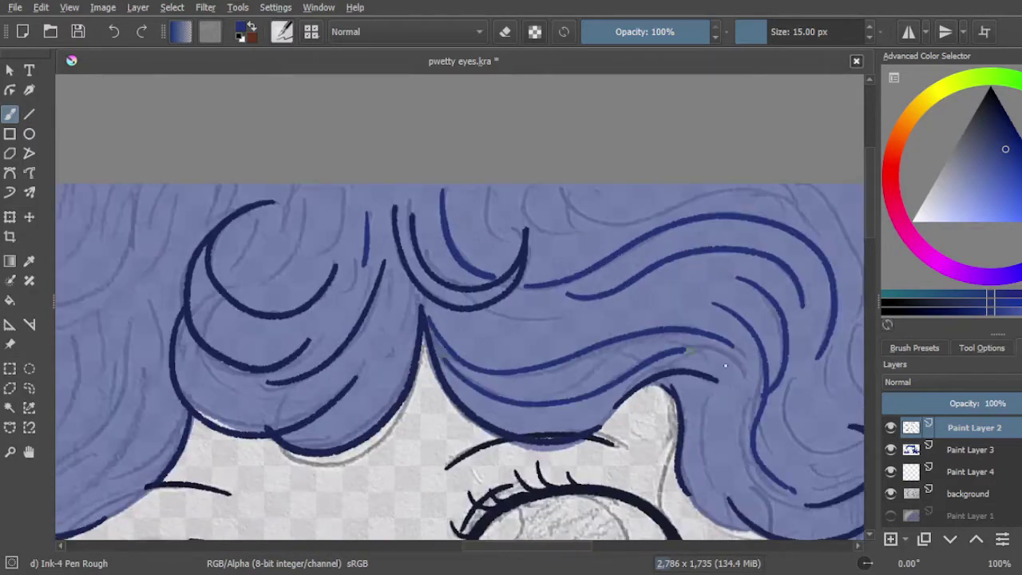
Draw the curved inner strands in the locks above and behind the ear.
scroll(718, 369, "down", 3)
scroll(694, 382, "up", 3)
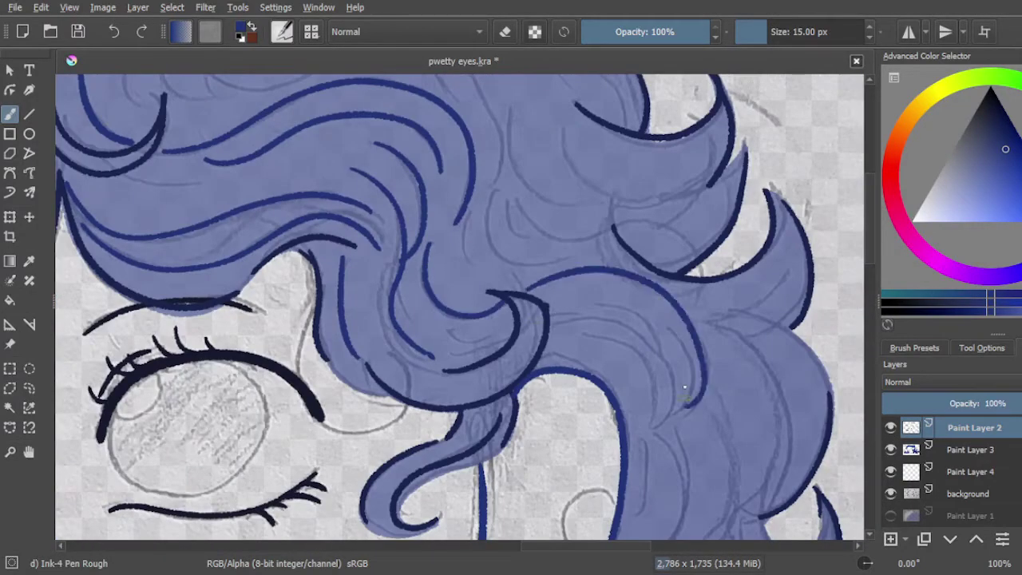
left_click_drag(667, 327, 685, 414)
left_click_drag(573, 334, 662, 415)
left_click_drag(567, 313, 677, 426)
left_click_drag(607, 302, 669, 360)
mouse_move(721, 311)
left_mouse_down()
mouse_move(810, 347)
mouse_move(799, 500)
left_mouse_up()
mouse_move(508, 203)
left_mouse_down()
mouse_move(522, 231)
mouse_move(567, 255)
left_mouse_up()
scroll(501, 317, "down", 1)
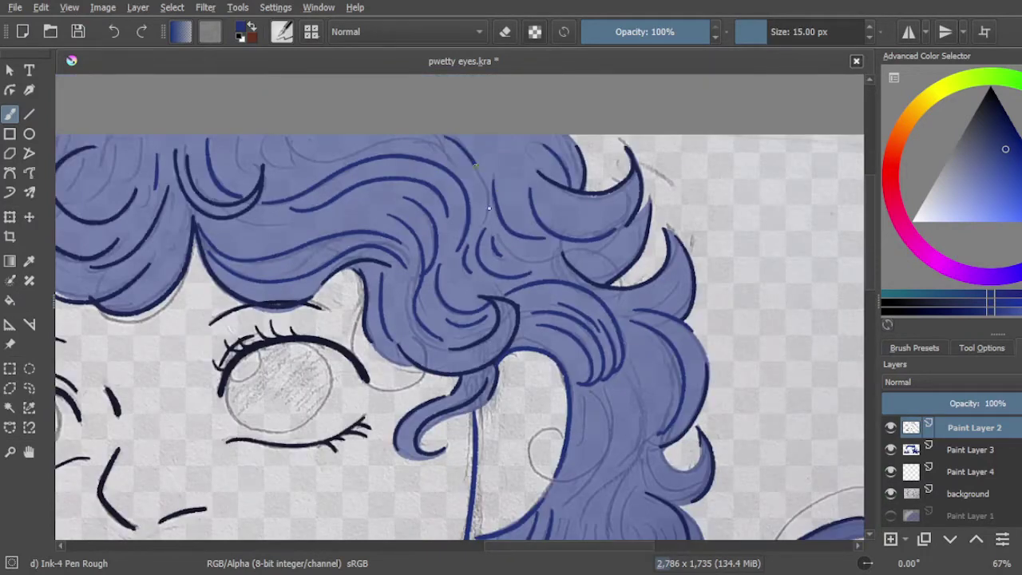
Draw the inner strands flowing from behind the ear into the wavy lock below it.
scroll(865, 299, "down", 2)
scroll(632, 223, "up", 2)
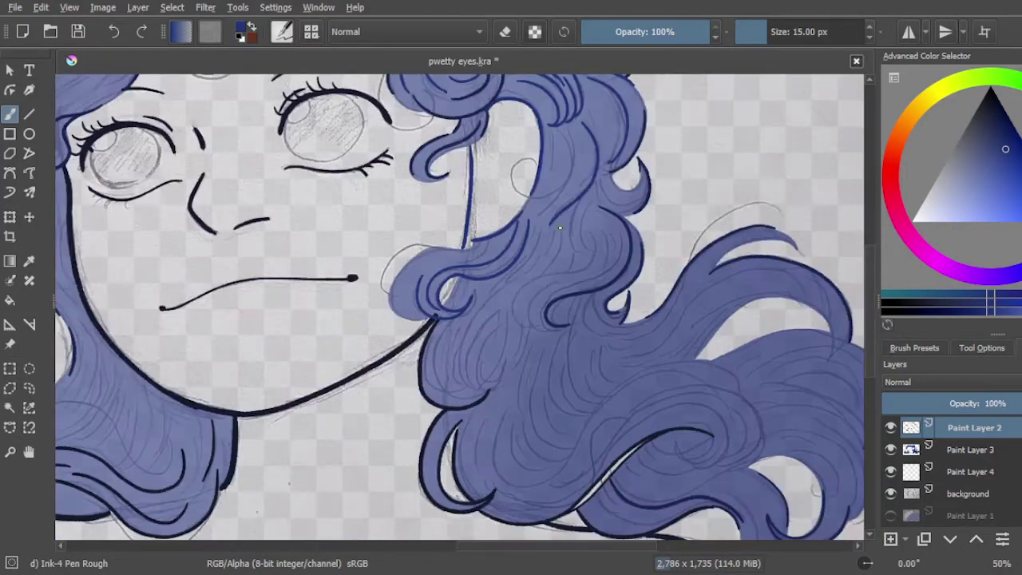
left_click_drag(639, 209, 576, 267)
left_click_drag(583, 263, 561, 342)
mouse_move(678, 205)
left_mouse_down()
mouse_move(674, 231)
mouse_move(612, 155)
left_mouse_up()
scroll(680, 221, "up", 1)
Ink the nested looping strands of the rounded curl beside the right end of the jaw.
mouse_move(608, 196)
left_mouse_down()
mouse_move(468, 403)
mouse_move(541, 447)
left_mouse_up()
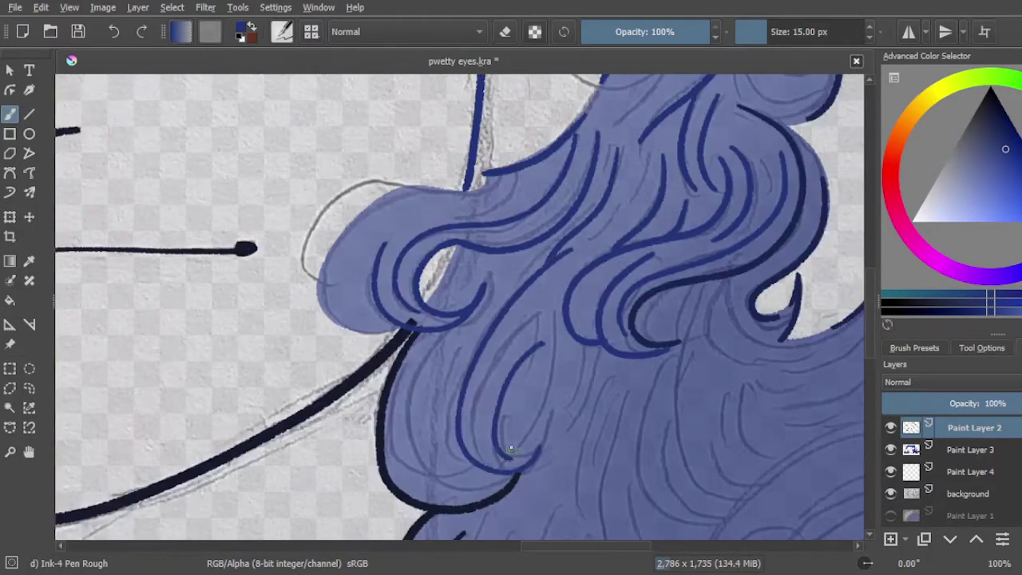
scroll(540, 216, "up", 1)
left_click_drag(579, 185, 559, 348)
left_click_drag(439, 174, 515, 390)
scroll(372, 356, "down", 2)
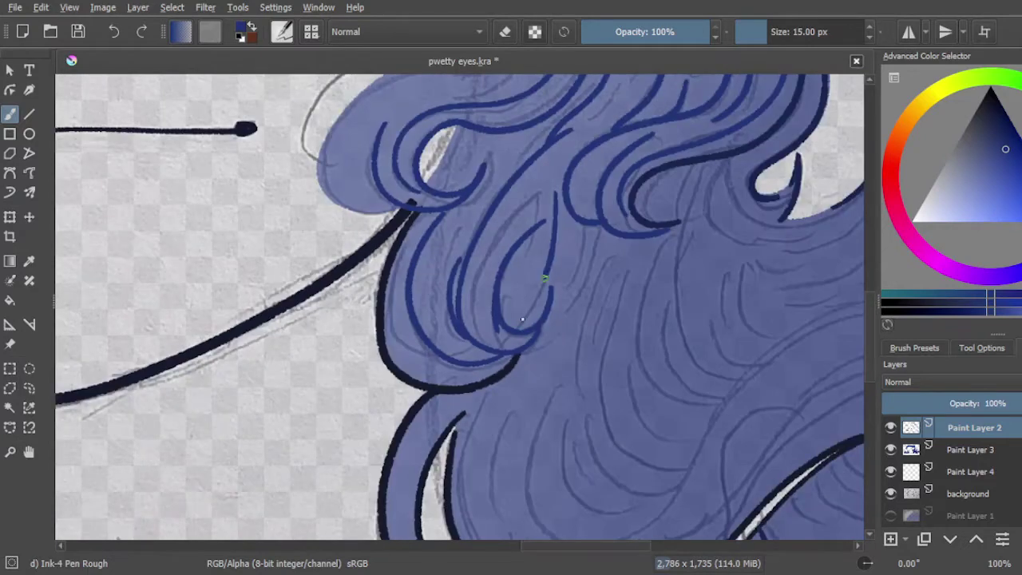
Ink the large S-shaped strand and the rolled curl above the right shoulder, and save the document.
mouse_move(360, 242)
left_mouse_down()
mouse_move(423, 256)
mouse_move(566, 231)
left_mouse_up()
scroll(566, 231, "up", 1)
key("e")
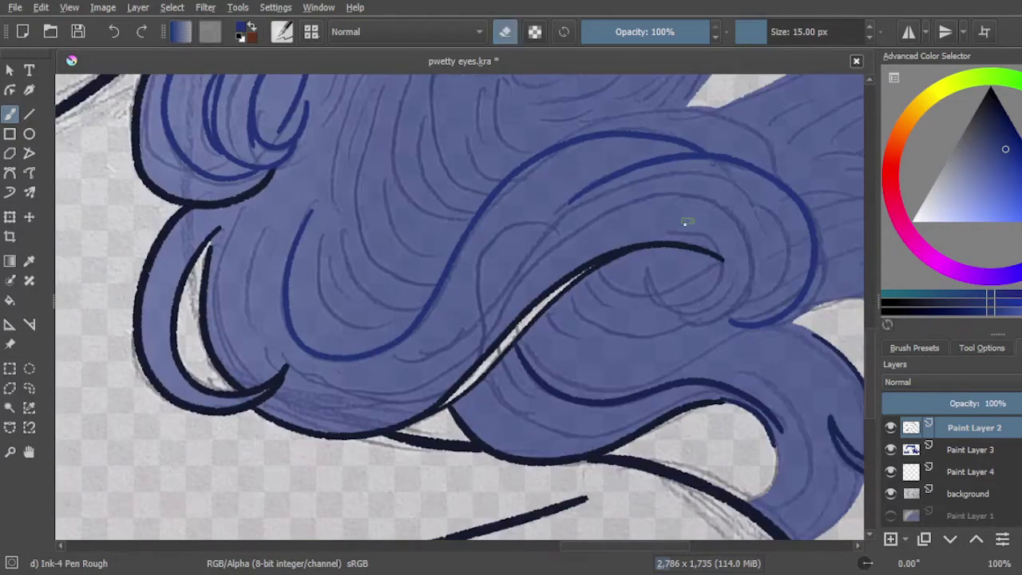
scroll(692, 191, "down", 1)
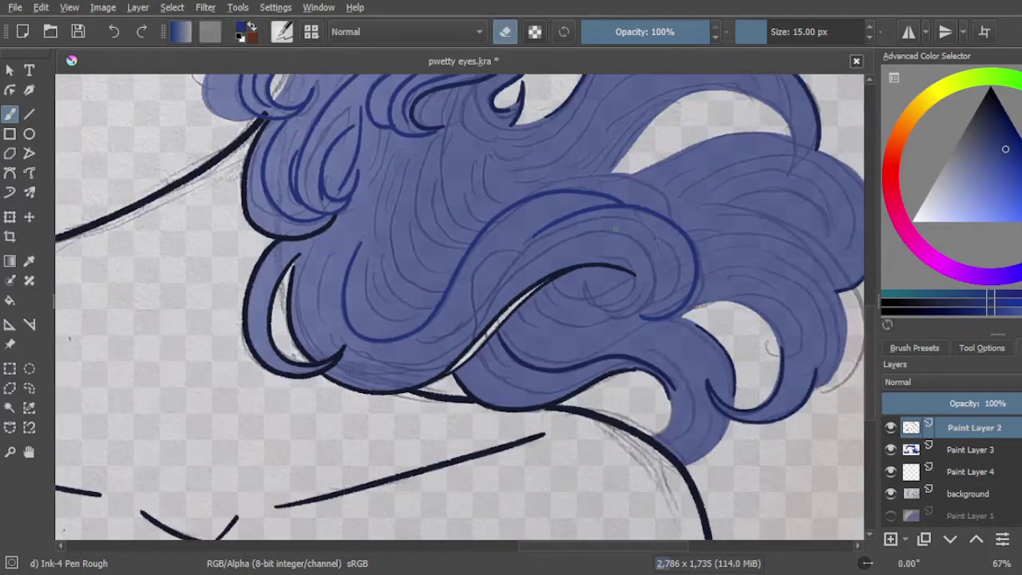
key("ctrl+s")
Draw the inner swirl strands of the rolled curl above the right shoulder with the brush.
scroll(614, 229, "up", 1)
key("e")
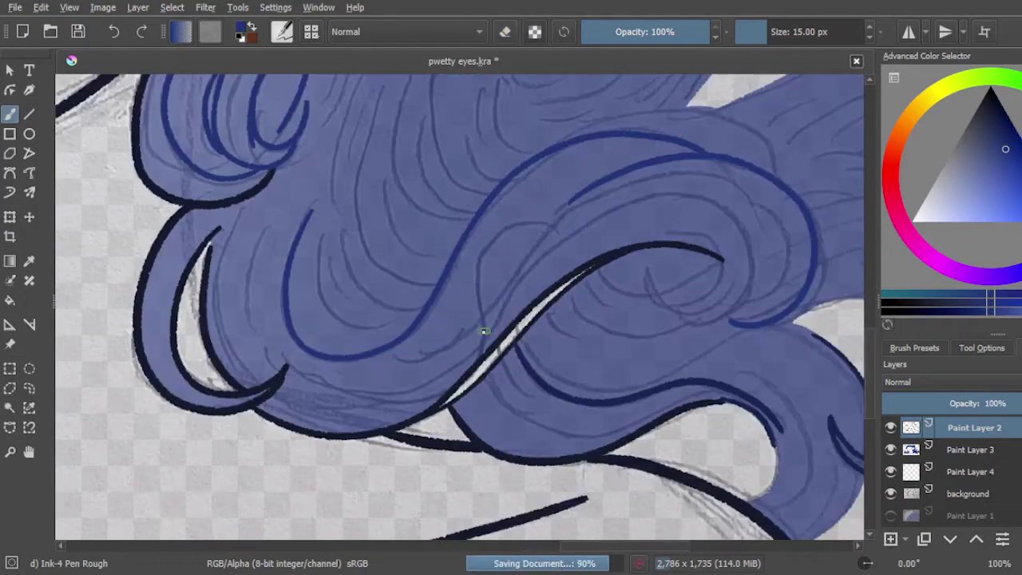
left_click_drag(400, 357, 747, 263)
left_click_drag(648, 269, 716, 284)
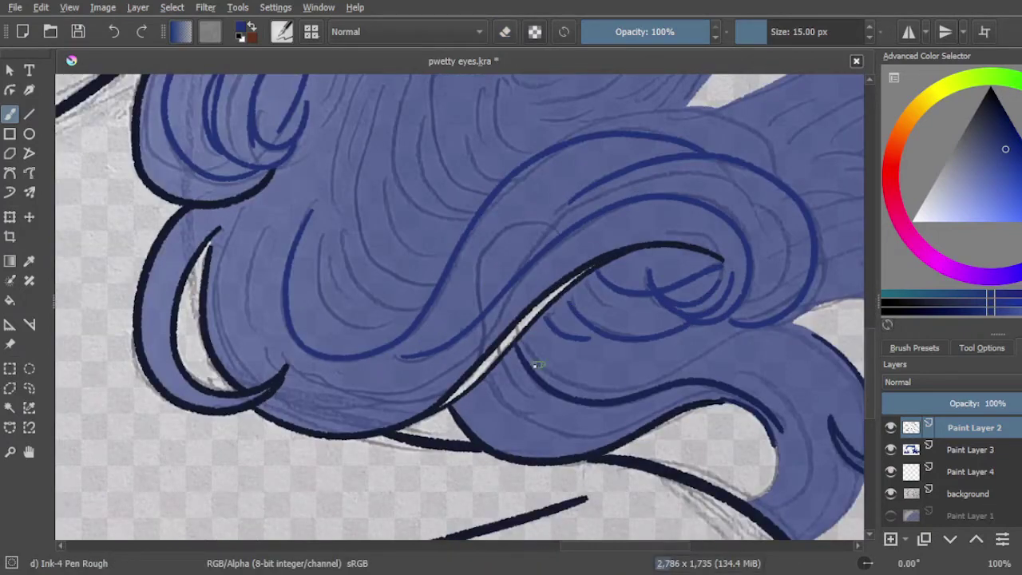
Draw the inner strands of the lock resting on the right shoulder and of the billowing locks at the hair's far right end.
key("minus")
key("plus")
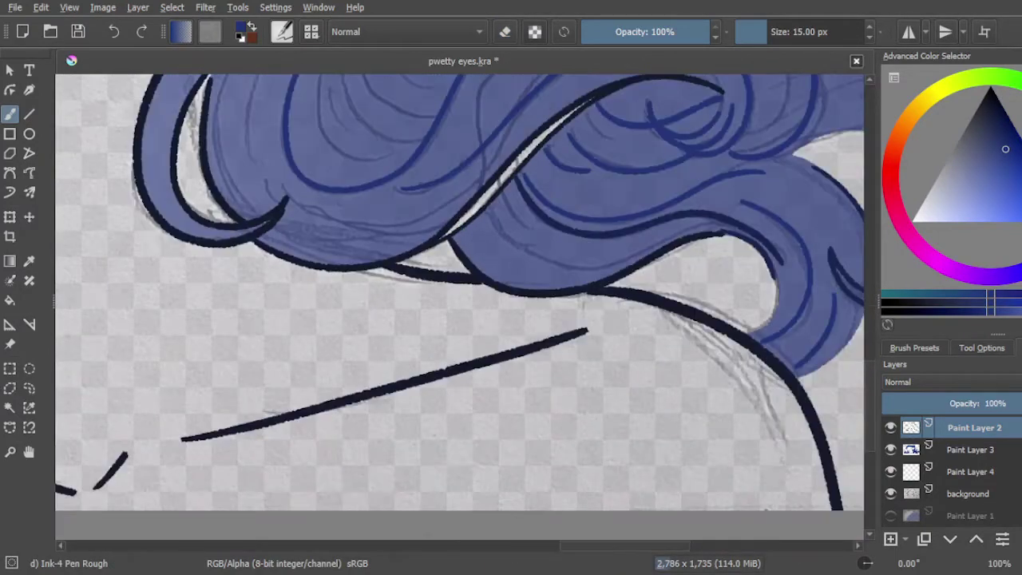
key("minus")
scroll(647, 313, "up", 2)
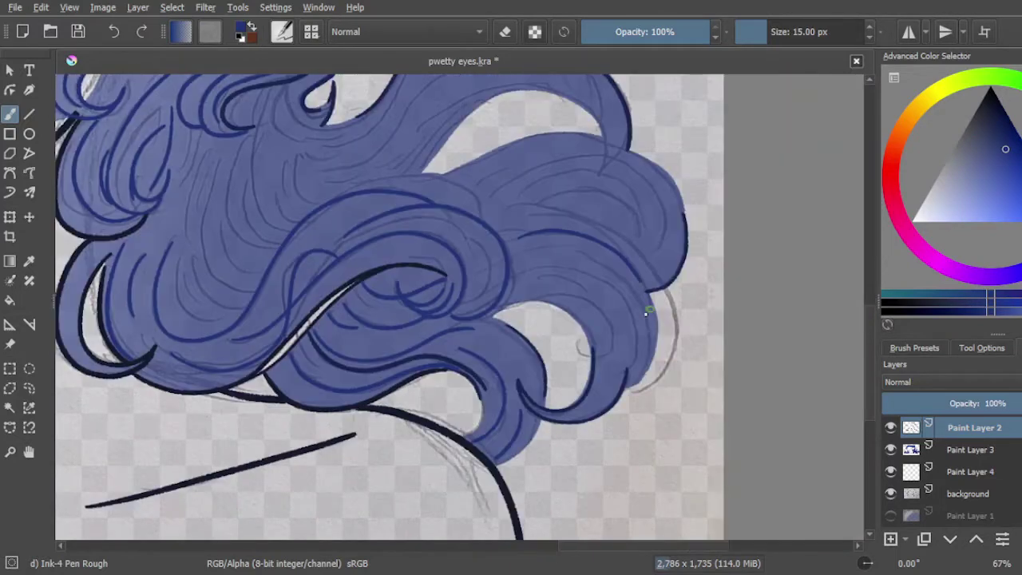
mouse_move(484, 317)
left_mouse_down()
mouse_move(584, 366)
mouse_move(630, 351)
left_mouse_up()
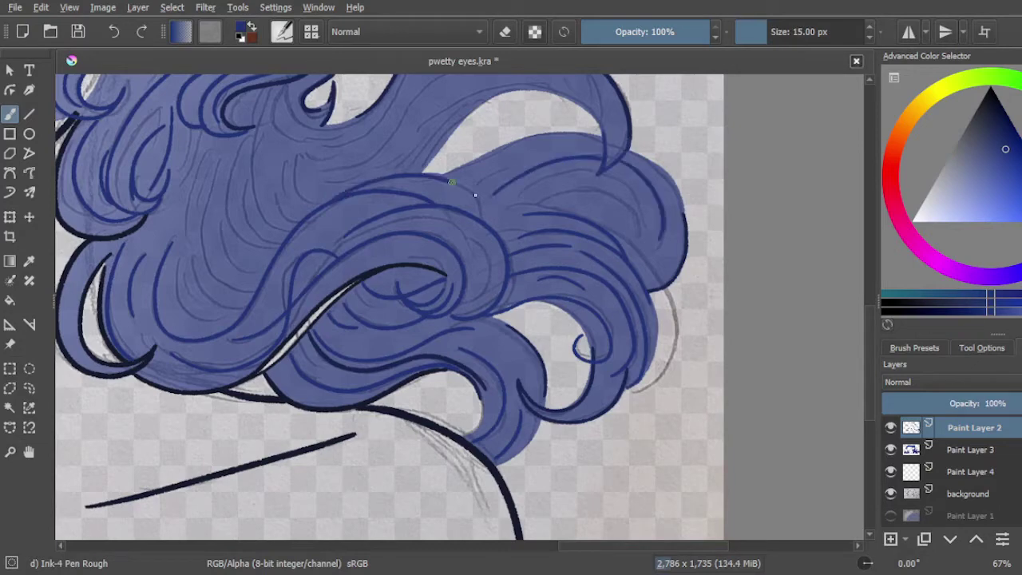
mouse_move(474, 195)
left_mouse_down()
mouse_move(597, 187)
mouse_move(639, 209)
left_mouse_up()
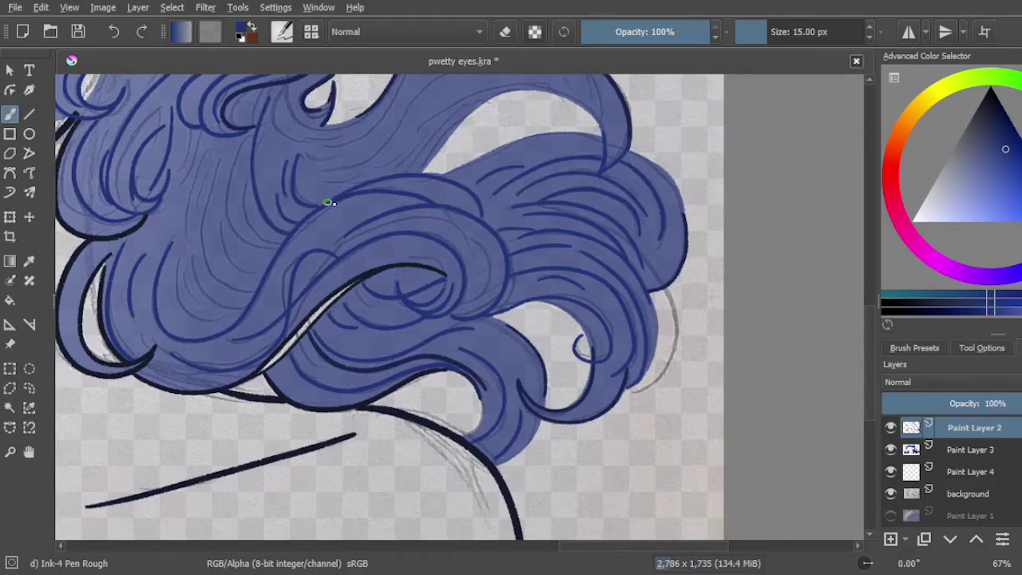
Draw the strands of the upswept lock at the right and of the central hair mass below the ear.
scroll(328, 203, "up", 3)
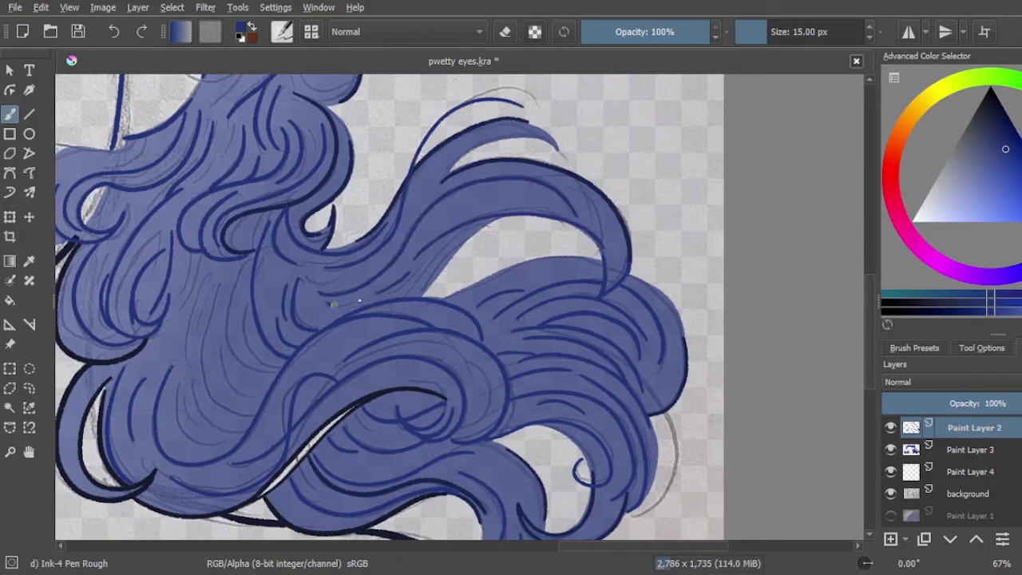
left_click_drag(209, 393, 278, 361)
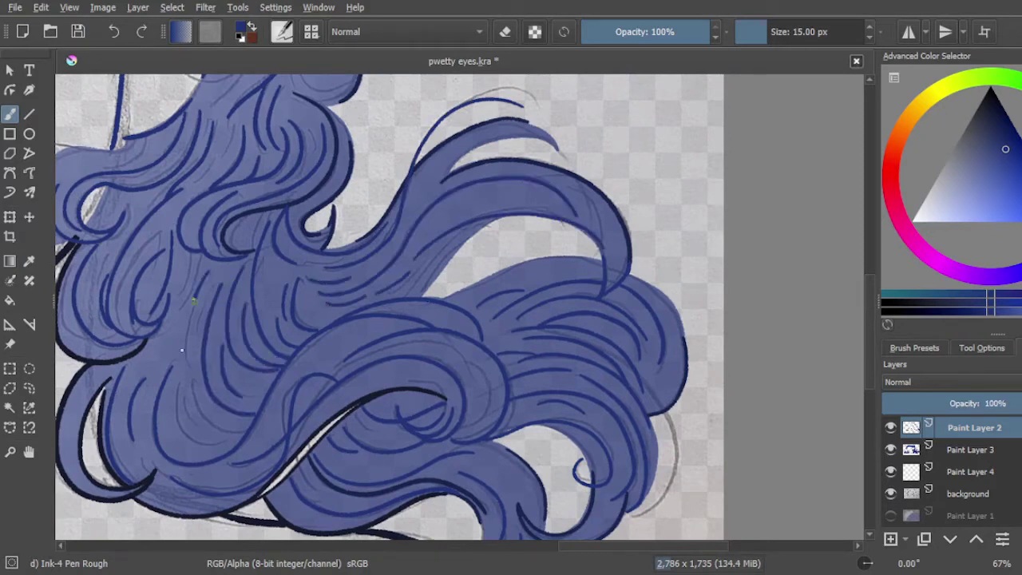
left_click_drag(182, 350, 180, 429)
left_click_drag(153, 238, 123, 318)
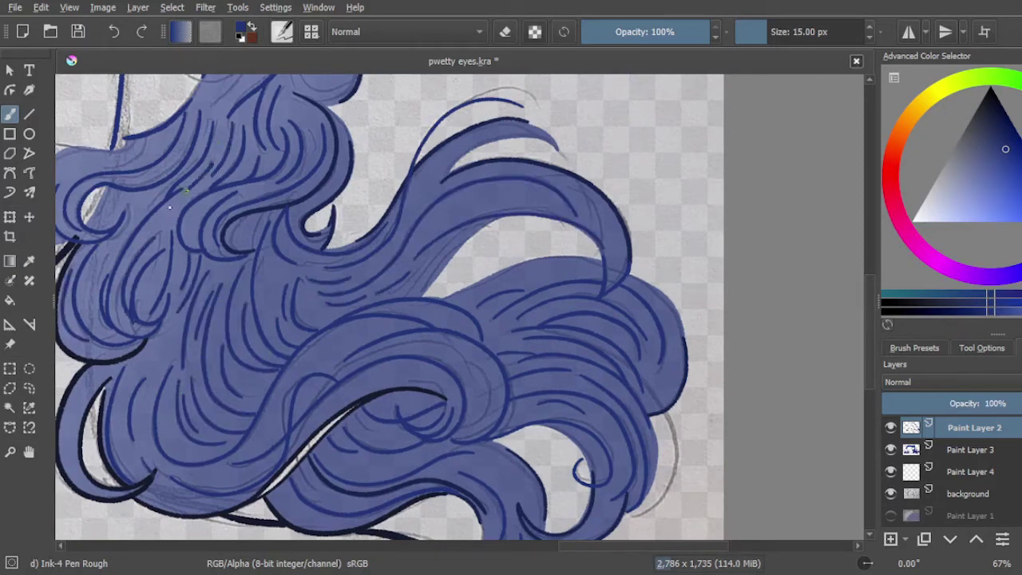
scroll(106, 165, "down", 2)
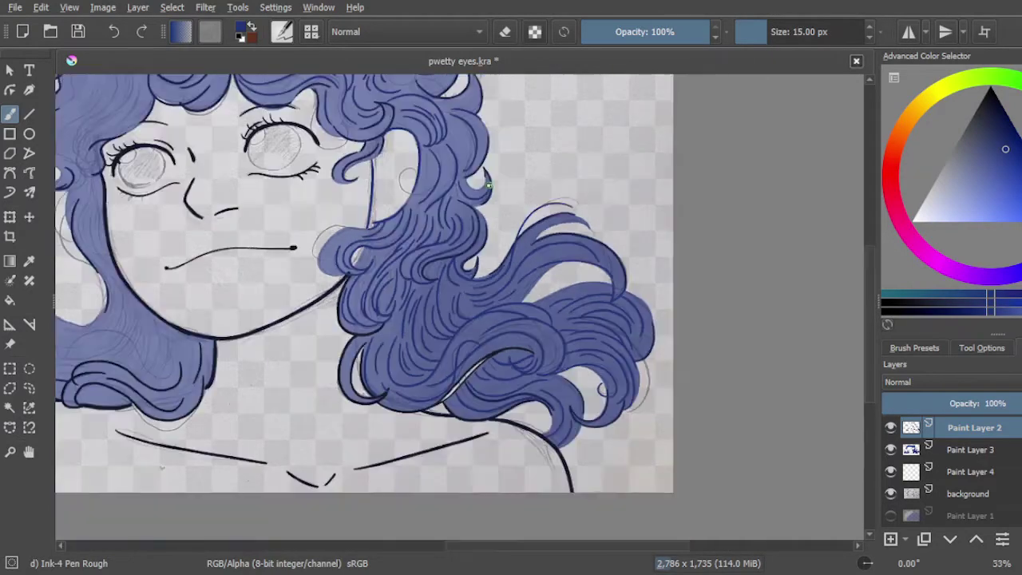
Draw the wavy strands of the hair left of the forehead, including the small curl beside the left eye.
scroll(409, 276, "up", 3)
scroll(409, 276, "down", 3)
scroll(323, 121, "up", 2)
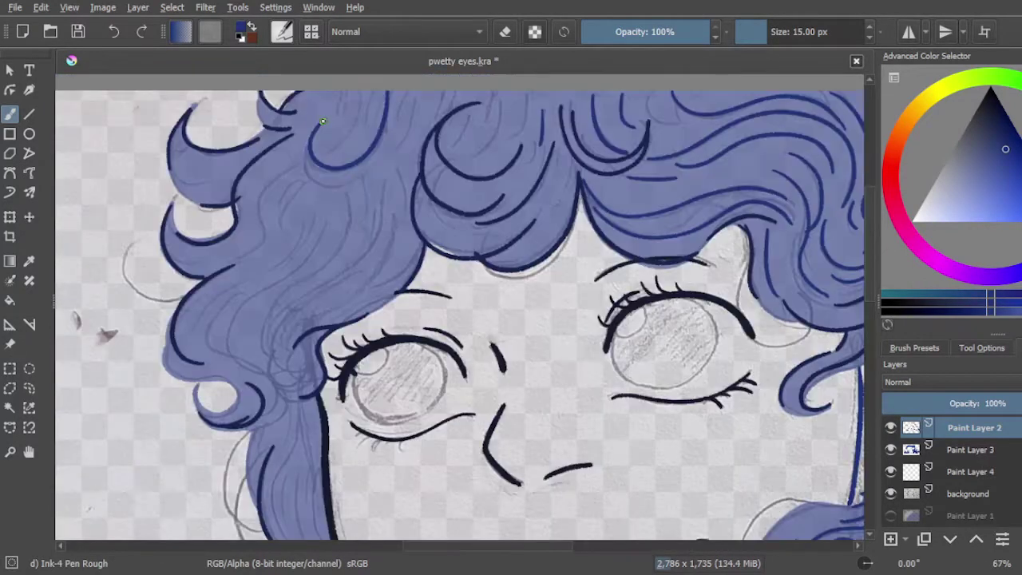
left_click_drag(294, 167, 236, 254)
left_click_drag(319, 215, 269, 264)
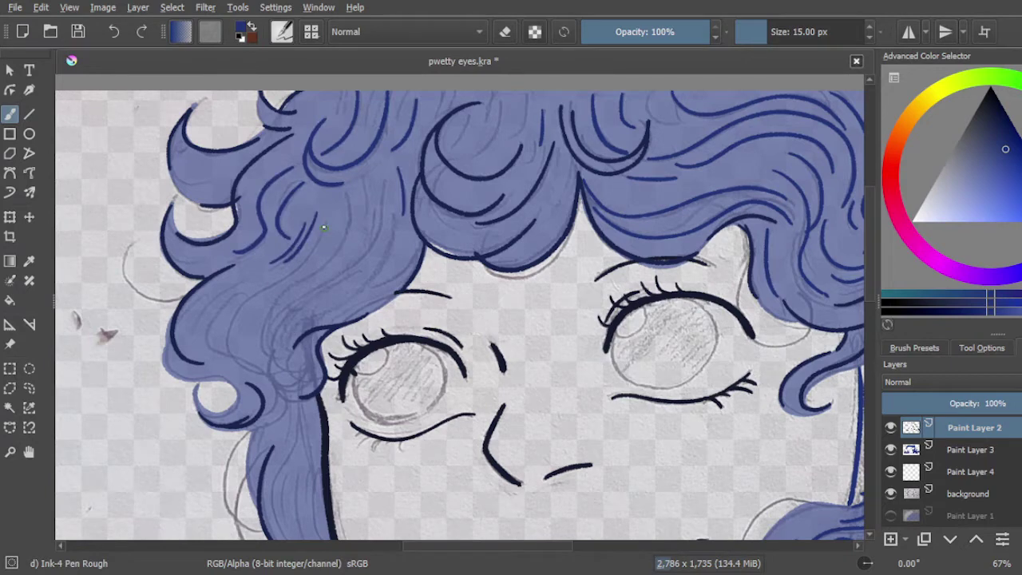
scroll(323, 228, "up", 1)
left_click_drag(348, 124, 174, 375)
left_click_drag(406, 211, 334, 274)
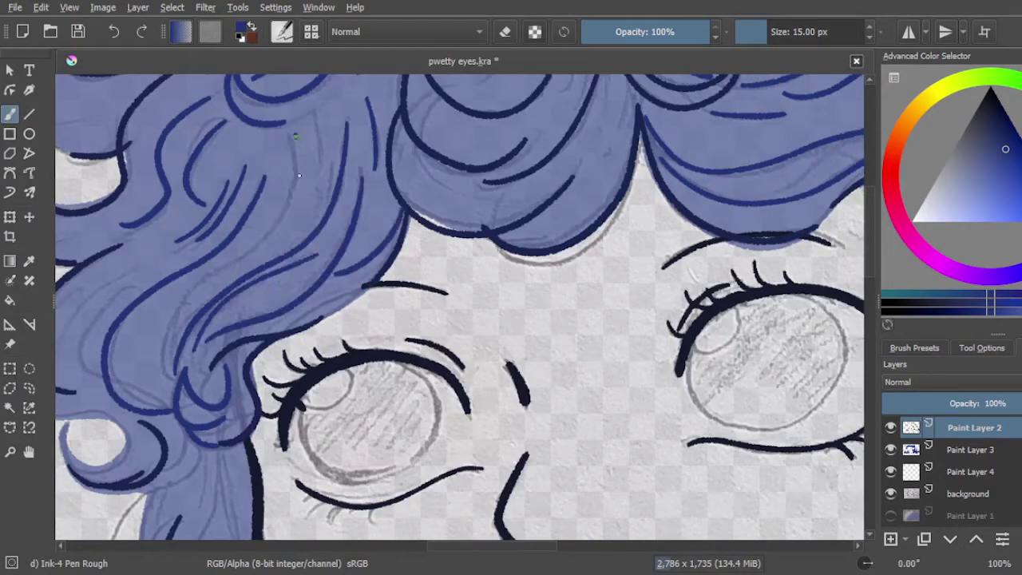
Draw the inner strands of the narrow lock running down beside the left cheek.
key("minus")
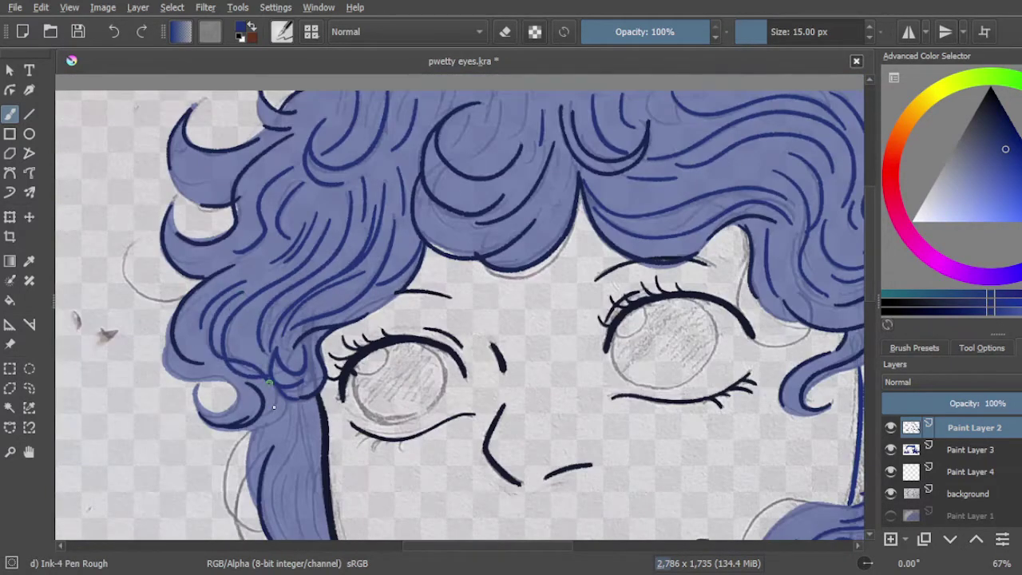
scroll(324, 248, "down", 4)
key("minus")
key("plus")
key("plus")
Erase the excess blue fill on Paint Layer 3 between the narrow lock and the left face outline, and return to Paint Layer 2.
key("Page_Down")
key("e")
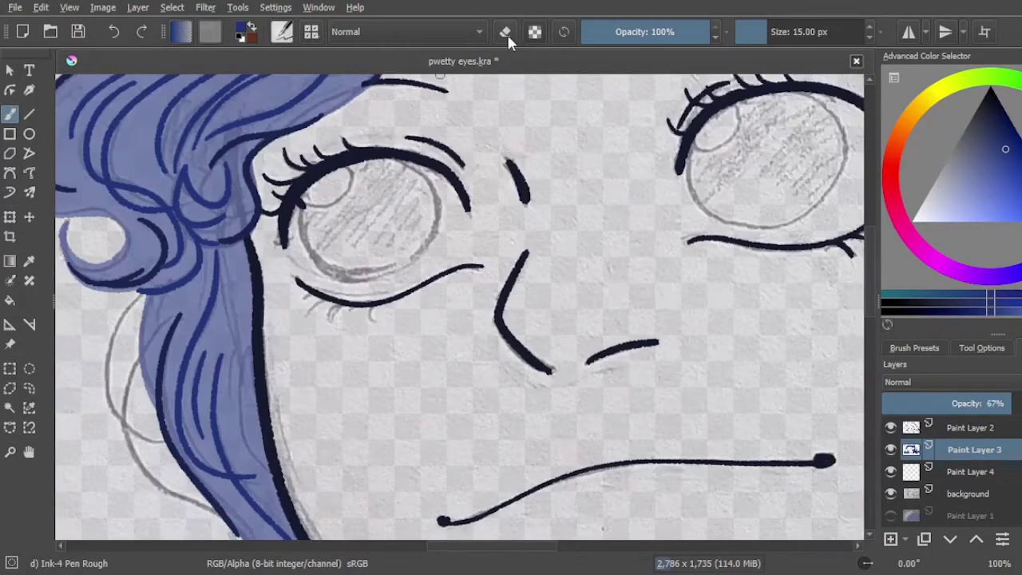
left_click_drag(239, 383, 236, 247)
key("Page_Up")
key("e")
Draw the long flowing strands of the lock swept out over the left shoulder.
key("minus")
key("minus")
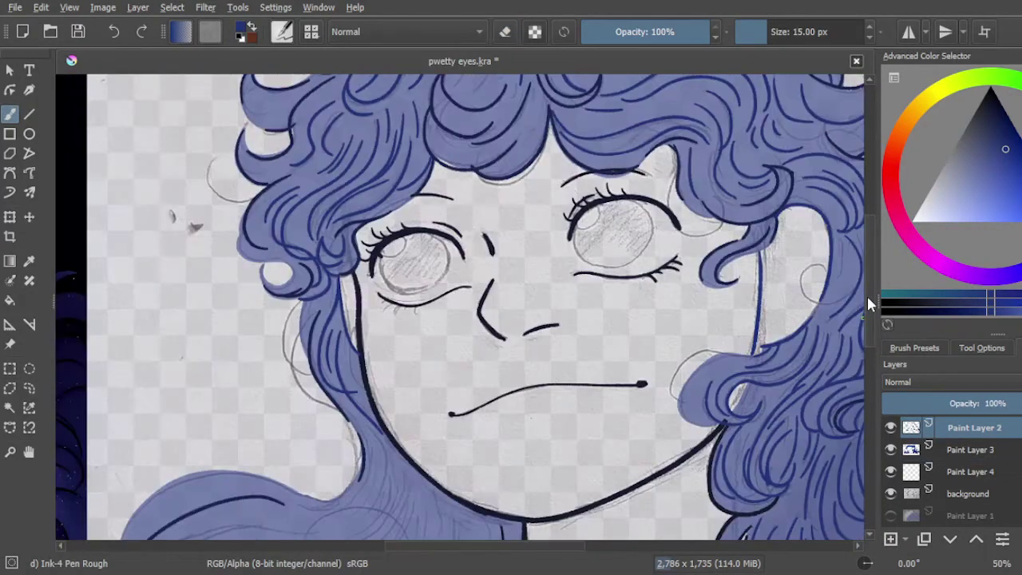
key("plus")
scroll(866, 294, "down", 3)
scroll(285, 232, "down", 2)
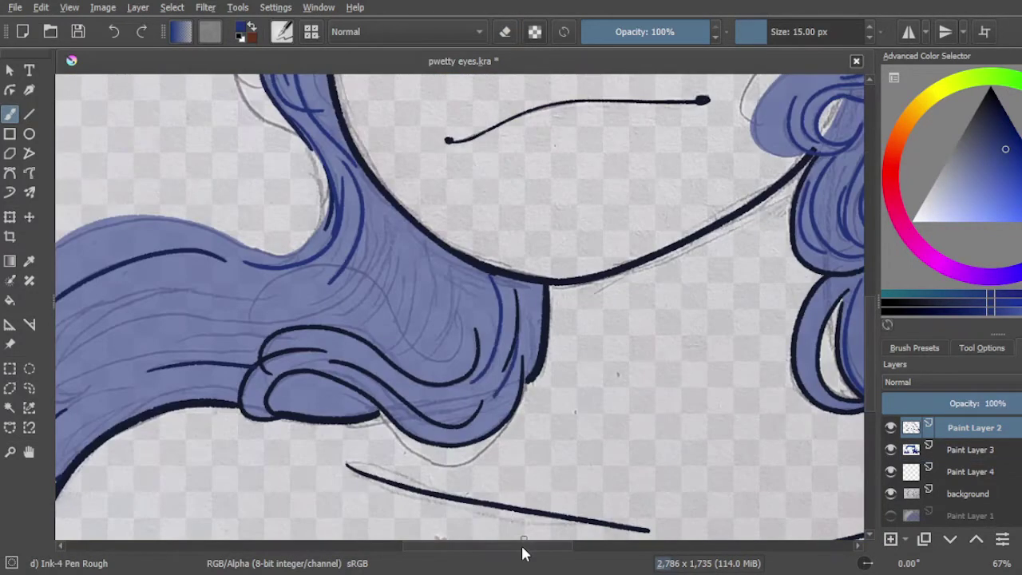
scroll(523, 549, "left", 3)
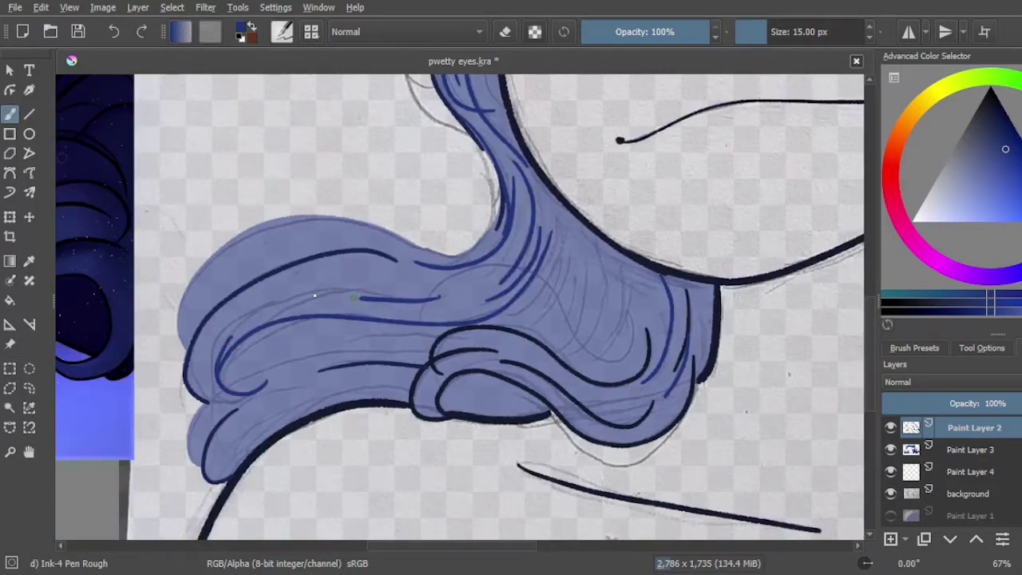
left_click_drag(354, 298, 239, 318)
left_click_drag(424, 349, 239, 363)
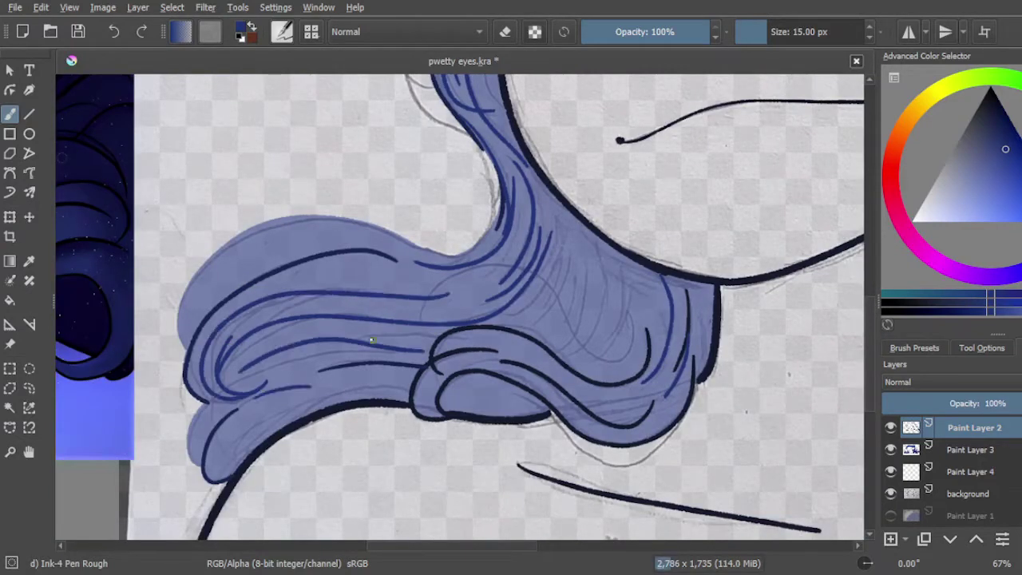
left_click_drag(371, 340, 431, 334)
left_click_drag(304, 241, 255, 254)
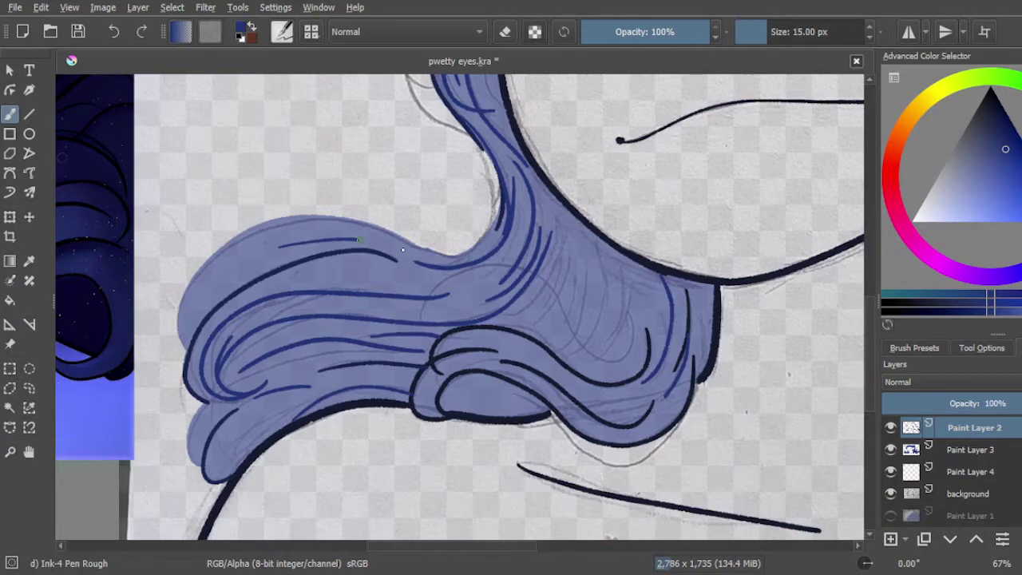
Draw the short curved strands of the hair fanning out below the left side of the jaw.
key("1")
left_click_drag(655, 196, 607, 380)
left_click_drag(679, 217, 631, 389)
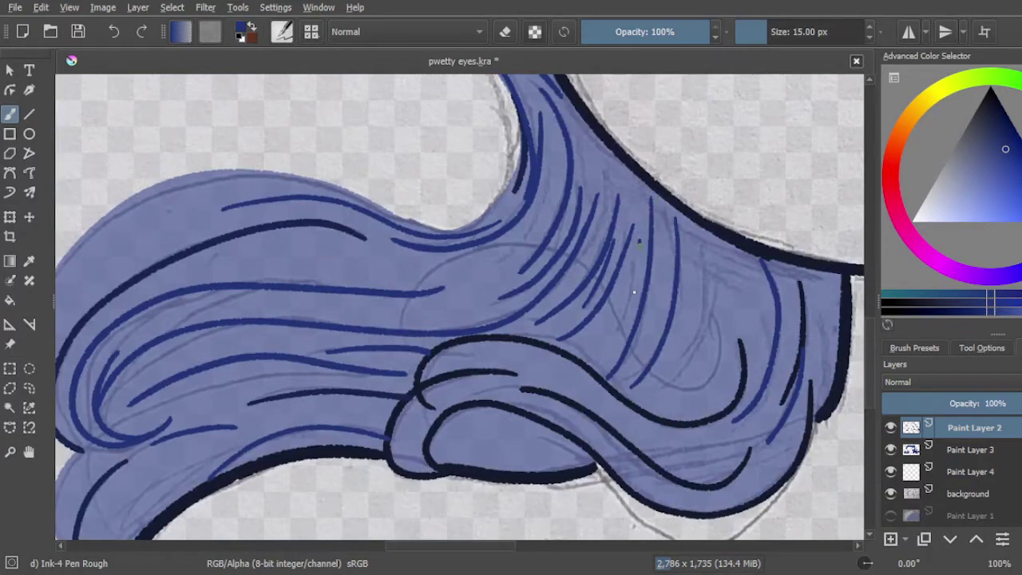
left_click_drag(663, 228, 625, 374)
left_click_drag(718, 259, 639, 403)
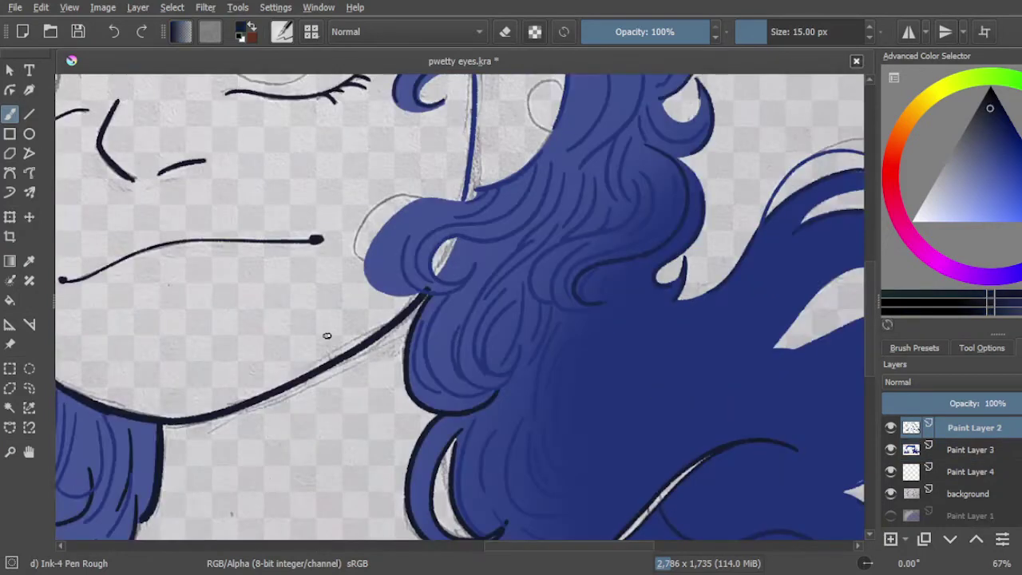
Recolour the strand lines on the dark right side of the hair in near-black navy with an 84.89 px brush and Basic smoothing.
key("minus")
left_click(994, 351)
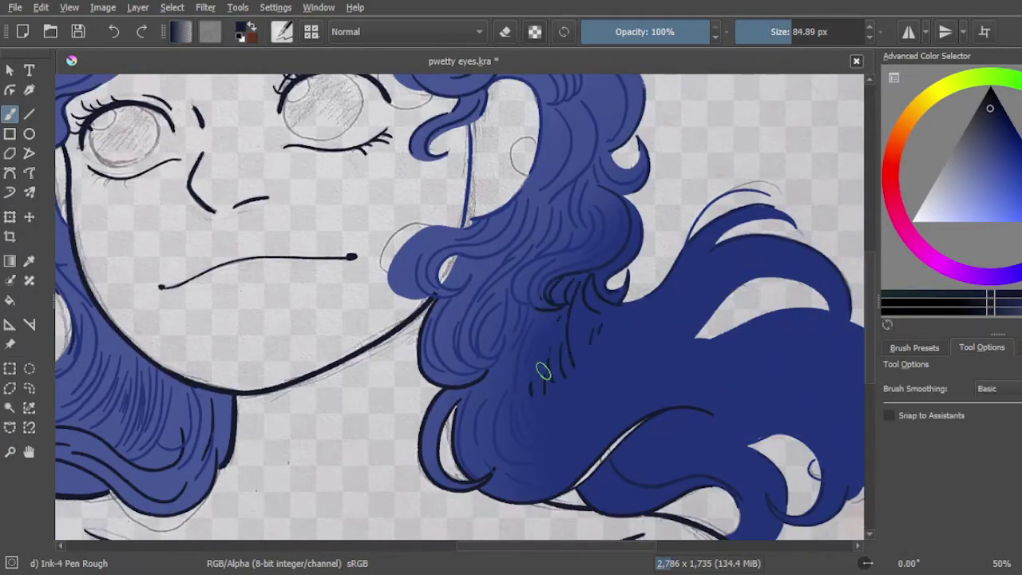
key("minus")
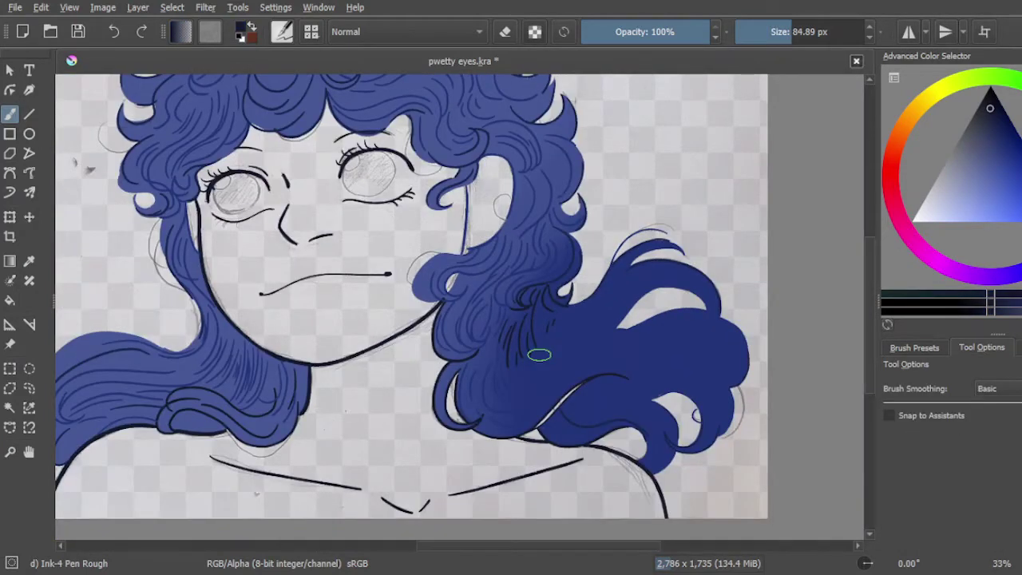
mouse_move(539, 354)
left_mouse_down()
mouse_move(639, 375)
mouse_move(589, 261)
left_mouse_up()
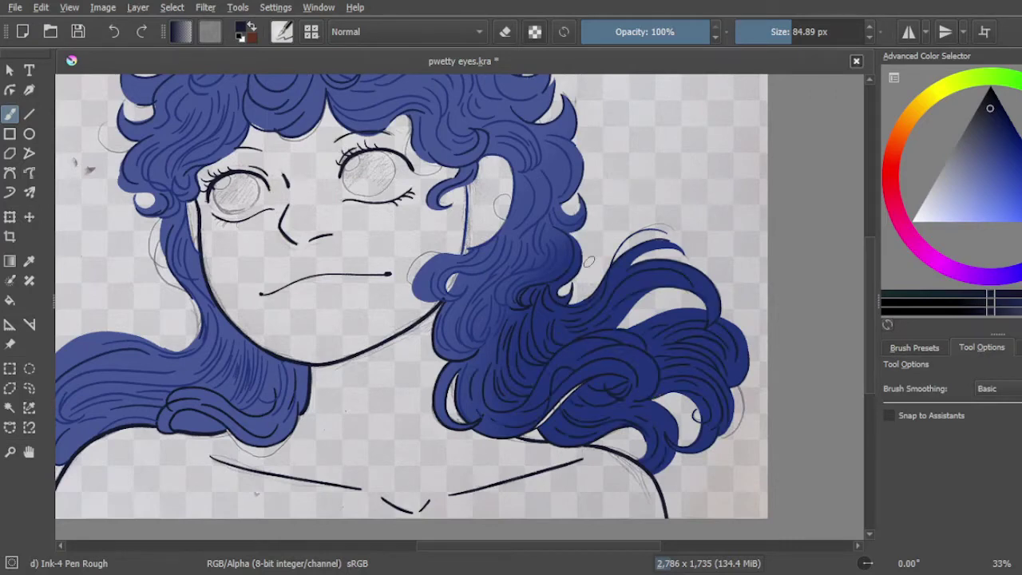
Ink the round outlines of both irises and the remaining pencilled loops around the hair with the 15 px pen.
key("minus")
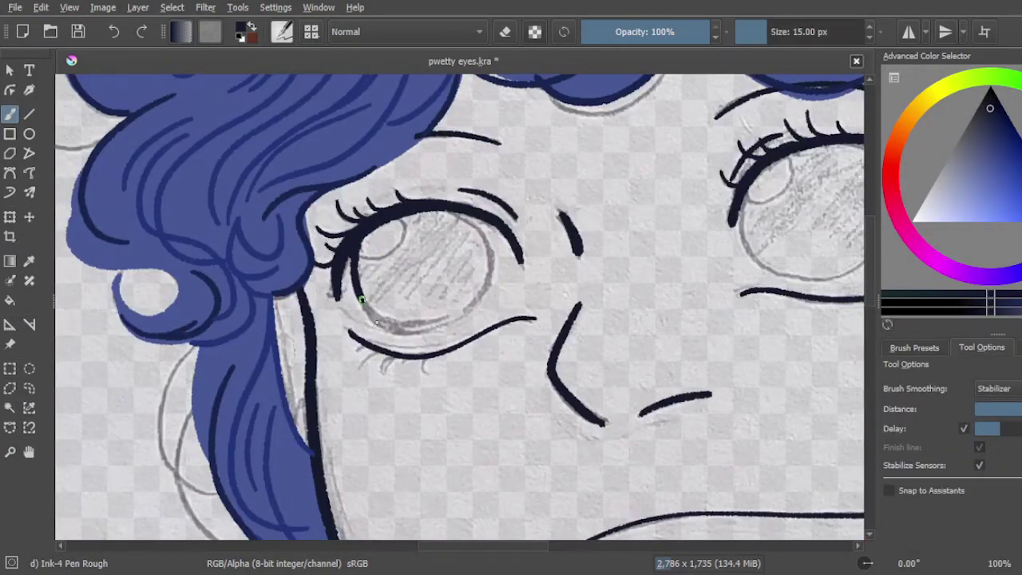
left_click_drag(362, 300, 463, 311)
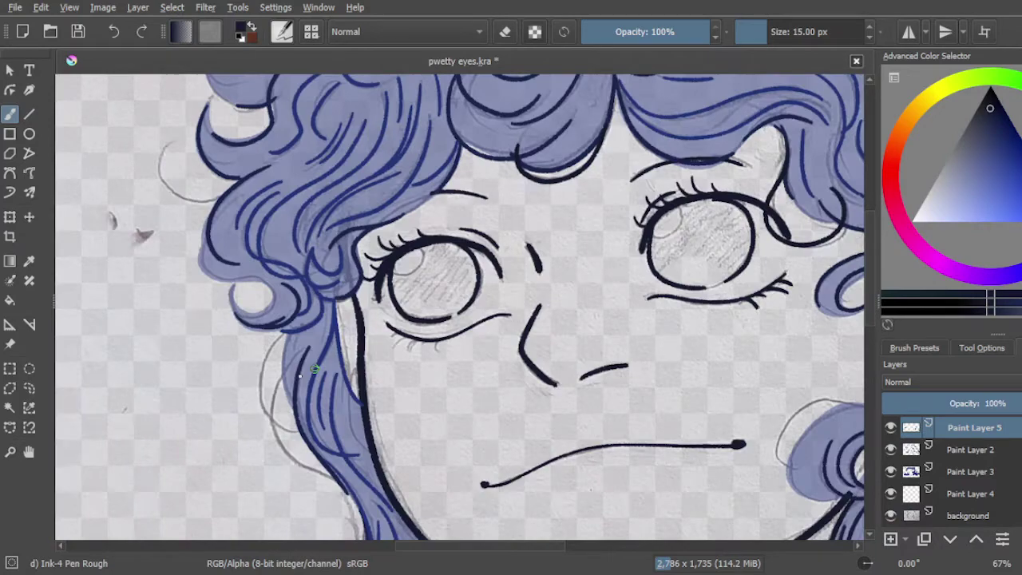
left_click_drag(316, 369, 264, 431)
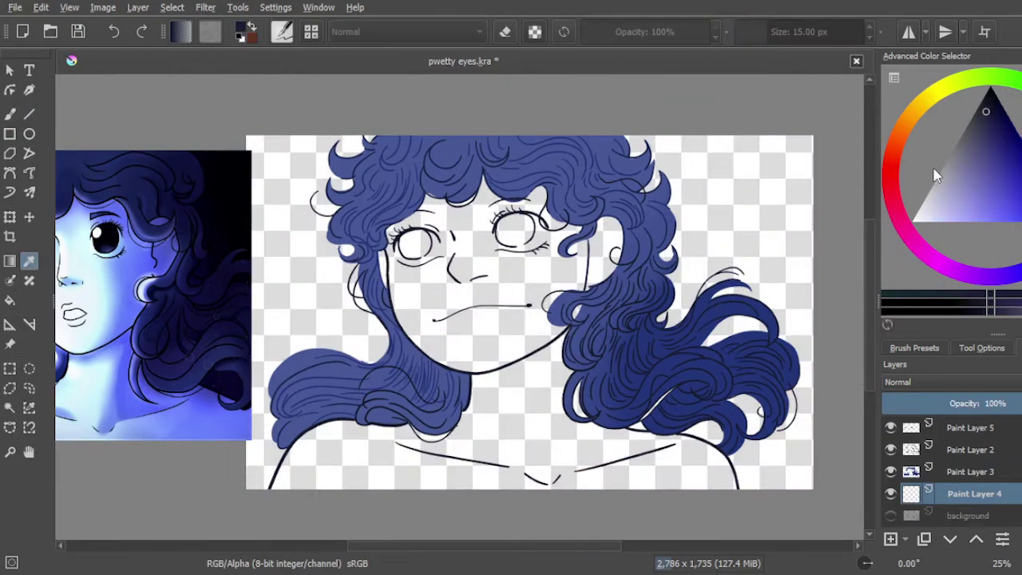
Fill both irises dark navy and the face, neck and shoulders light blue on Paint Layer 4.
key("1")
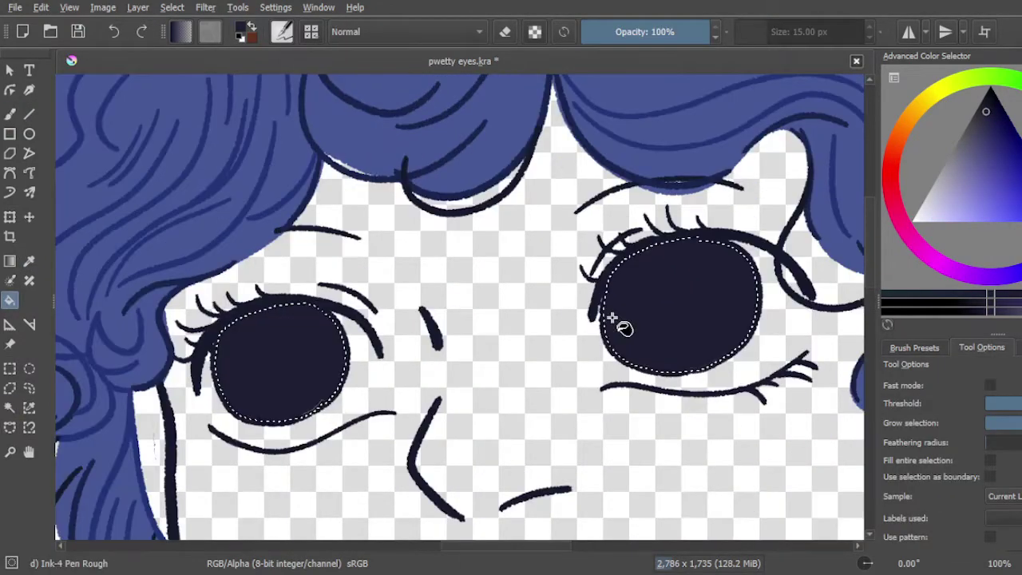
key("1")
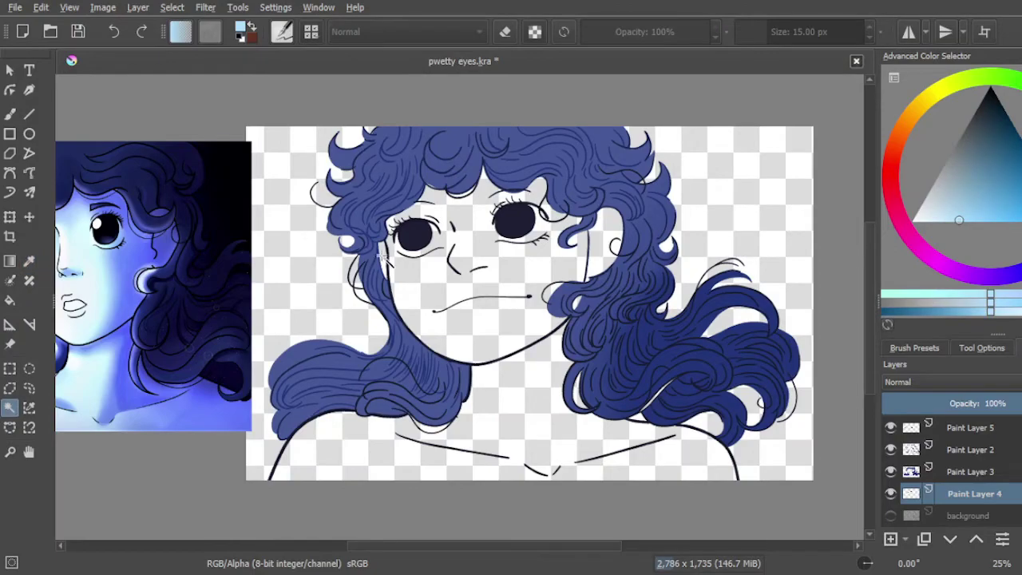
left_click(380, 255)
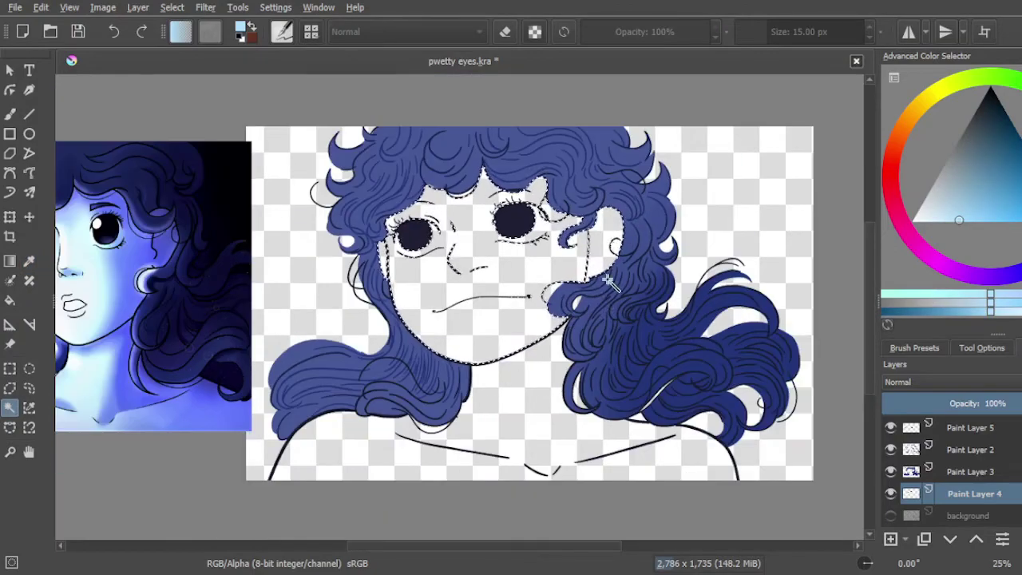
key("shift+BackSpace")
left_click(9, 407)
scroll(597, 283, "up", 2)
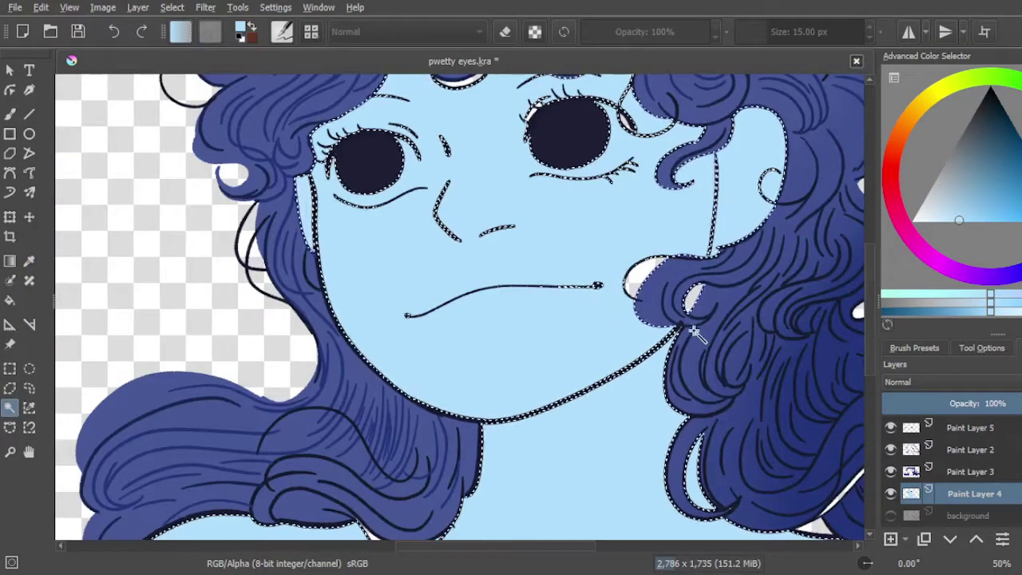
Shade the right side and forehead edge of the selected skin in medium blue with the 600 px Airbrush Soft, and clear the selection.
scroll(418, 447, "down", 3)
key("b")
scroll(444, 452, "down", 1)
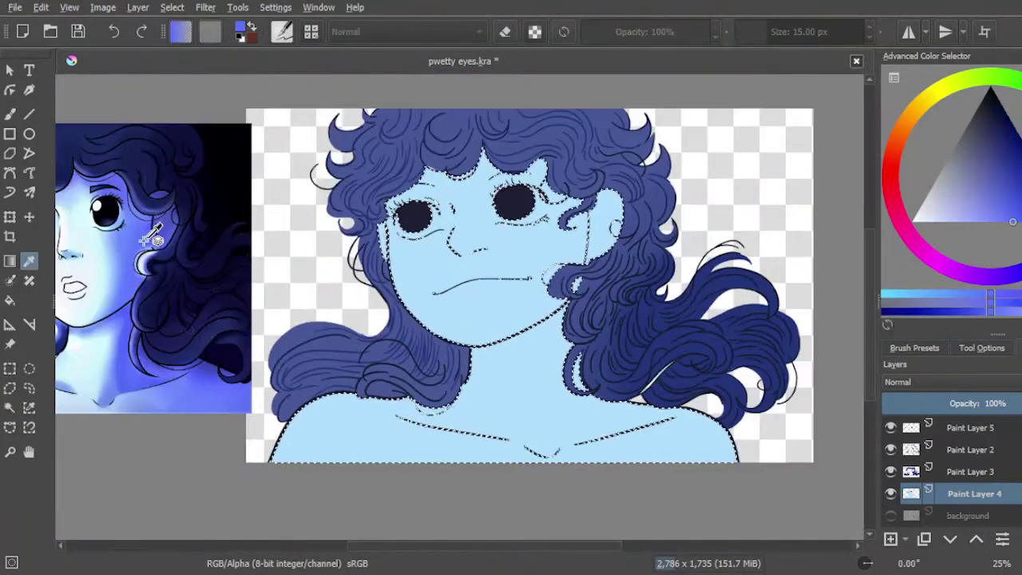
mouse_move(543, 239)
left_mouse_down()
mouse_move(559, 263)
mouse_move(578, 244)
mouse_move(612, 388)
left_mouse_up()
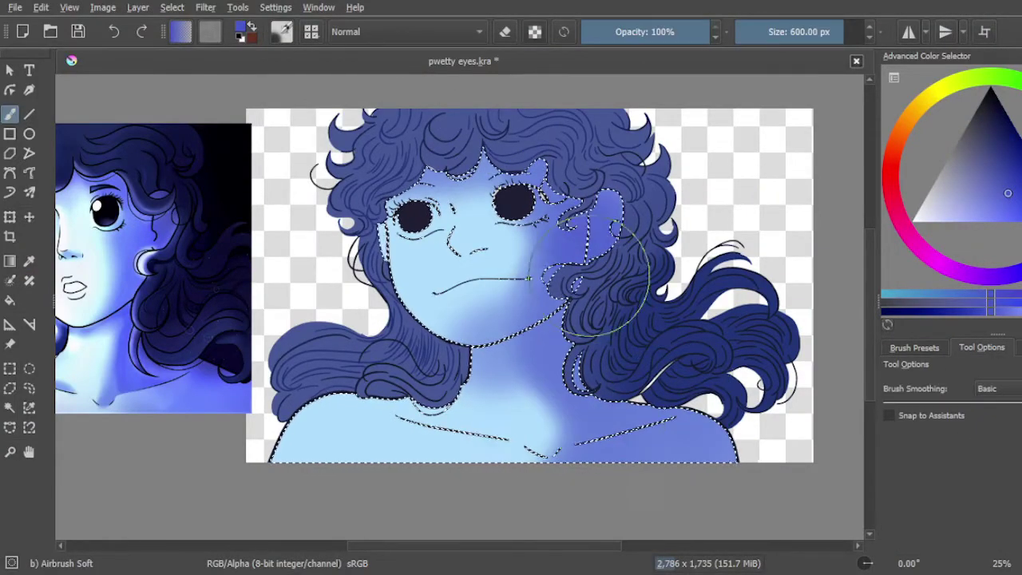
key("plus")
key("plus")
key("minus")
key("minus")
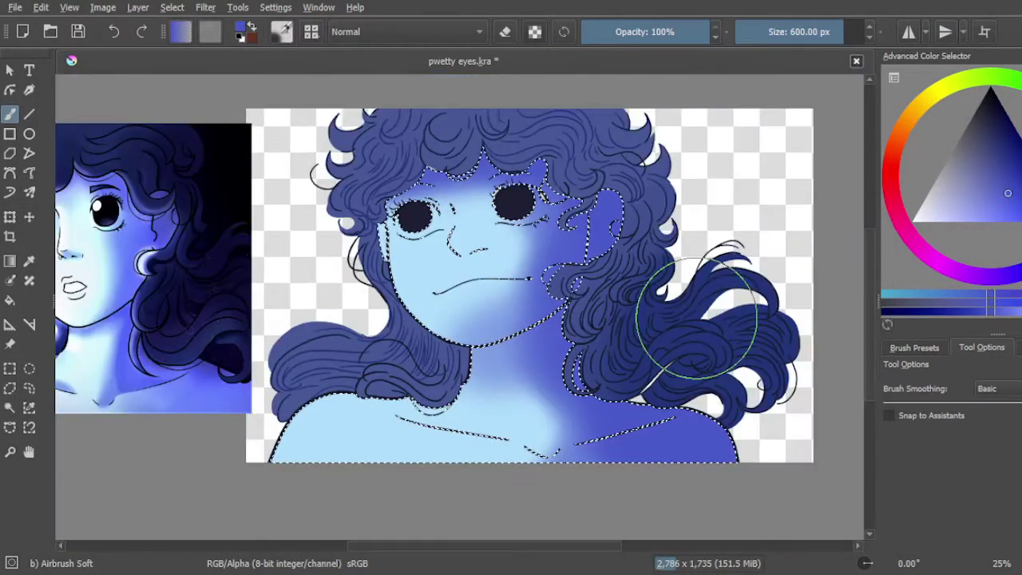
key("ctrl+shift+a")
Outline the open edges of both eye whites in pale cyan with the 15 px Ink-4 Pen Rough.
left_click(29, 261)
left_click(479, 263)
key("plus")
key("1")
key("b")
left_click(914, 347)
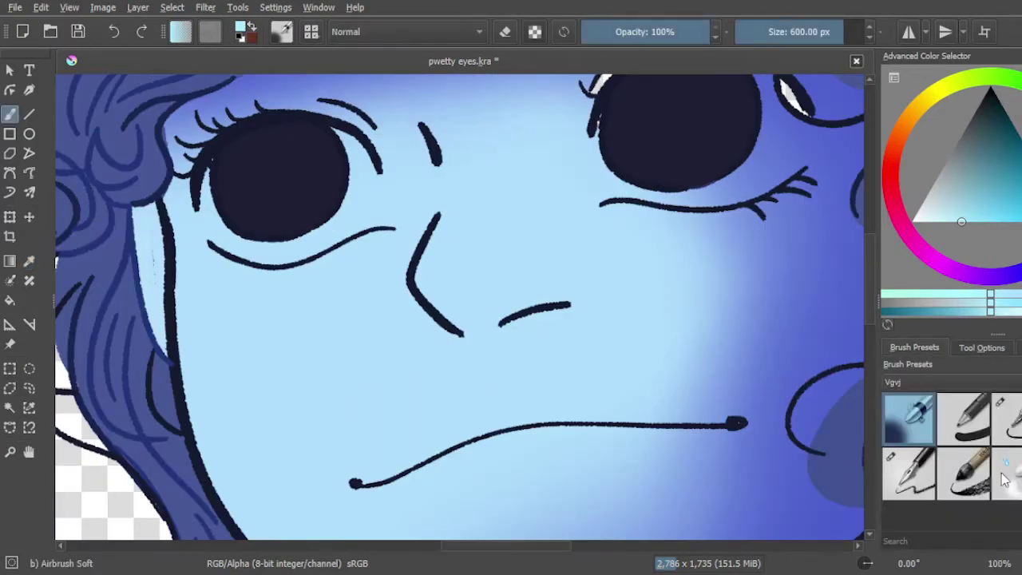
left_click(908, 468)
left_click(981, 347)
left_click_drag(381, 174, 389, 227)
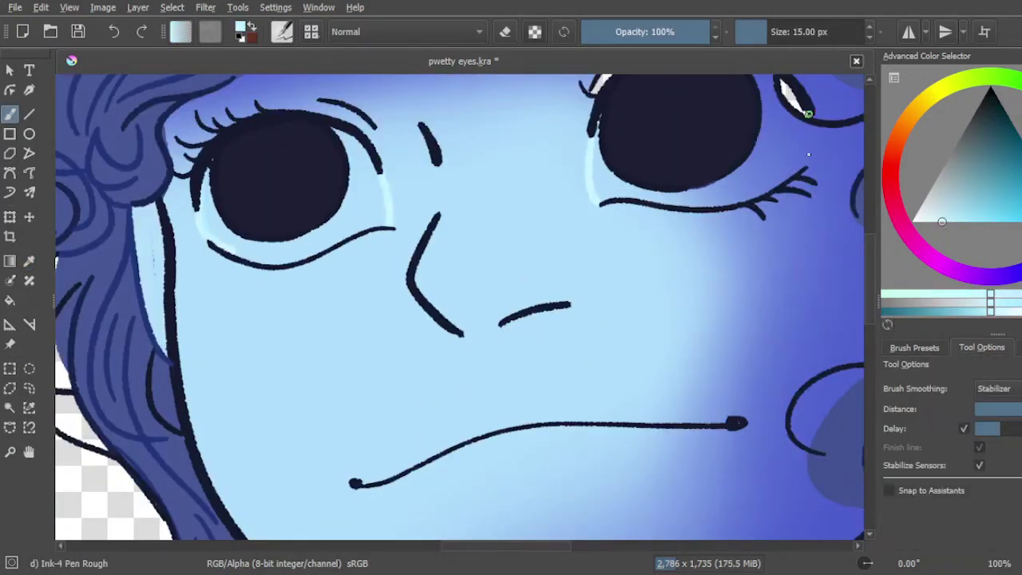
left_click_drag(808, 114, 803, 169)
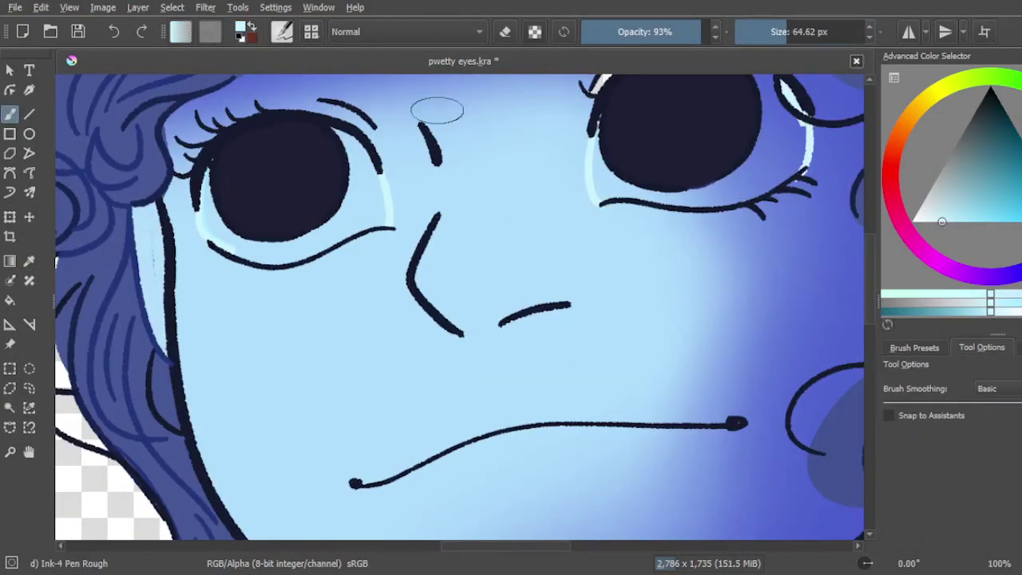
Fill both eye whites around the irises in pale cyan with a 45.38 px pen and Basic smoothing.
left_click(765, 44)
mouse_move(203, 187)
left_mouse_down()
mouse_move(273, 248)
mouse_move(347, 218)
mouse_move(369, 192)
left_mouse_up()
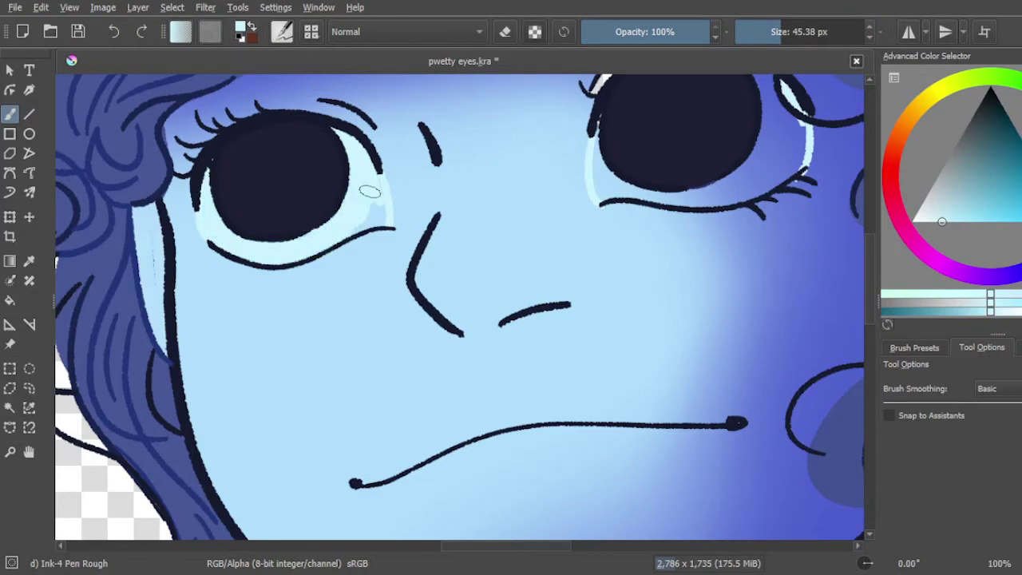
mouse_move(597, 166)
left_mouse_down()
mouse_move(662, 200)
mouse_move(689, 190)
left_mouse_up()
key("minus")
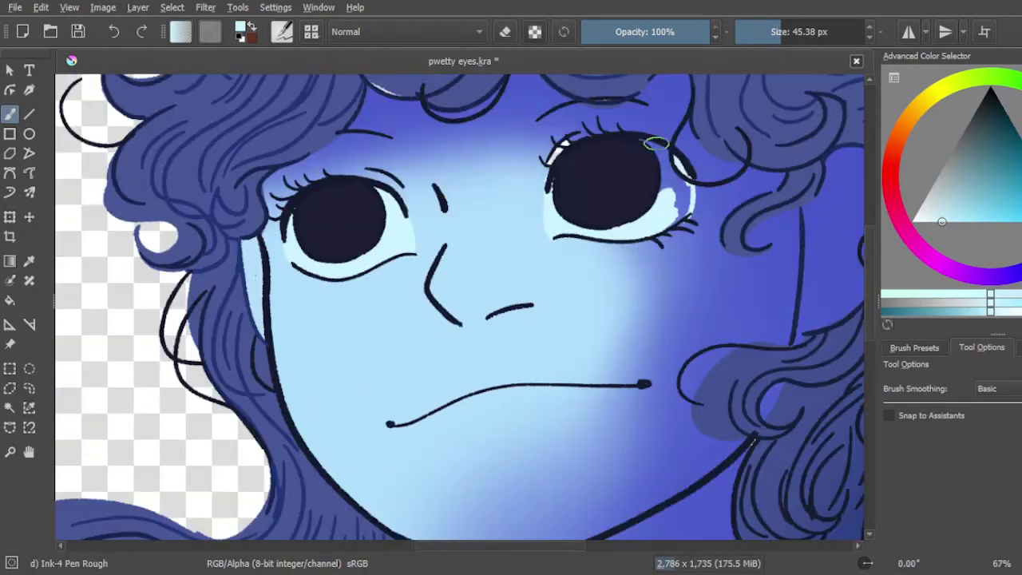
Paint indigo shadow edges under the chin, beside the neck curls and along the right collarbone with the 45.38 px pen and Stabilizer smoothing.
left_click(797, 247, "ctrl")
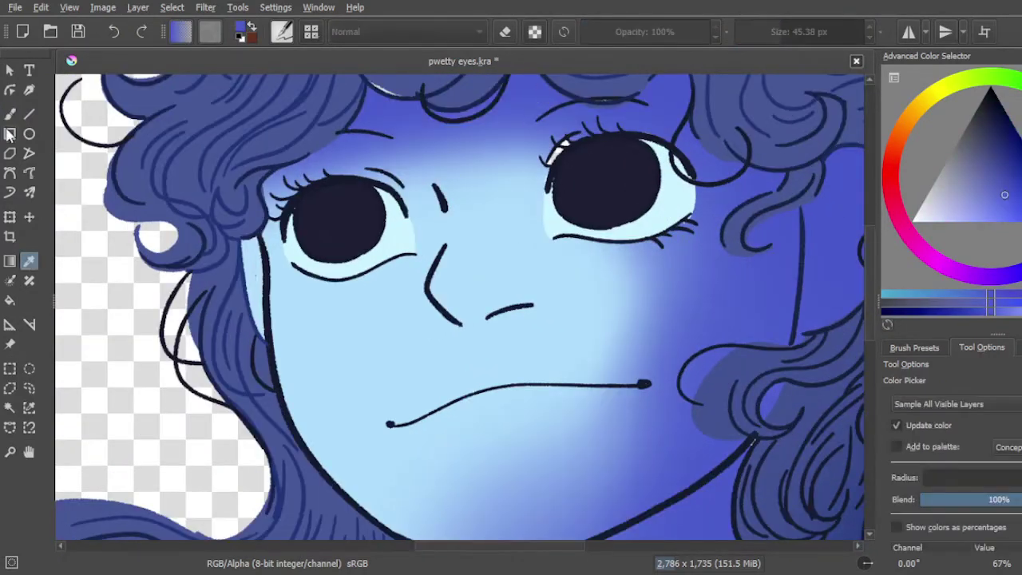
left_click(914, 347)
left_click(909, 415)
key("/")
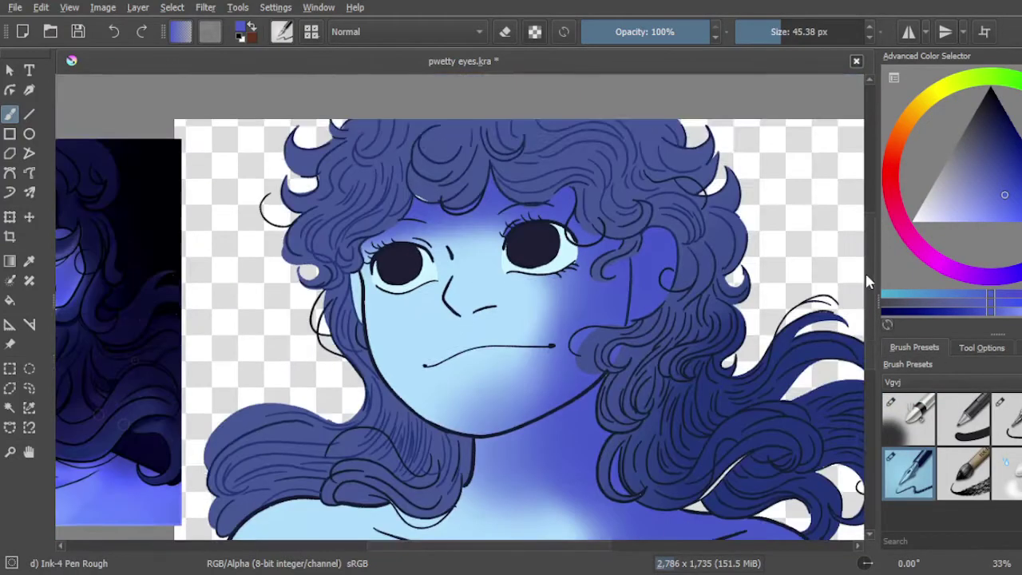
left_click(10, 114)
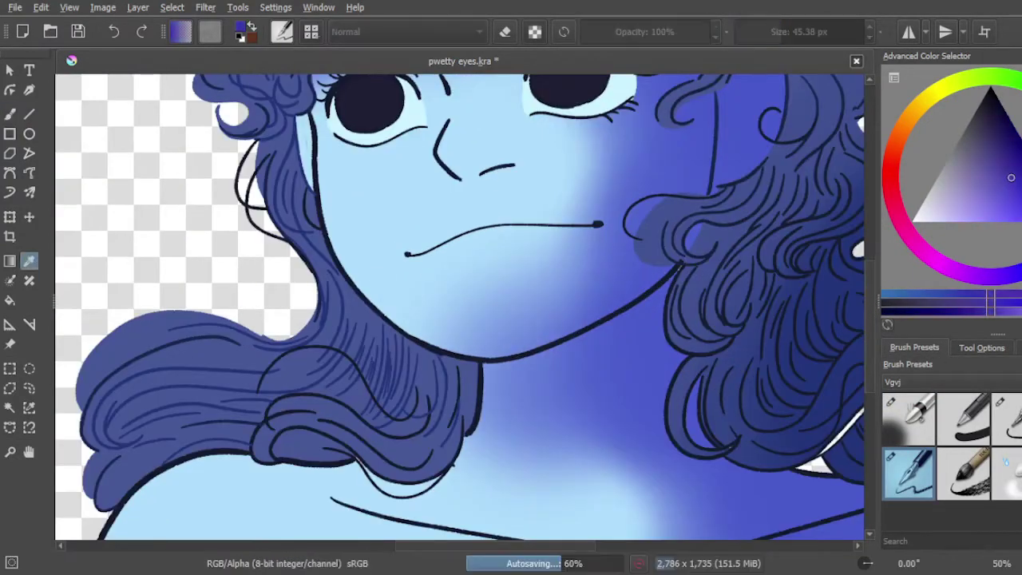
left_click(982, 347)
mouse_move(483, 376)
left_mouse_down()
mouse_move(671, 306)
mouse_move(664, 333)
left_mouse_up()
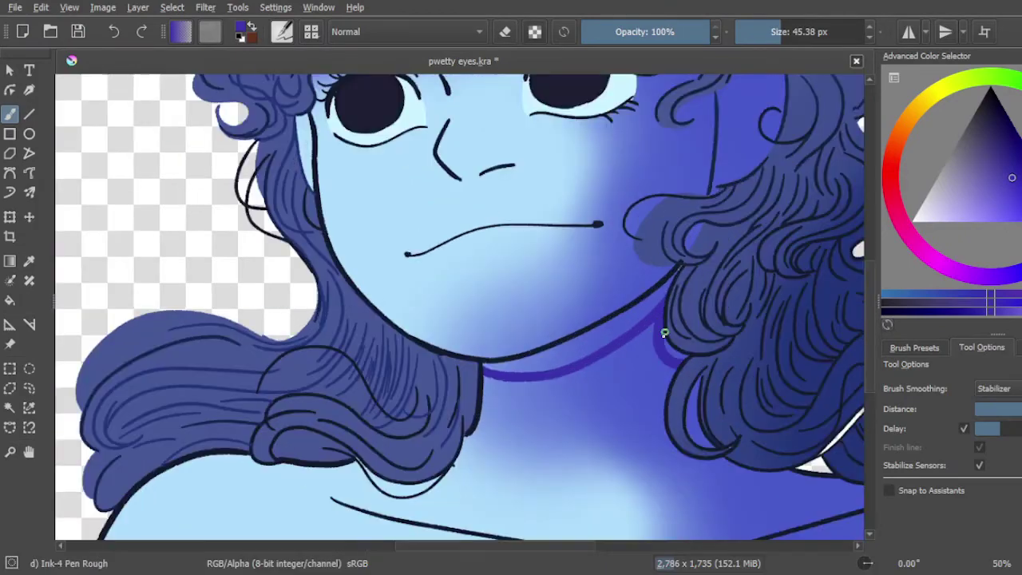
scroll(725, 449, "down", 5)
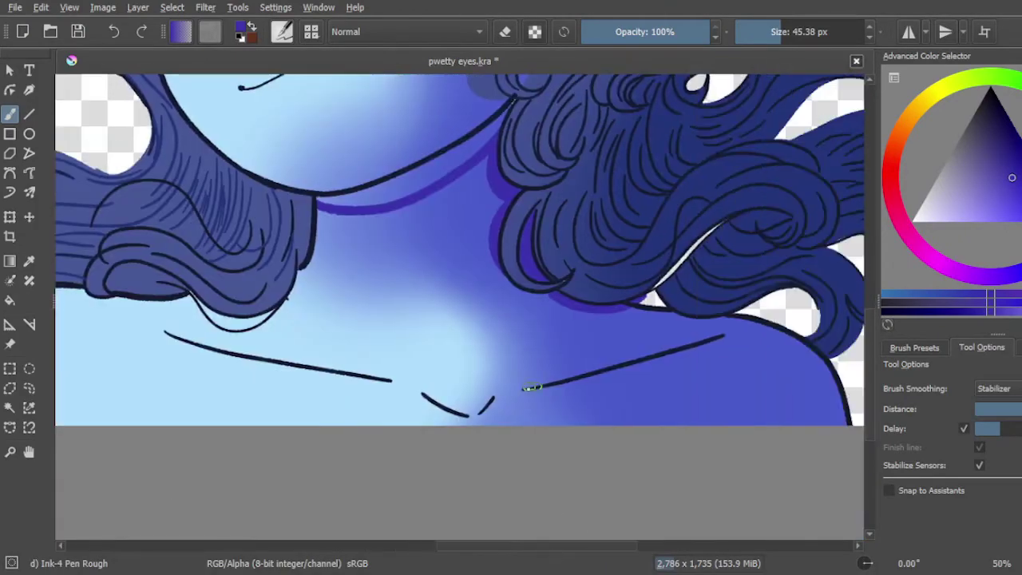
left_click_drag(519, 389, 666, 348)
scroll(666, 348, "up", 5)
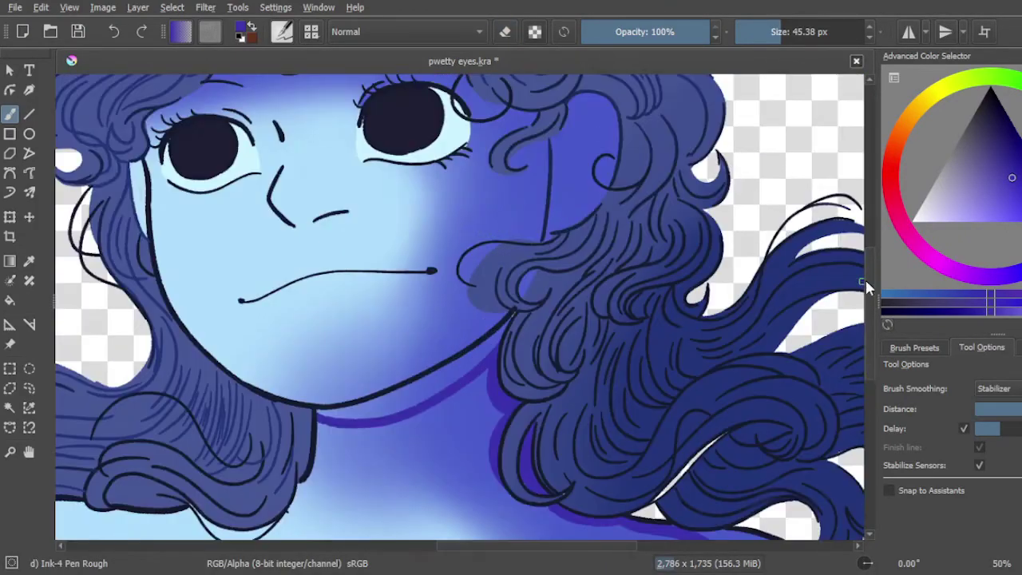
Fill the ear in indigo and shade the face edge beside it, under the curls and along the right jawline.
key("plus")
scroll(865, 281, "up", 3)
left_click_drag(527, 239, 610, 160)
left_click_drag(575, 219, 563, 339)
mouse_move(614, 152)
left_mouse_down()
mouse_move(662, 192)
mouse_move(638, 296)
left_mouse_up()
mouse_move(631, 216)
left_mouse_down()
mouse_move(583, 225)
mouse_move(651, 221)
left_mouse_up()
left_click(994, 388)
left_click(994, 420)
scroll(459, 307, "down", 3)
left_click_drag(551, 304, 384, 447)
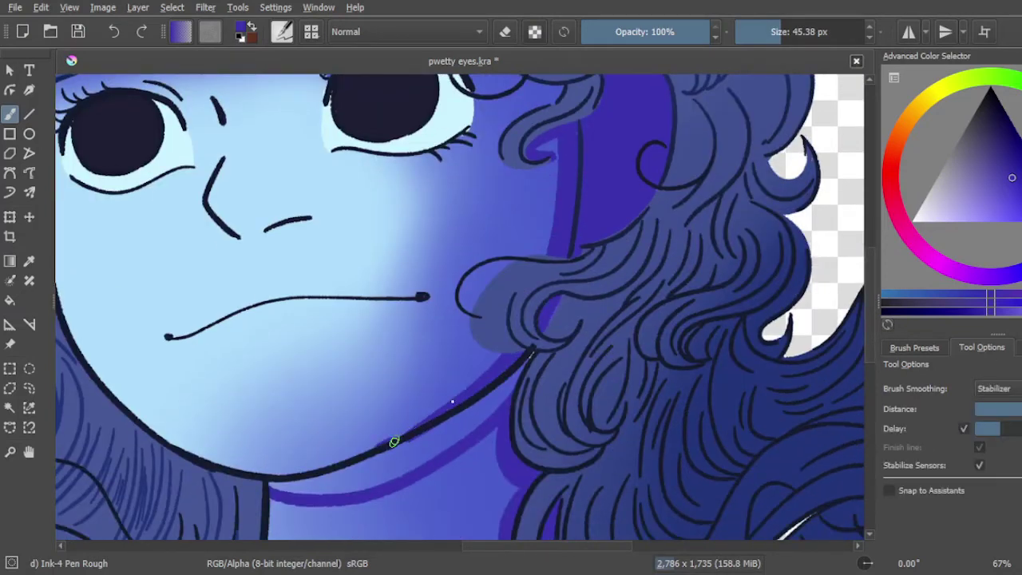
Try shading the nose bridge with the indigo pen and the nose tip with the 88.64 px Airbrush Soft.
key("minus")
mouse_move(270, 150)
left_mouse_down()
mouse_move(294, 254)
mouse_move(304, 239)
left_mouse_up()
key("/")
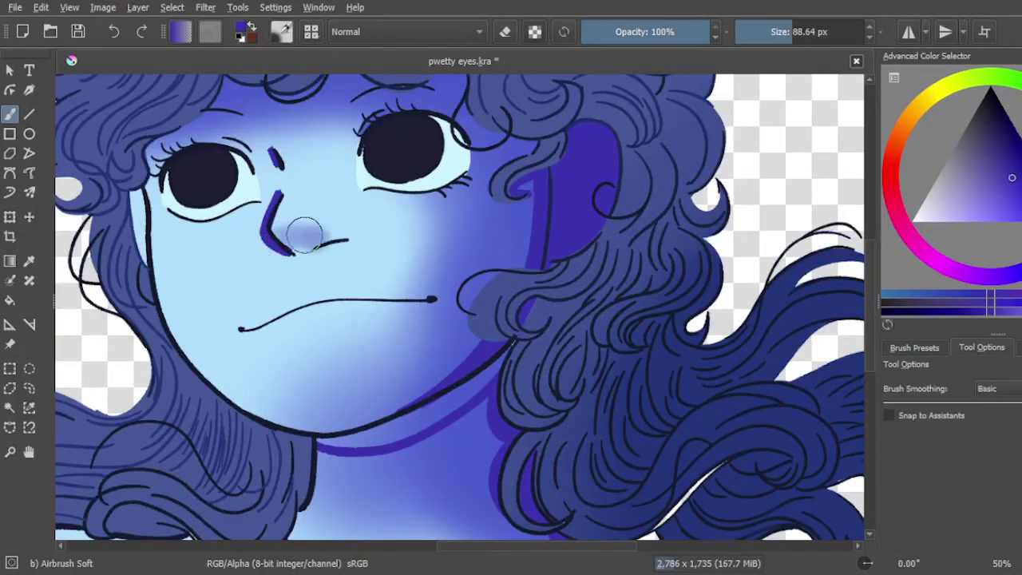
Shade the nose in soft light blue, using the 45.38 px pen along the bridge and the 88.64 px Airbrush Soft on the tip.
key("p")
left_click(990, 223)
key("b")
mouse_move(276, 200)
left_mouse_down()
mouse_move(291, 249)
mouse_move(307, 238)
left_mouse_up()
key("/")
left_click(974, 222)
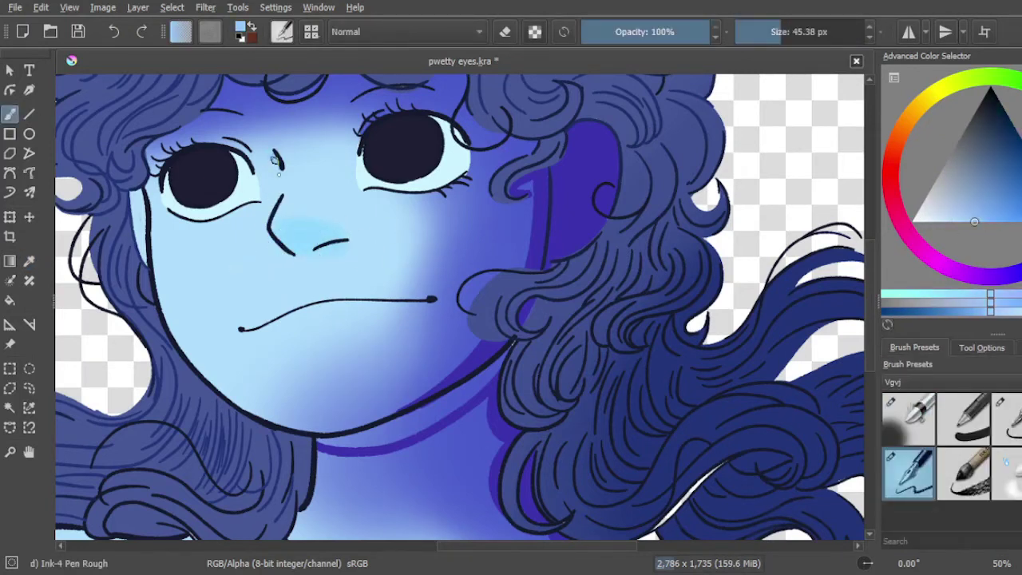
left_click(918, 419)
left_click(981, 347)
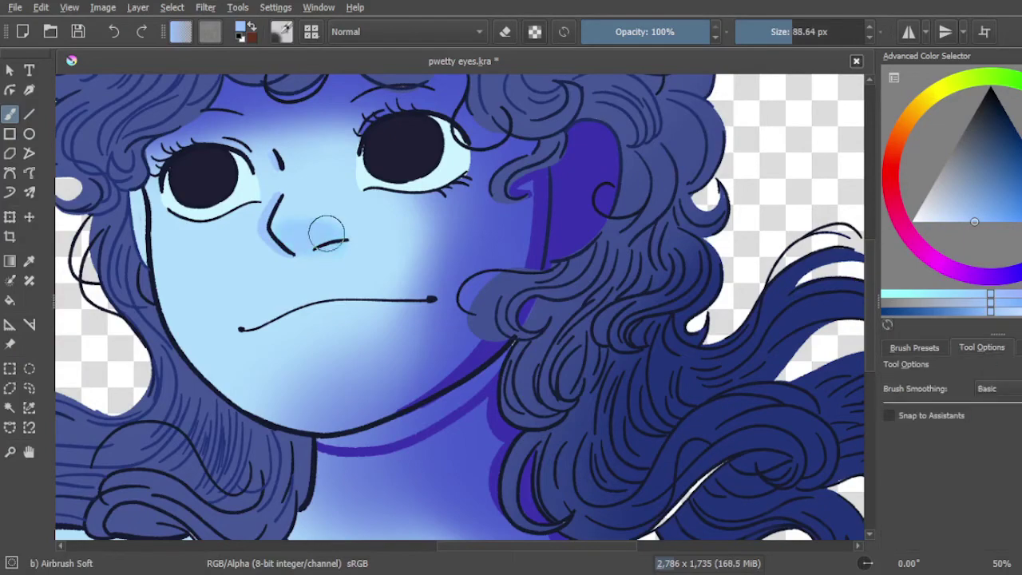
Widen the indigo shadow under the chin and fill the outer edge of the right shoulder in indigo.
scroll(365, 285, "down", 2)
scroll(479, 304, "up", 3)
left_click(914, 347)
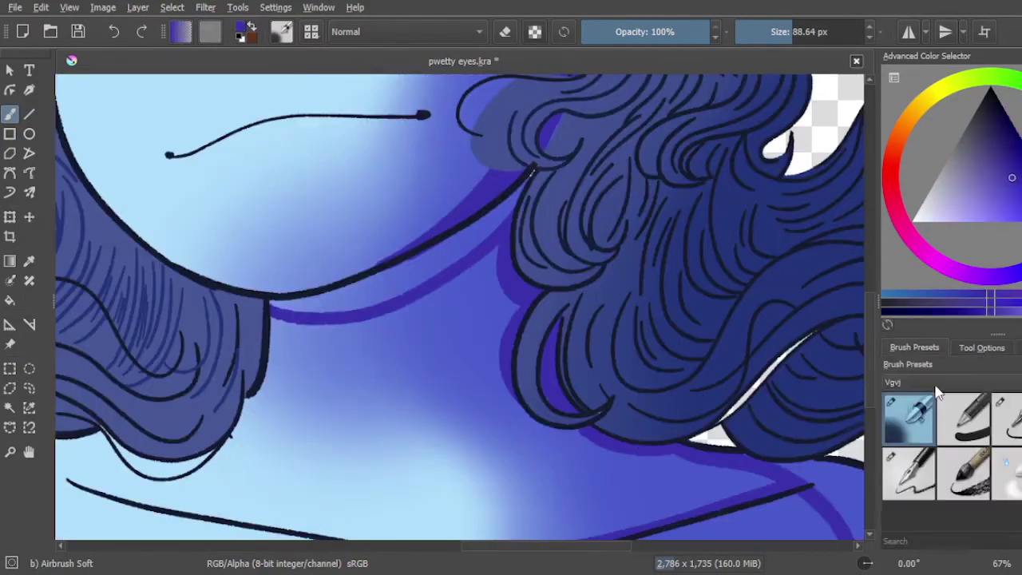
left_click(908, 474)
scroll(614, 386, "down", 2)
left_click(639, 400)
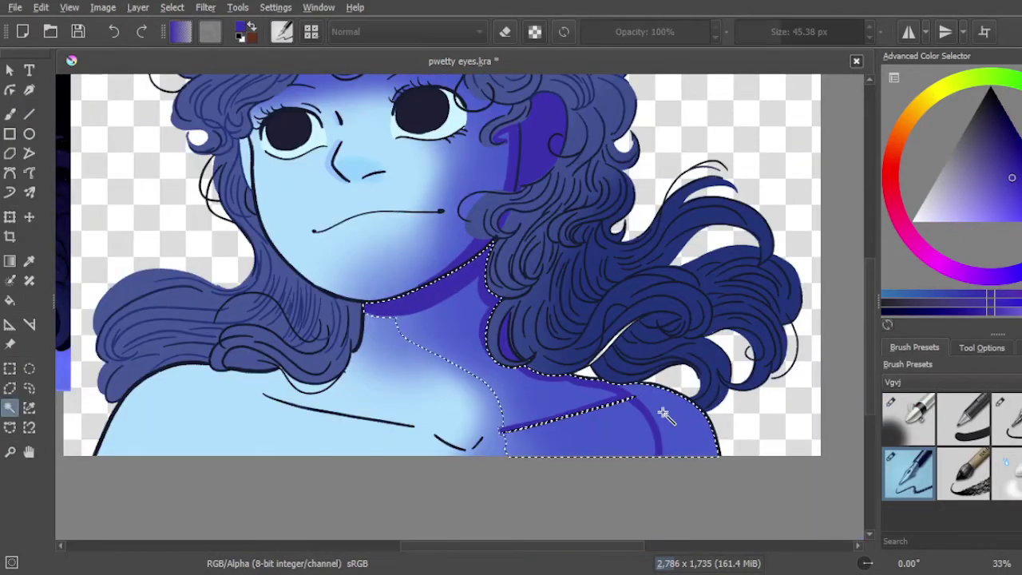
Sample the nose's light blue and shade along the left collarbone line with the 45.38 px pen.
scroll(278, 100, "up", 2)
left_click(278, 100)
key("b")
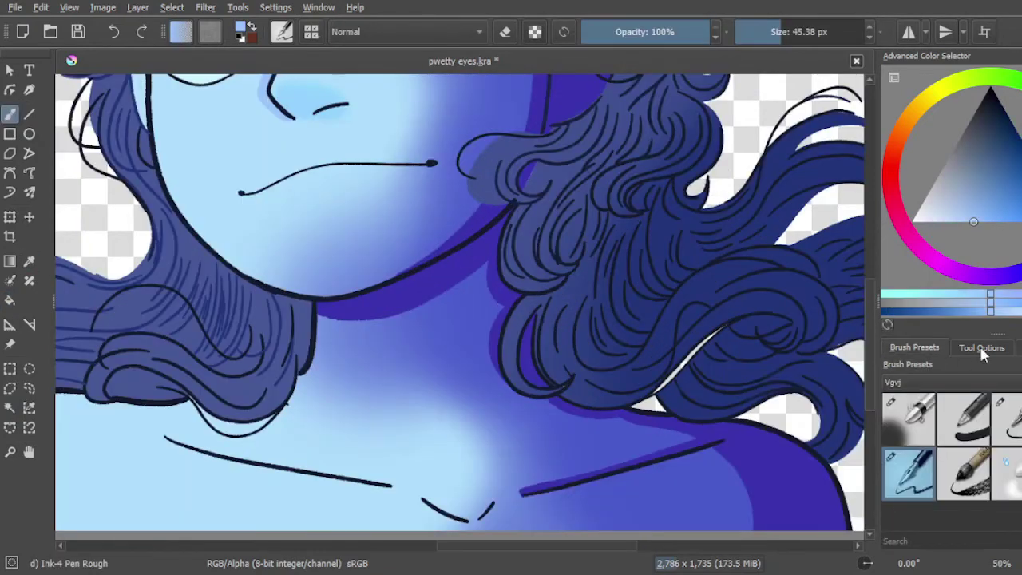
left_click(982, 348)
scroll(869, 340, "down", 2)
scroll(189, 256, "up", 2)
Paint indigo shadows on the forehead and temples beneath the fringe curls with the 45.38 px pen.
left_click(189, 256, "ctrl")
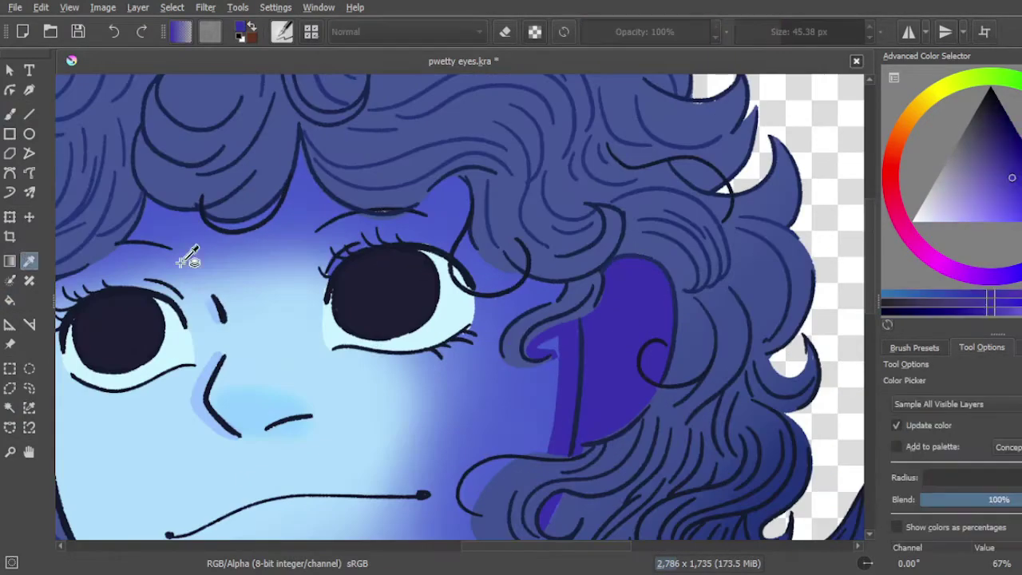
left_click_drag(199, 232, 274, 210)
left_click_drag(160, 212, 271, 220)
left_click_drag(451, 184, 498, 264)
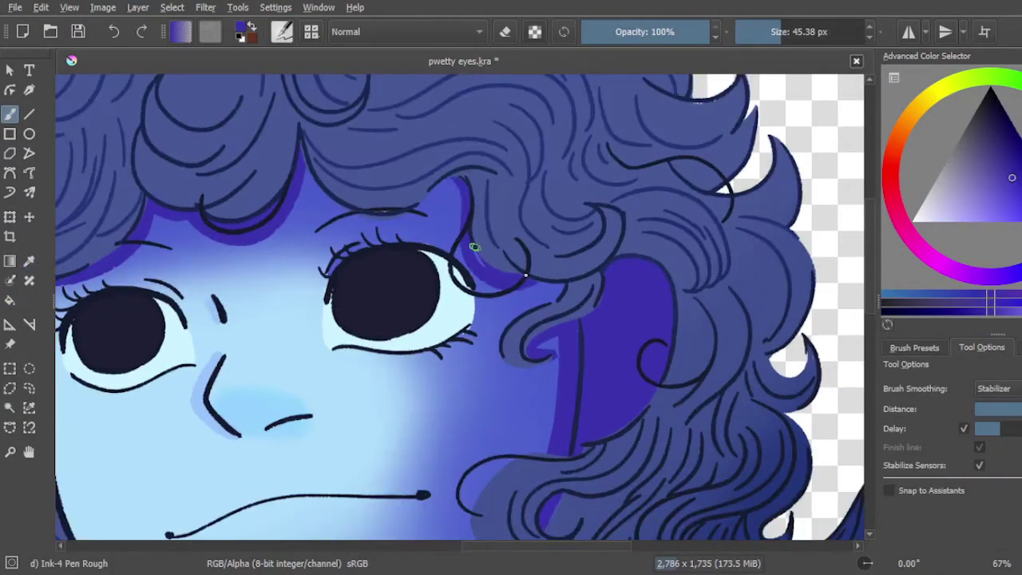
key("minus")
scroll(152, 319, "down", 2)
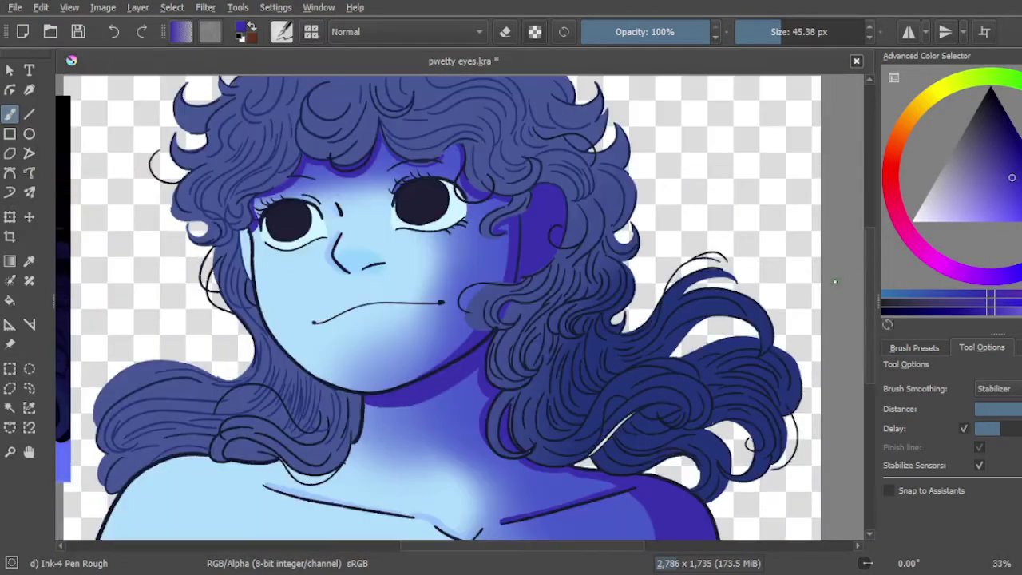
scroll(512, 253, "up", 2)
Add a paint layer above Paint Layer 3 and lighten the left side of the hair in light blue with a 316.56 px soft airbrush.
key("p")
key("minus")
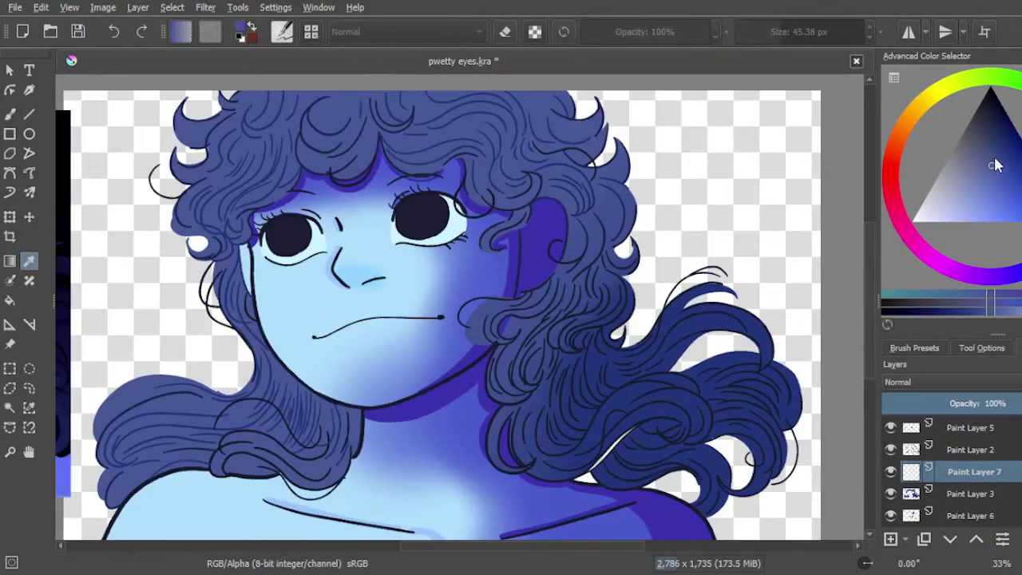
key("ctrl+e")
left_click(976, 187)
key("b")
key("Insert")
mouse_move(208, 112)
left_mouse_down()
mouse_move(272, 367)
mouse_move(142, 296)
mouse_move(320, 144)
mouse_move(384, 120)
left_mouse_up()
Sample the mid-blue of the hair above the right eye and save the document.
scroll(461, 115, "up", 2)
left_click(373, 179, "ctrl")
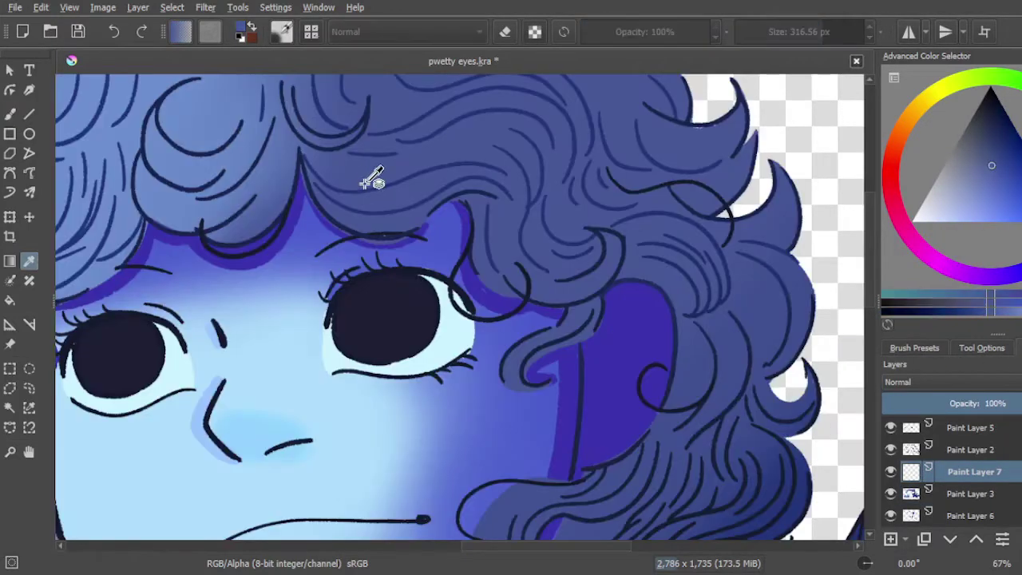
key("ctrl+s")
scroll(455, 112, "up", 2)
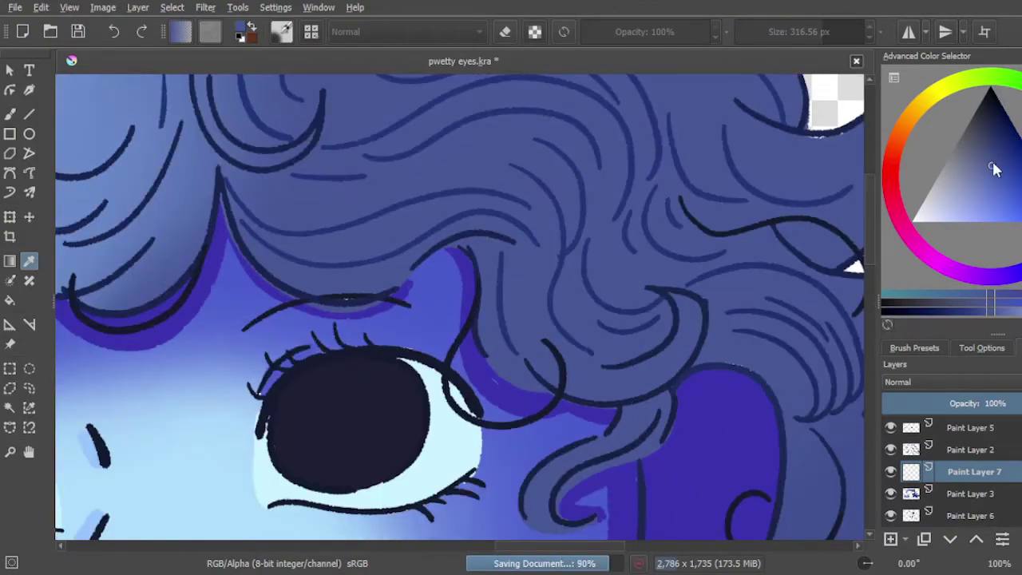
Try a darker blue shadow stroke in the hair above the right eye with the 45.38 px pen.
key("slash")
mouse_move(237, 197)
left_mouse_down()
mouse_move(283, 237)
mouse_move(468, 199)
left_mouse_up()
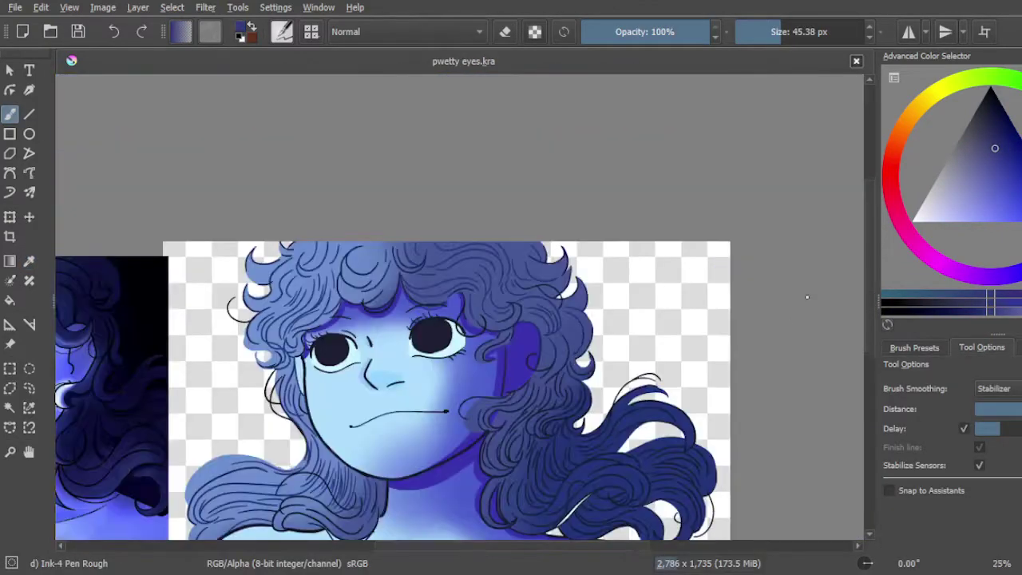
left_click(345, 248, "ctrl")
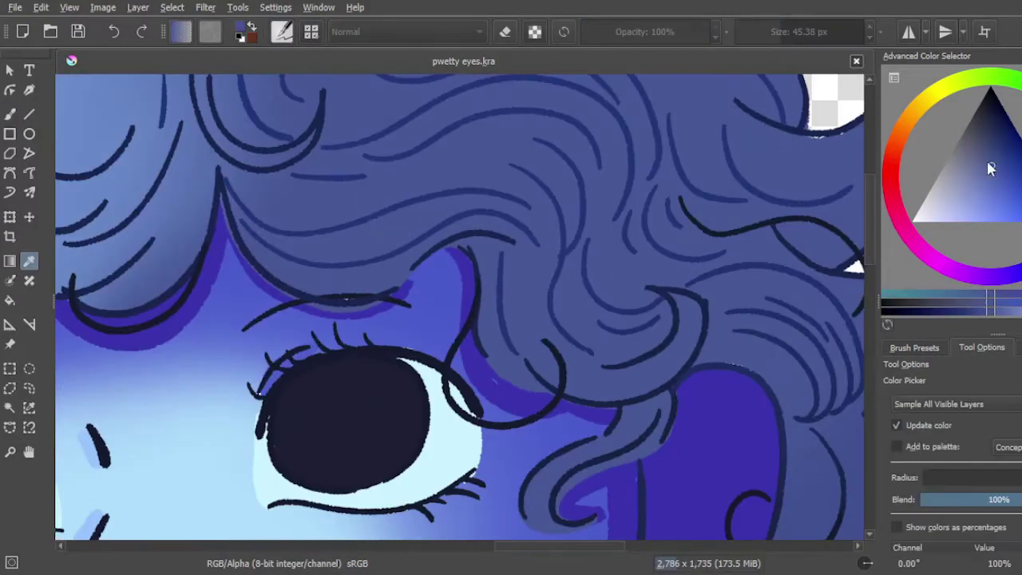
left_click_drag(519, 206, 345, 249)
key("ctrl+z")
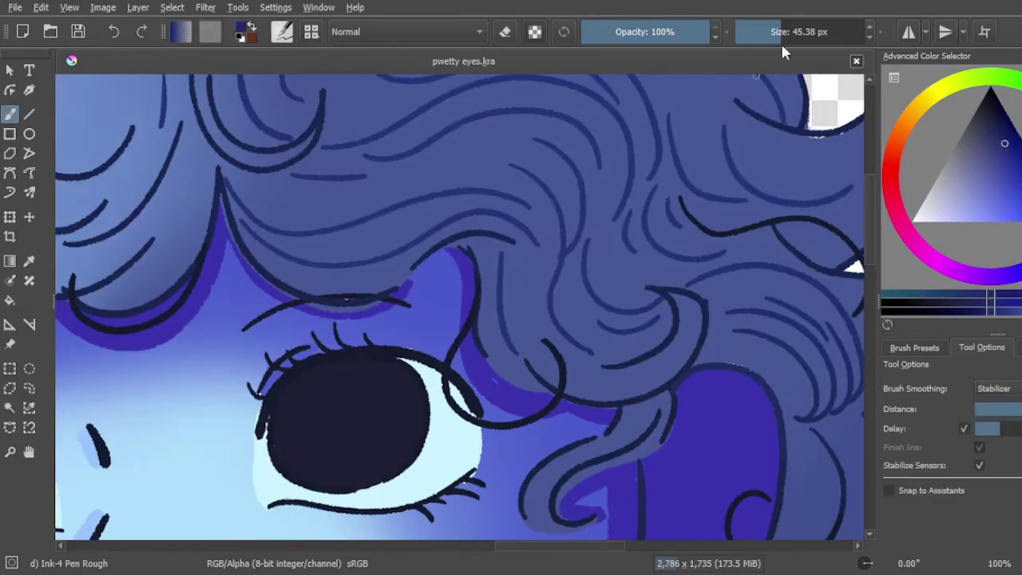
Paint dark navy shadows inside the large curls of the right-hand hair on Paint Layer 7 with a 34.28 px pen.
left_click(777, 32)
left_click_drag(515, 166, 562, 321)
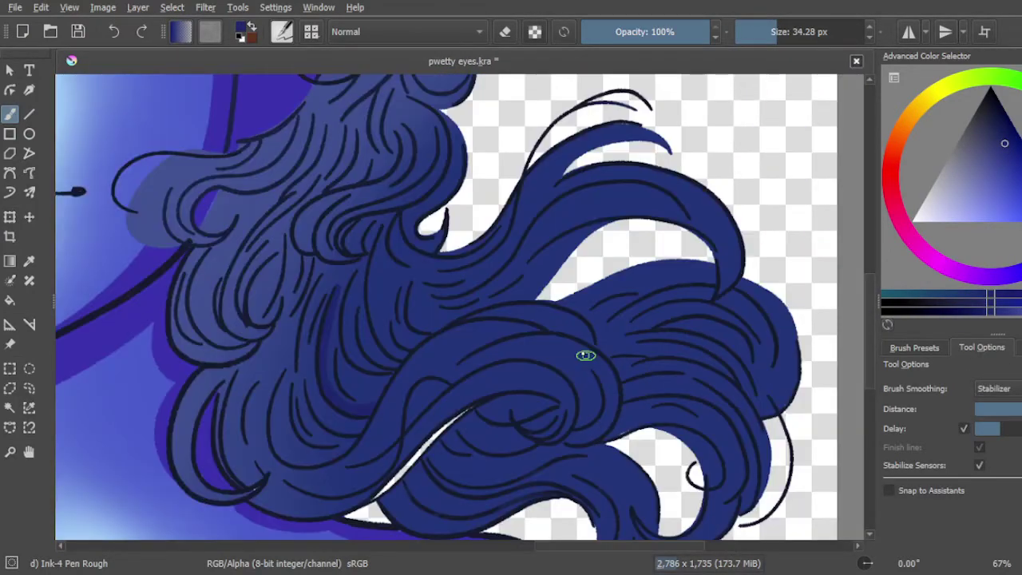
key("1")
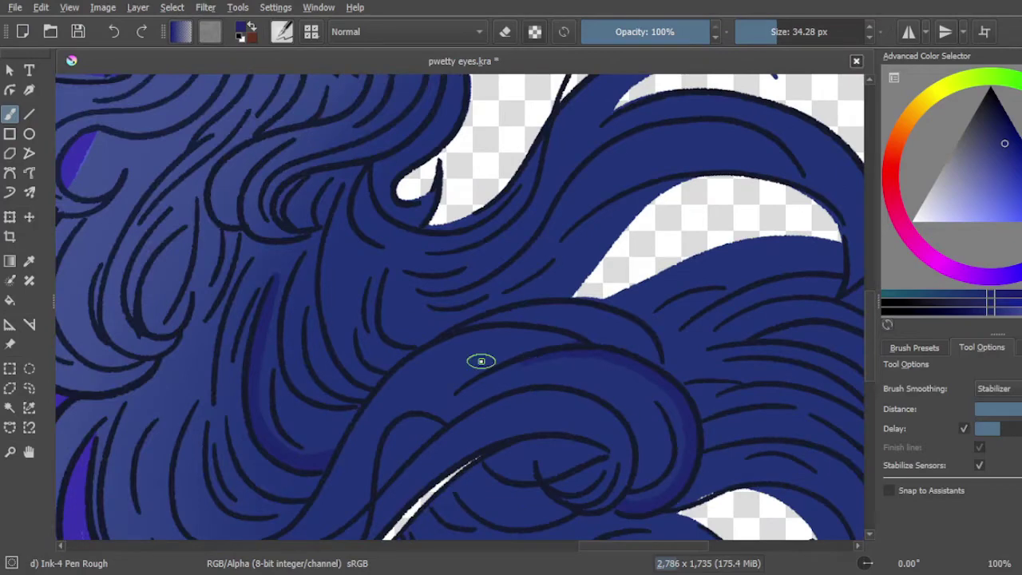
key("minus")
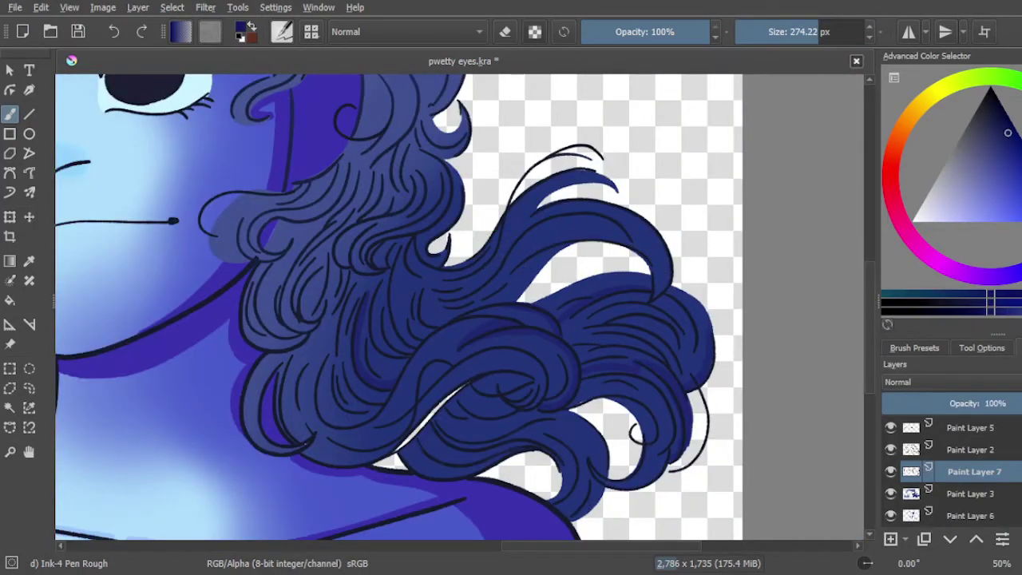
key("plus")
key("plus")
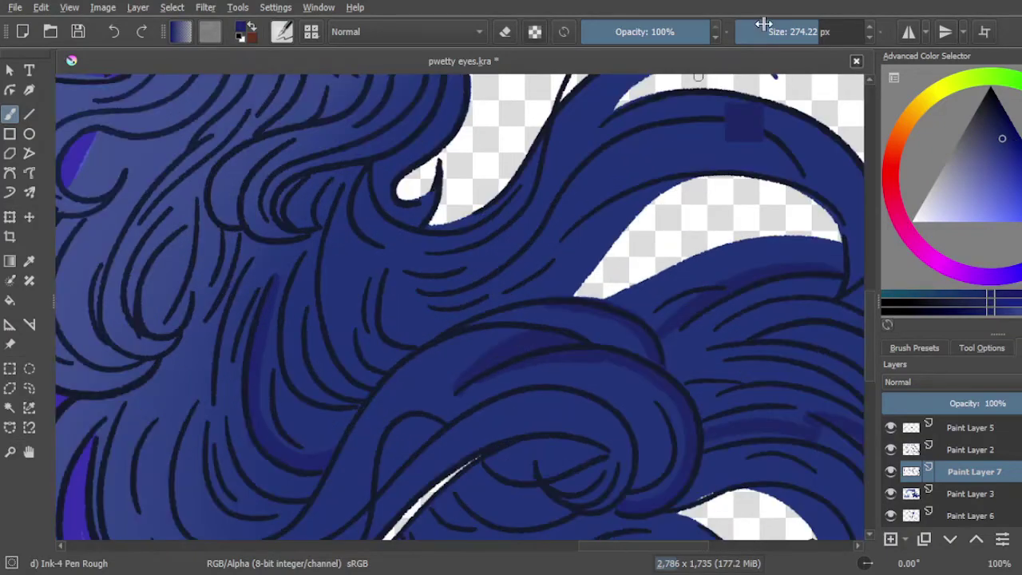
Shade the upper flowing lock and the inner strands beside it in dark navy with a 28.58 px pen.
key("minus")
key("minus")
left_click_drag(646, 159, 588, 216)
key("plus")
key("plus")
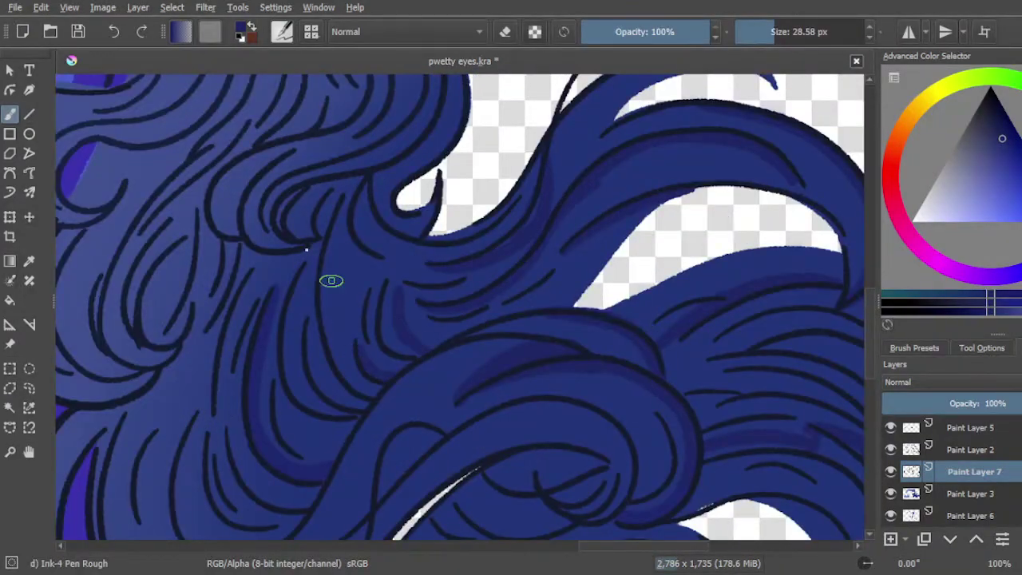
mouse_move(332, 280)
left_mouse_down()
mouse_move(344, 370)
mouse_move(289, 376)
mouse_move(291, 335)
mouse_move(242, 323)
mouse_move(212, 460)
left_mouse_up()
Paint dark navy shadows between the strands of the far-right curl bundle with the 28.58 px pen.
key("minus")
left_click_drag(663, 212, 748, 210)
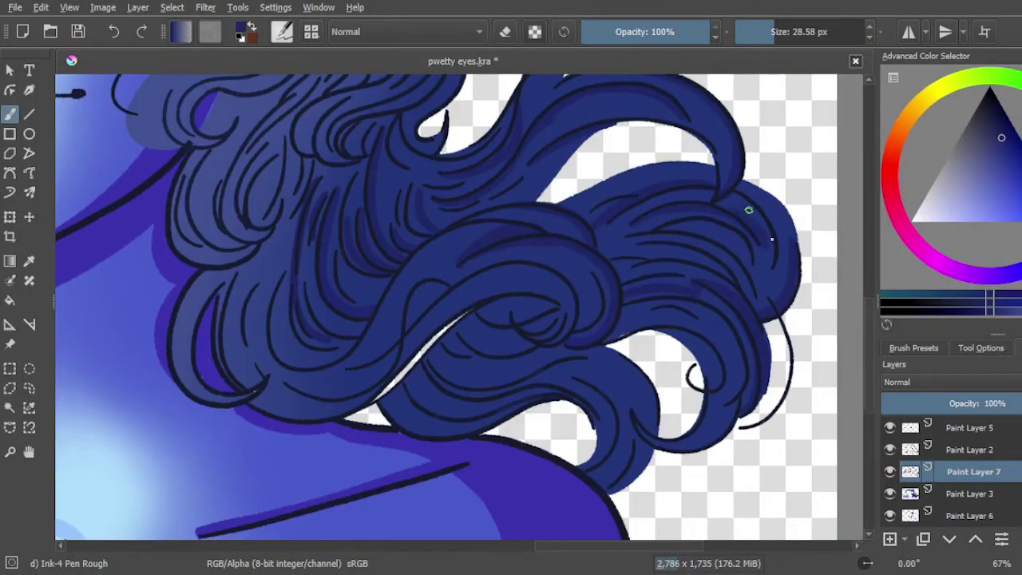
left_click_drag(697, 235, 734, 283)
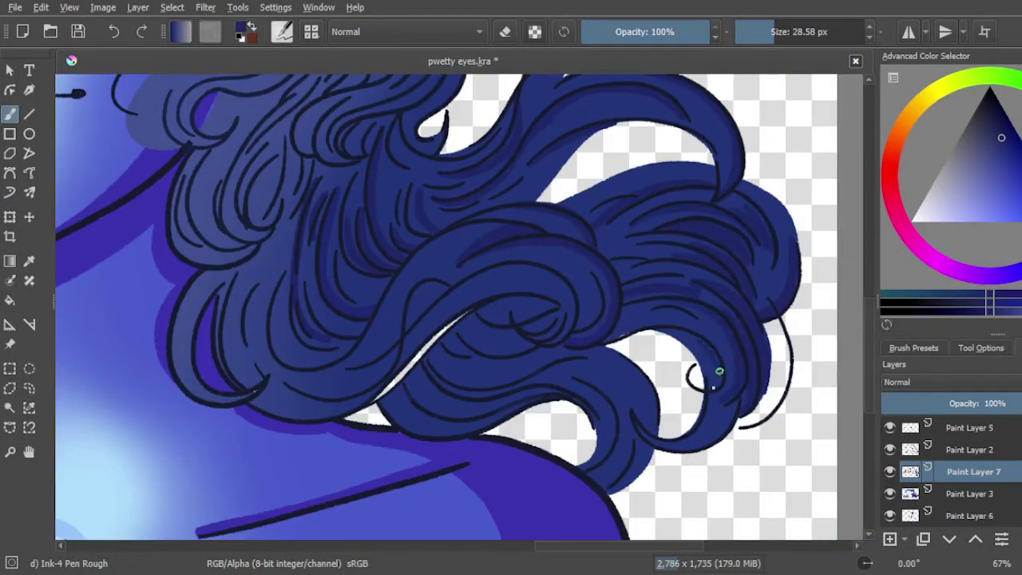
Shade the lower right-hand curls, their tips and the lock resting on the shoulder in dark navy with the 28.58 px pen.
key("plus")
key("plus")
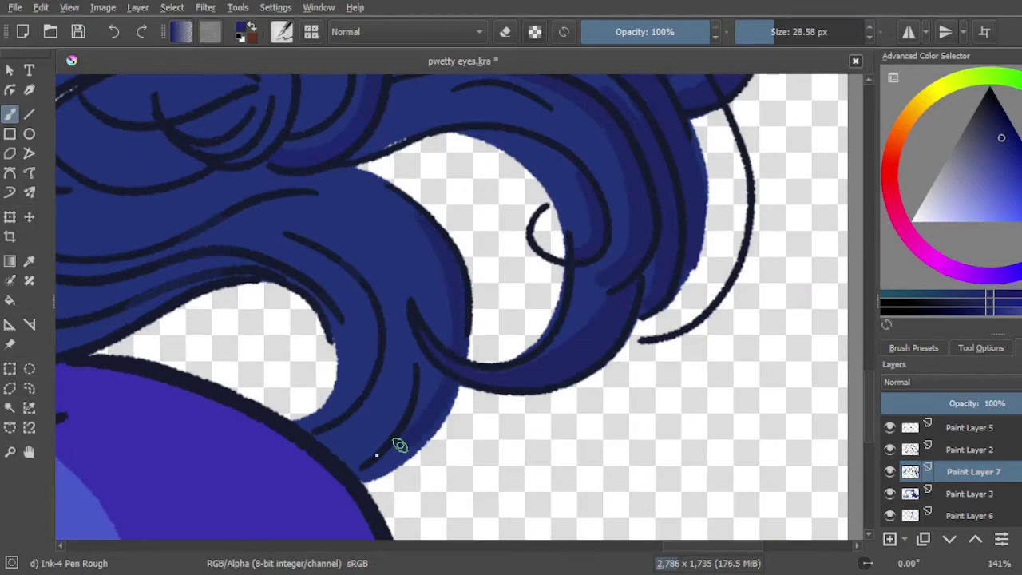
key("minus")
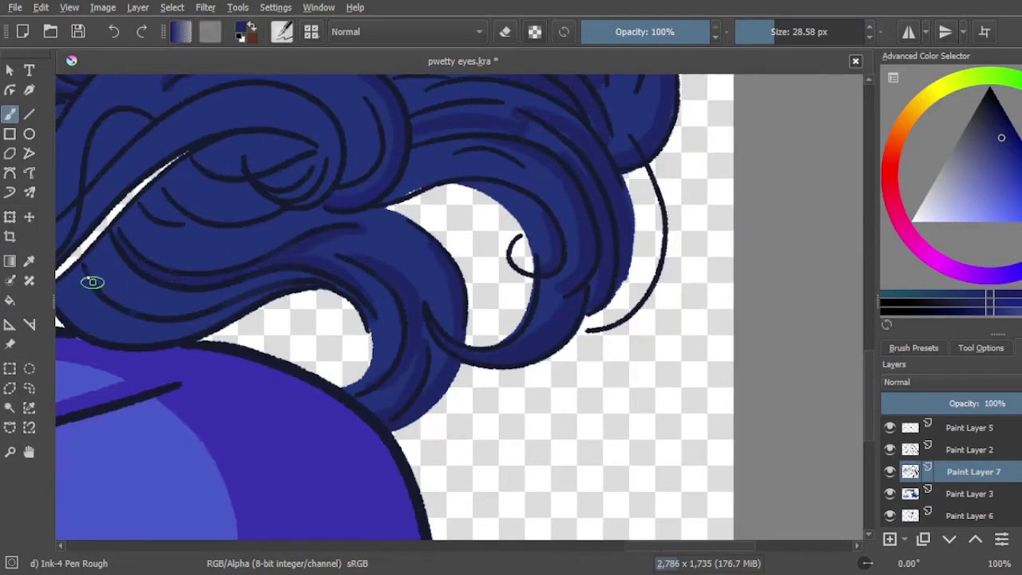
key("minus")
key("plus")
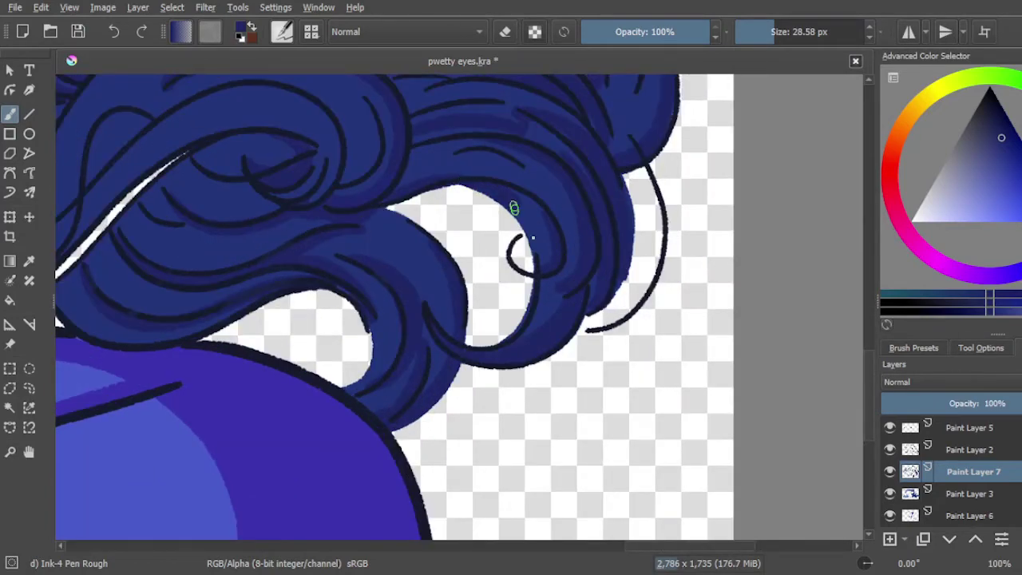
key("minus")
key("plus")
key("minus")
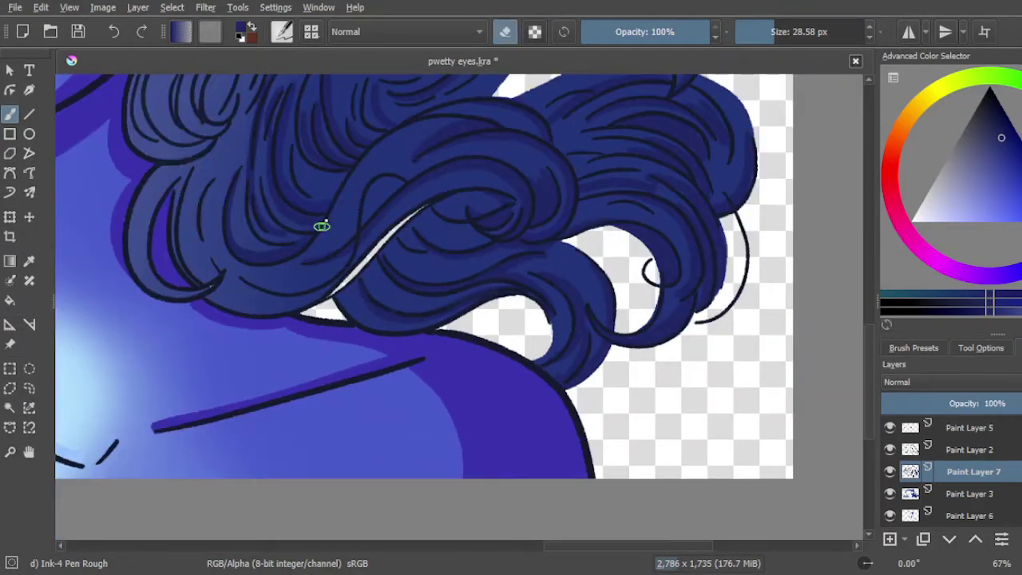
scroll(276, 404, "up", 3)
key("minus")
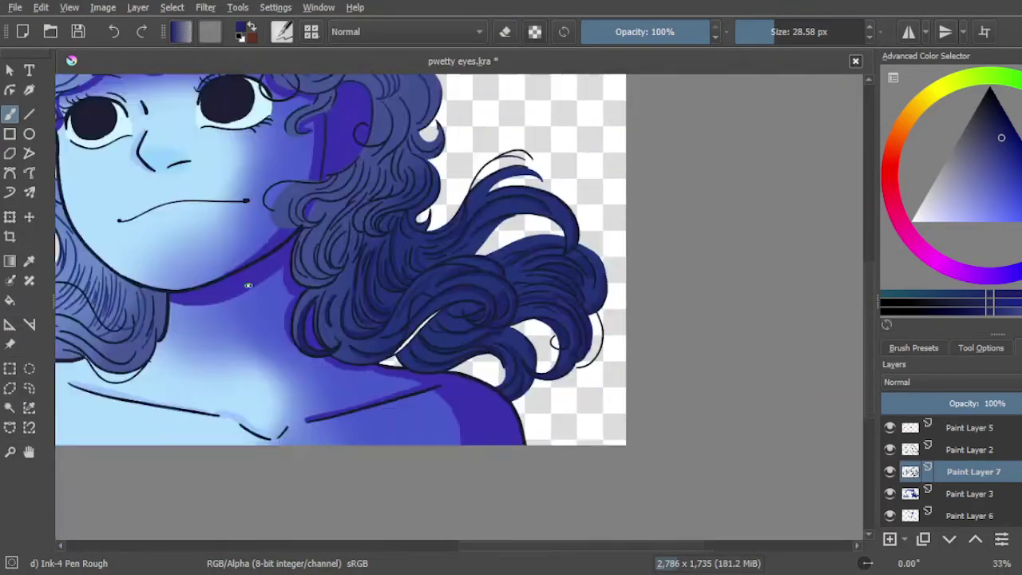
Choose a slightly lighter blue and shade the hair strands below the ear and beside the neck.
key("plus")
left_click(999, 150)
mouse_move(369, 150)
left_mouse_down()
mouse_move(320, 251)
mouse_move(416, 320)
left_mouse_up()
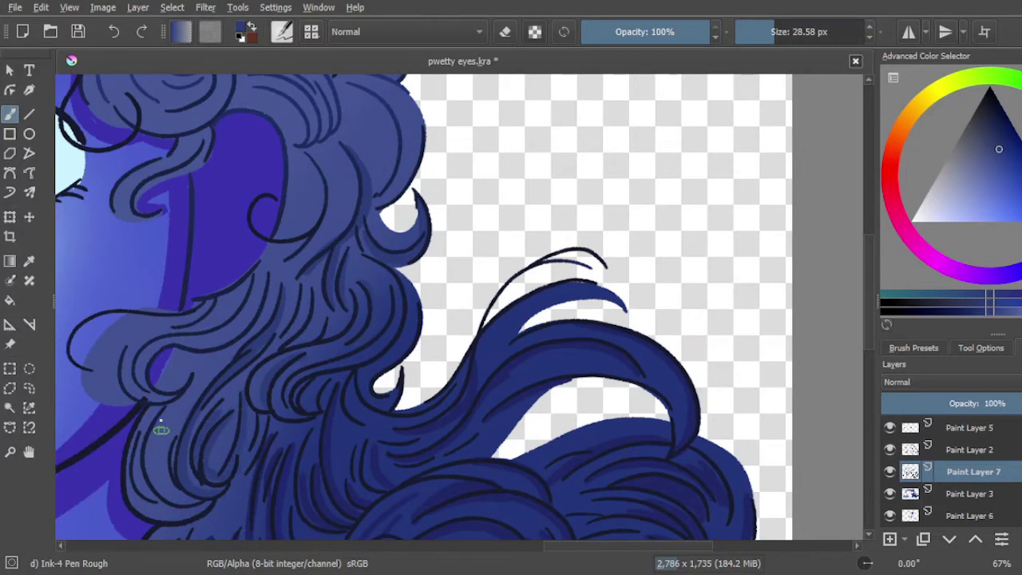
left_click_drag(160, 430, 140, 438)
mouse_move(257, 320)
left_mouse_down()
mouse_move(185, 346)
mouse_move(224, 345)
mouse_move(240, 305)
left_mouse_up()
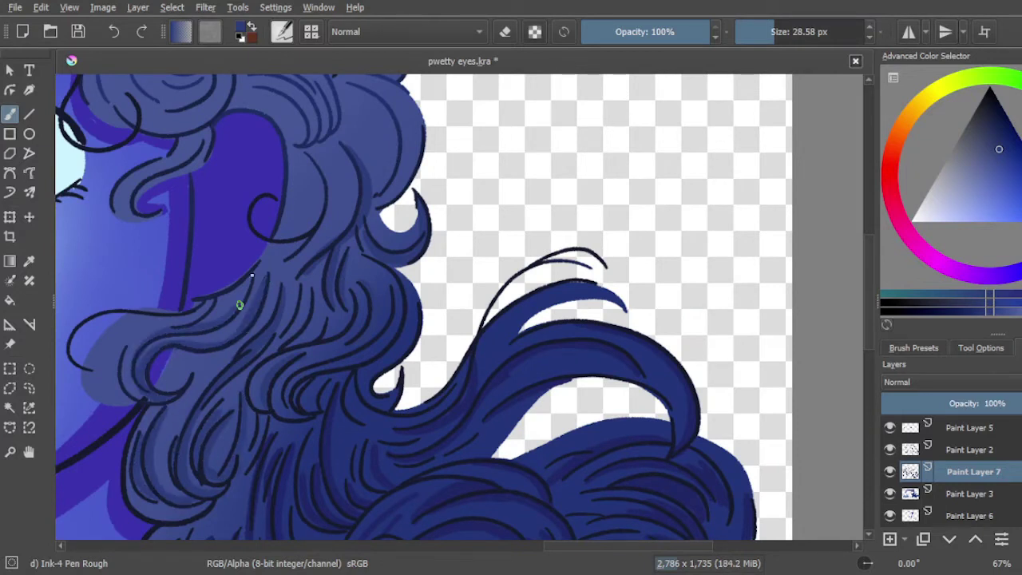
Shade the outer curls beside the ear and the curved strands above it in the lighter navy.
mouse_move(345, 155)
left_mouse_down()
mouse_move(322, 251)
mouse_move(392, 104)
mouse_move(411, 175)
mouse_move(391, 200)
left_mouse_up()
key("minus")
mouse_move(377, 150)
left_mouse_down()
mouse_move(404, 138)
mouse_move(411, 214)
left_mouse_up()
key("plus")
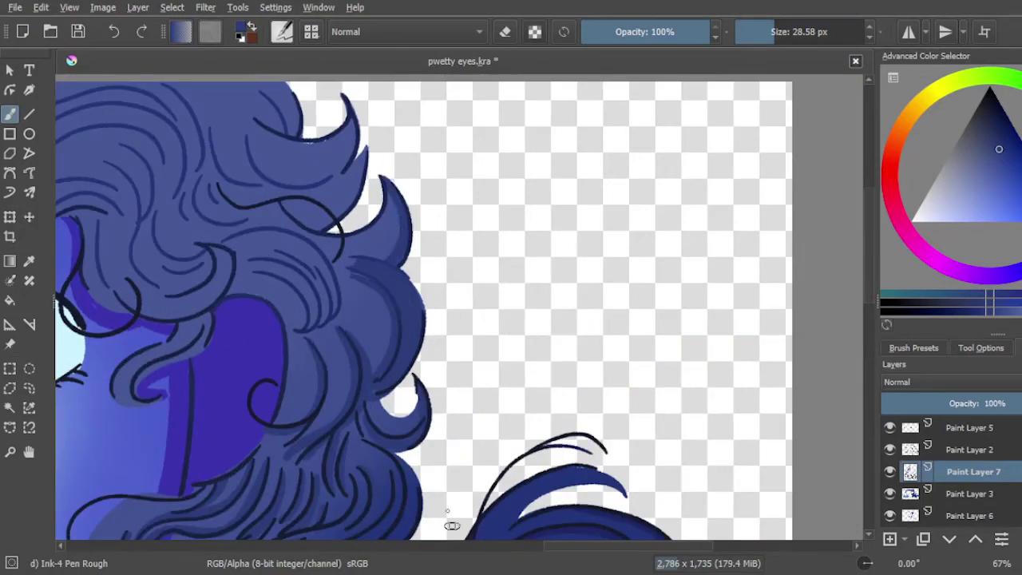
key("plus")
left_click_drag(500, 267, 541, 270)
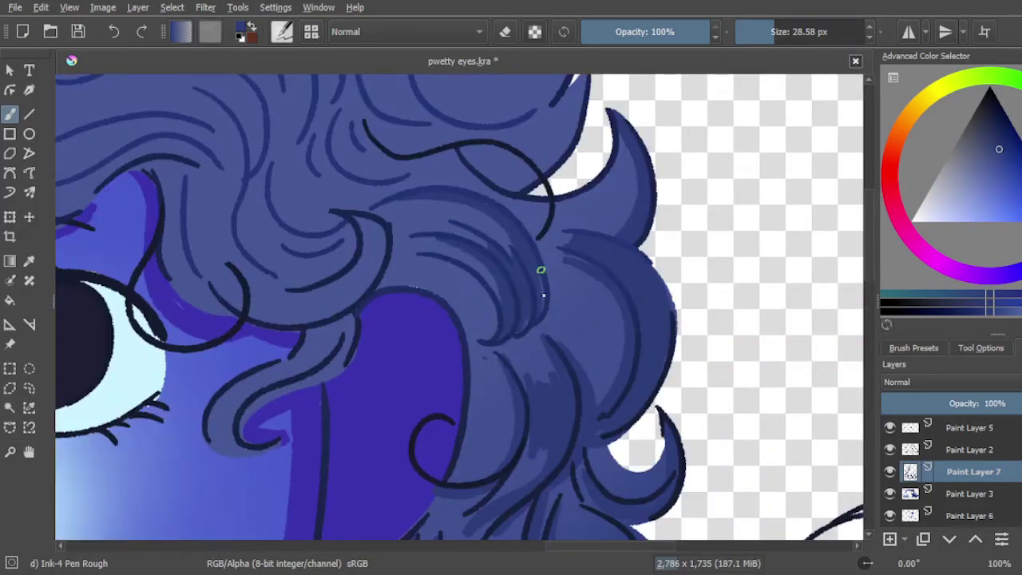
Add blue shadows to the curl above the ear, the small lock in front of it and the strands beside the right eye.
left_click_drag(370, 219, 317, 330)
left_click_drag(291, 389, 240, 438)
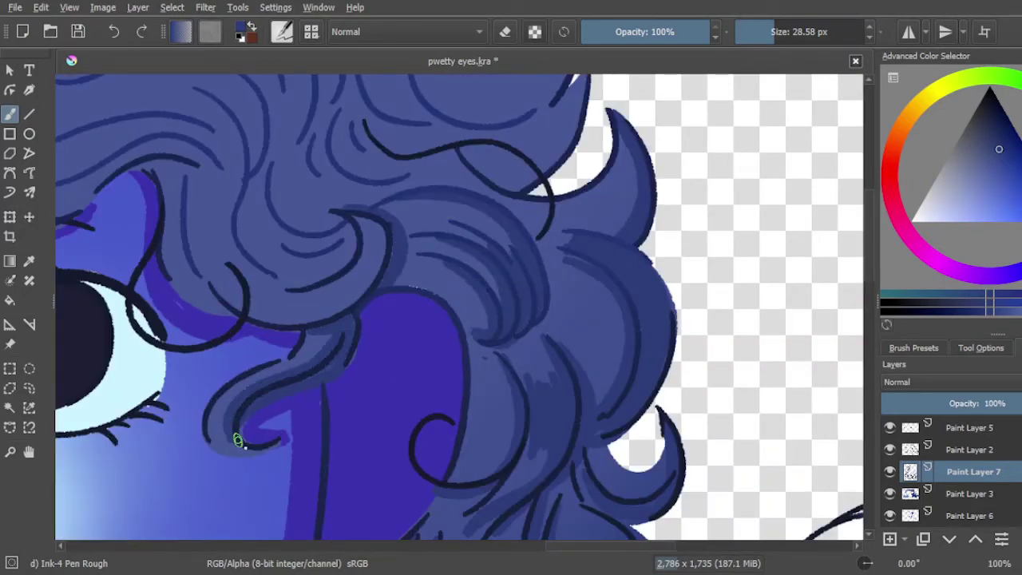
left_click_drag(369, 217, 354, 290)
mouse_move(357, 239)
left_mouse_down()
mouse_move(285, 250)
mouse_move(335, 240)
left_mouse_up()
key("minus")
mouse_move(312, 149)
left_mouse_down()
mouse_move(324, 224)
mouse_move(316, 287)
left_mouse_up()
key("minus")
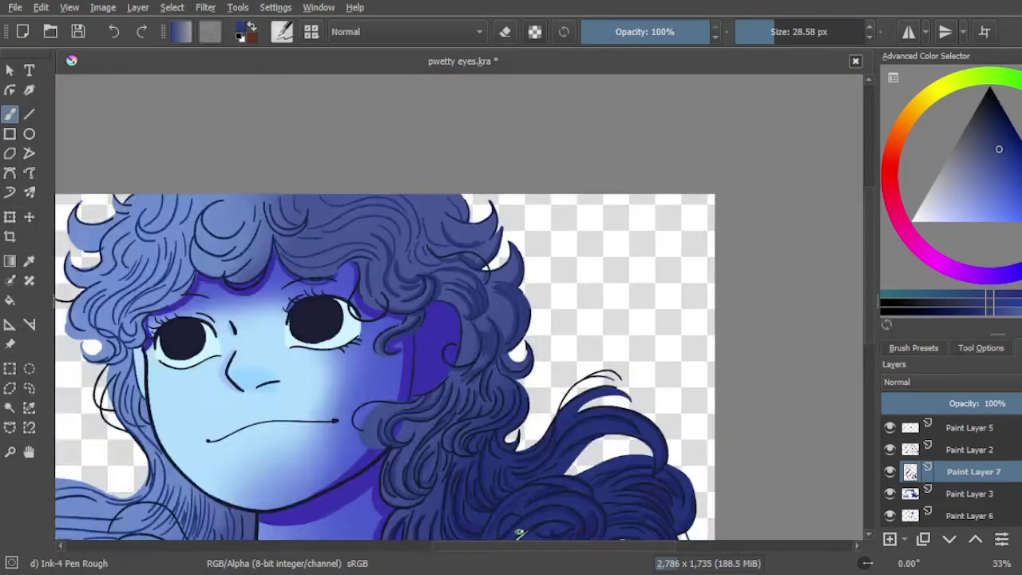
Shade the wavy strands on the crown and above the right eye with blue shadow strokes.
left_click_drag(437, 214, 587, 219)
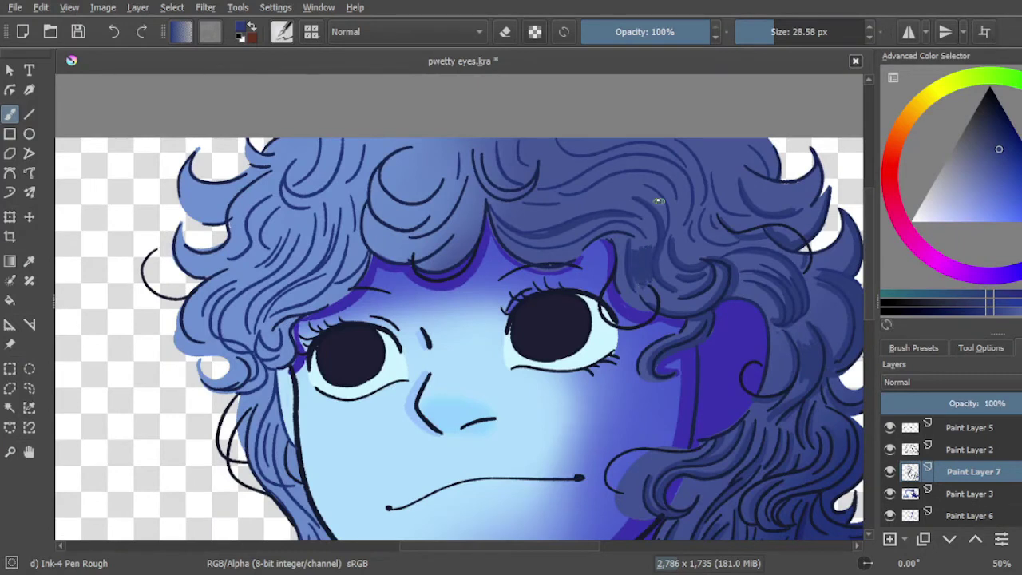
mouse_move(594, 181)
left_mouse_down()
mouse_move(615, 152)
mouse_move(695, 208)
left_mouse_up()
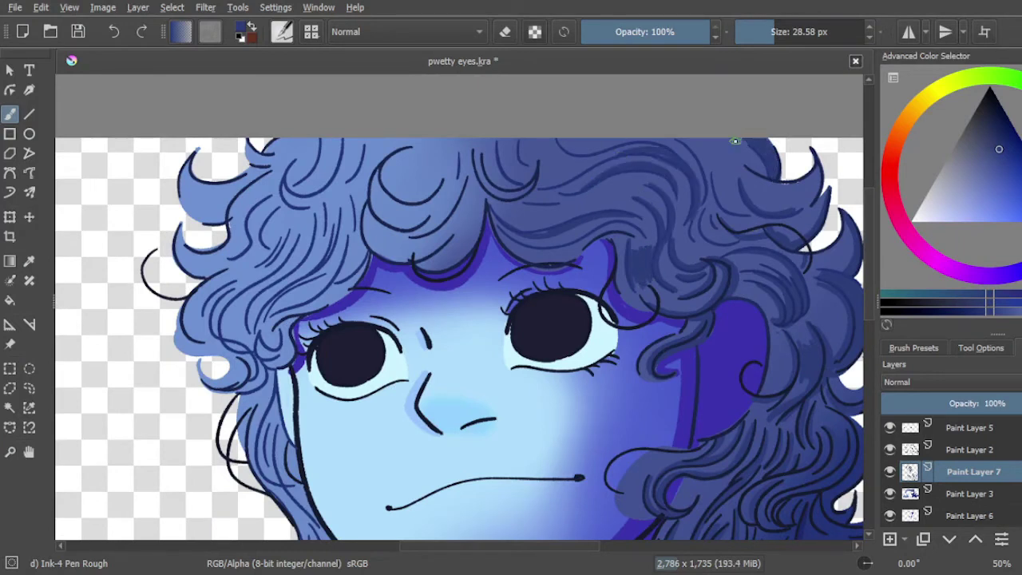
mouse_move(735, 141)
left_mouse_down()
mouse_move(763, 172)
mouse_move(700, 154)
left_mouse_up()
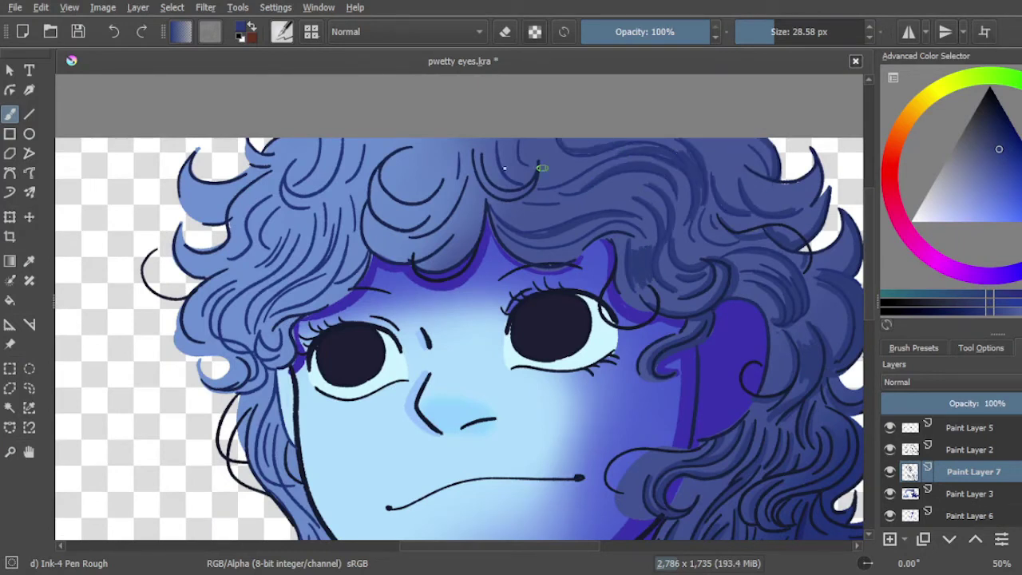
key("plus")
Sample a lighter mid-blue and shade the fringe curl and the upper left curls of the hair.
left_click(553, 240, "ctrl")
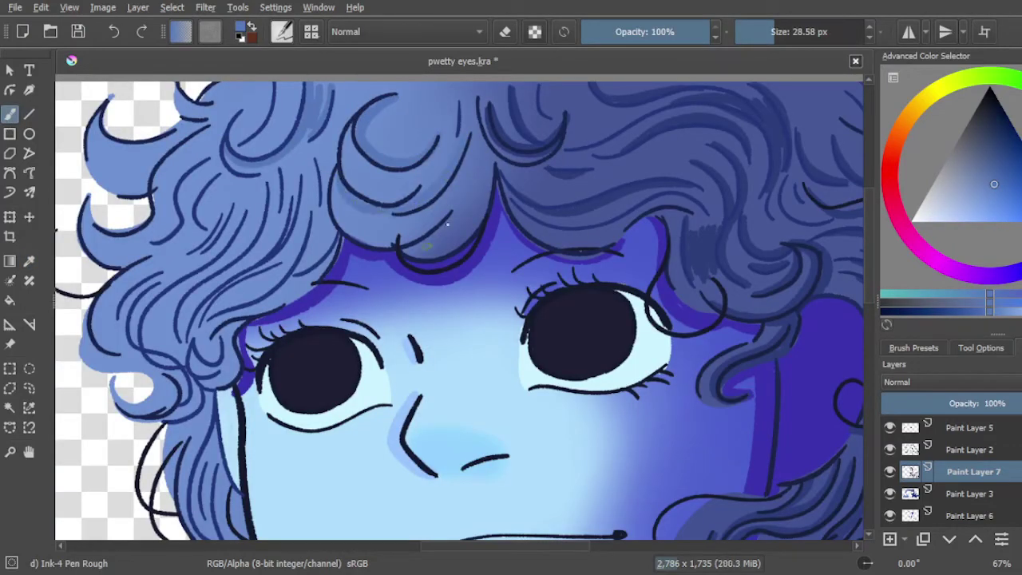
mouse_move(213, 175)
left_mouse_down()
mouse_move(295, 224)
mouse_move(289, 298)
mouse_move(235, 321)
mouse_move(273, 183)
mouse_move(160, 338)
mouse_move(227, 200)
mouse_move(193, 137)
mouse_move(200, 128)
left_mouse_up()
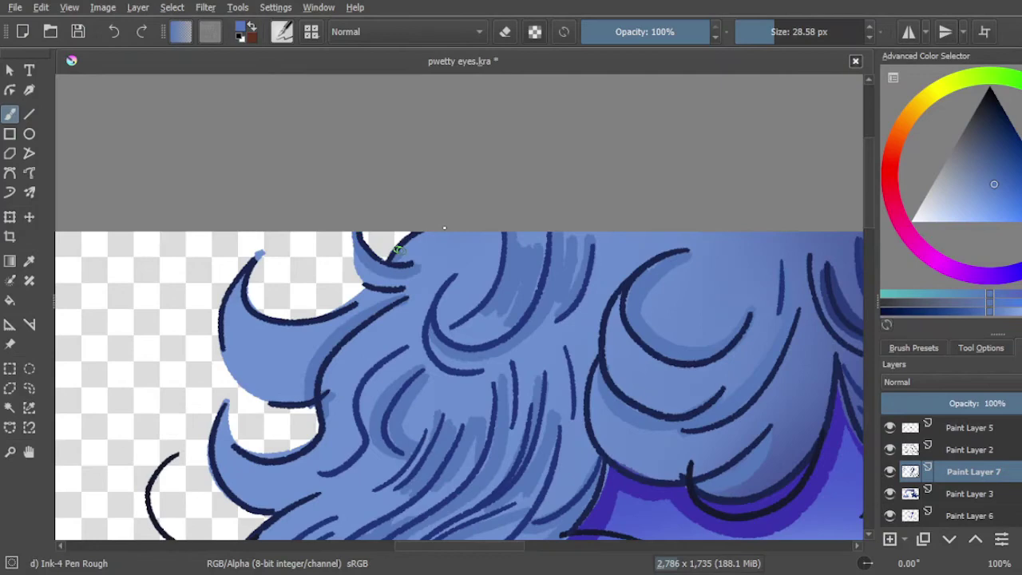
left_click_drag(387, 242, 447, 240)
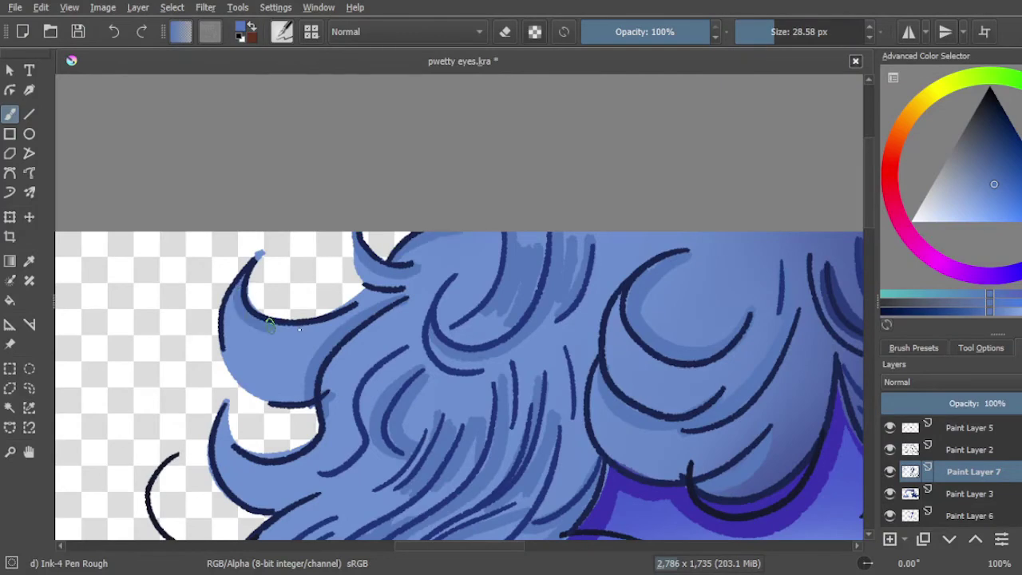
left_click_drag(367, 248, 343, 286)
scroll(415, 351, "down", 3)
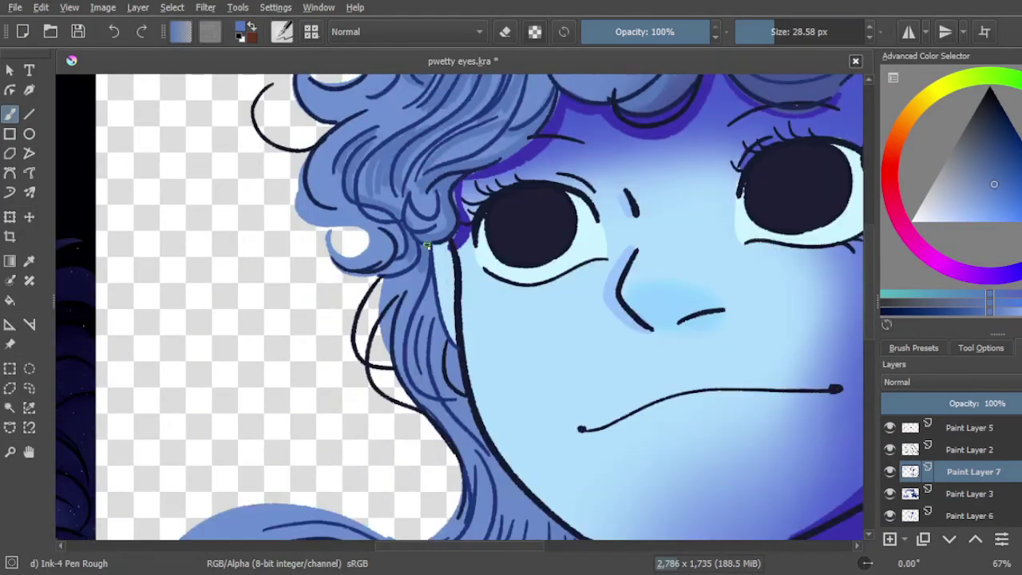
Shade the strands beside the left cheek and the hair below the jaw in mid-blue.
scroll(450, 240, "up", 2)
scroll(558, 377, "down", 3)
scroll(558, 377, "down", 3)
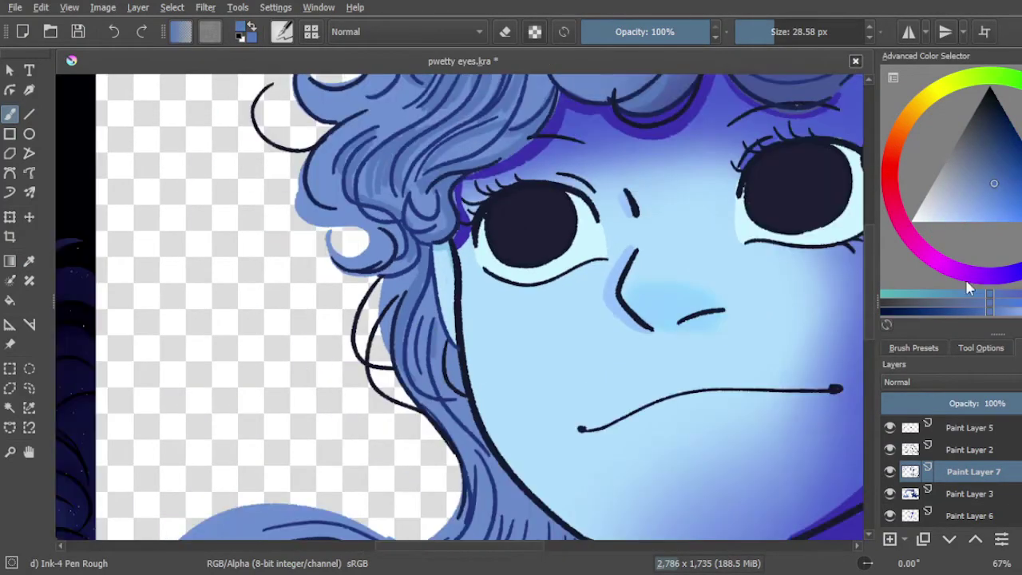
left_click_drag(471, 280, 435, 164)
left_click_drag(462, 228, 449, 184)
left_click_drag(425, 209, 406, 161)
scroll(584, 495, "up", 1)
left_click_drag(503, 252, 509, 316)
mouse_move(639, 318)
left_mouse_down()
mouse_move(630, 338)
mouse_move(665, 390)
left_mouse_up()
mouse_move(564, 439)
left_mouse_down()
mouse_move(595, 424)
mouse_move(563, 464)
left_mouse_up()
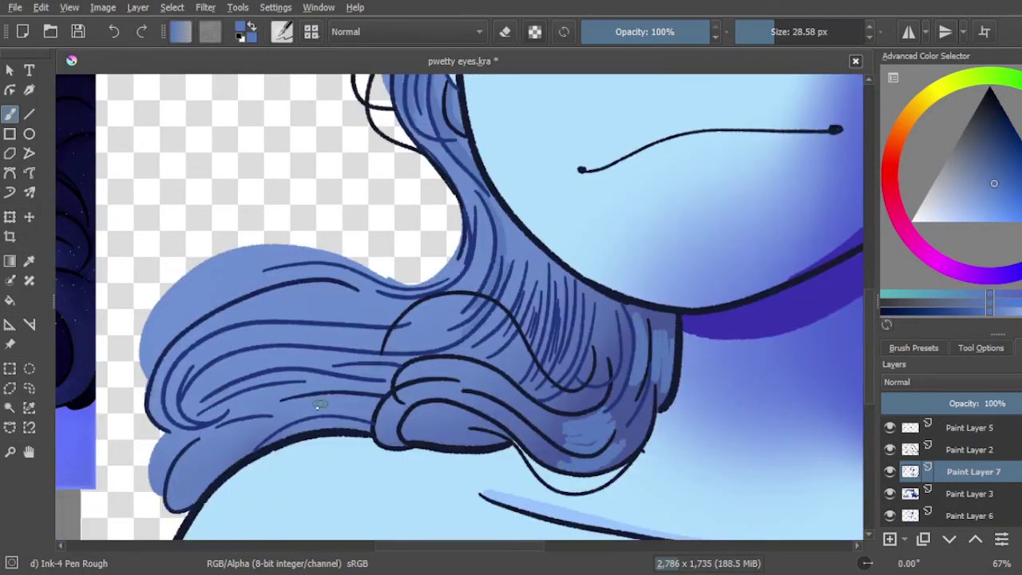
Paint mid-blue shadow bands along the wide flowing left lock and save the document.
left_click_drag(180, 391, 448, 345)
left_click_drag(256, 343, 434, 359)
mouse_move(502, 311)
left_mouse_down()
mouse_move(221, 381)
mouse_move(271, 363)
left_mouse_up()
left_click_drag(247, 285, 201, 281)
mouse_move(276, 274)
left_mouse_down()
mouse_move(352, 270)
mouse_move(420, 288)
left_mouse_up()
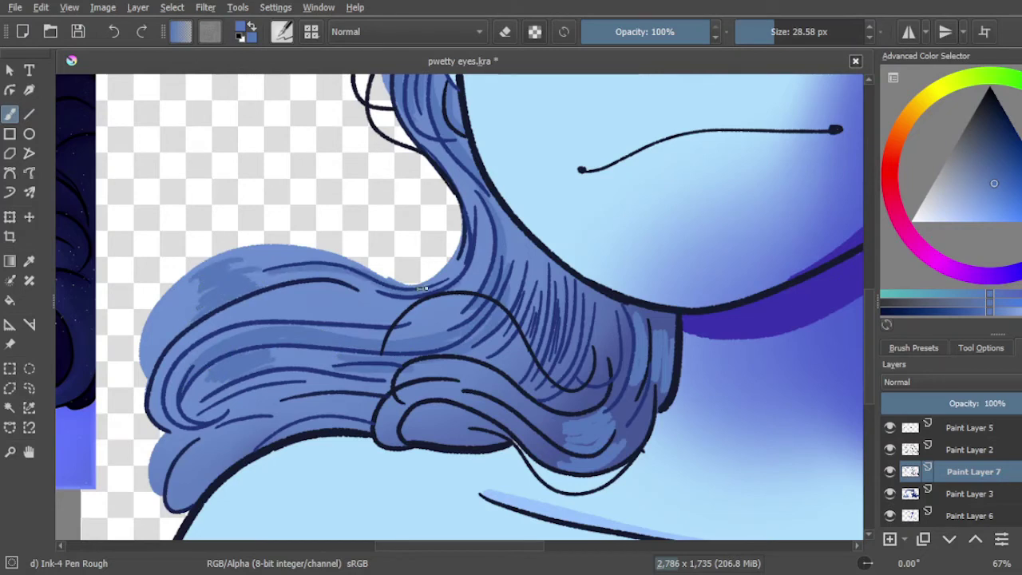
left_click_drag(289, 309, 427, 300)
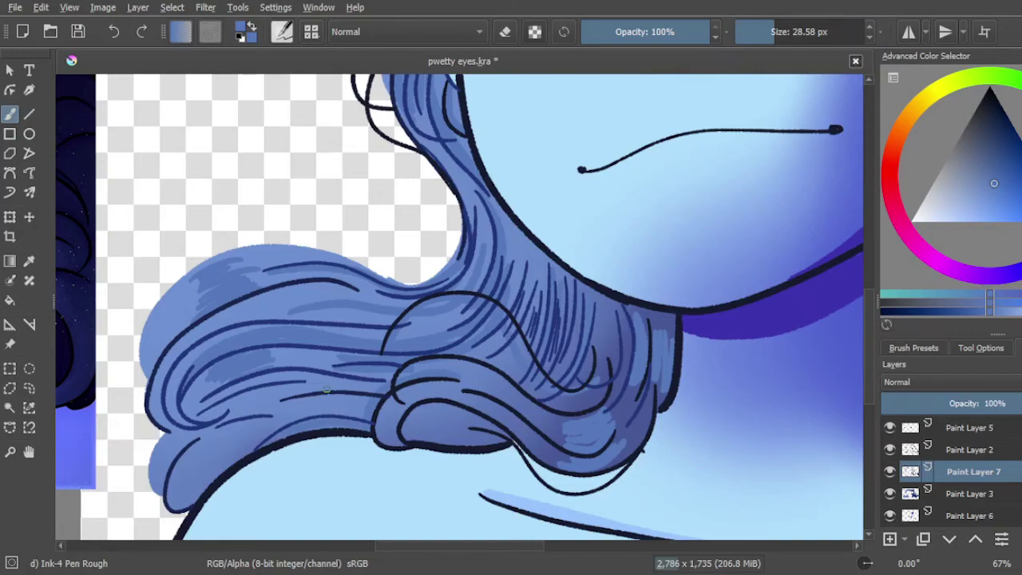
key("ctrl+s")
key("1")
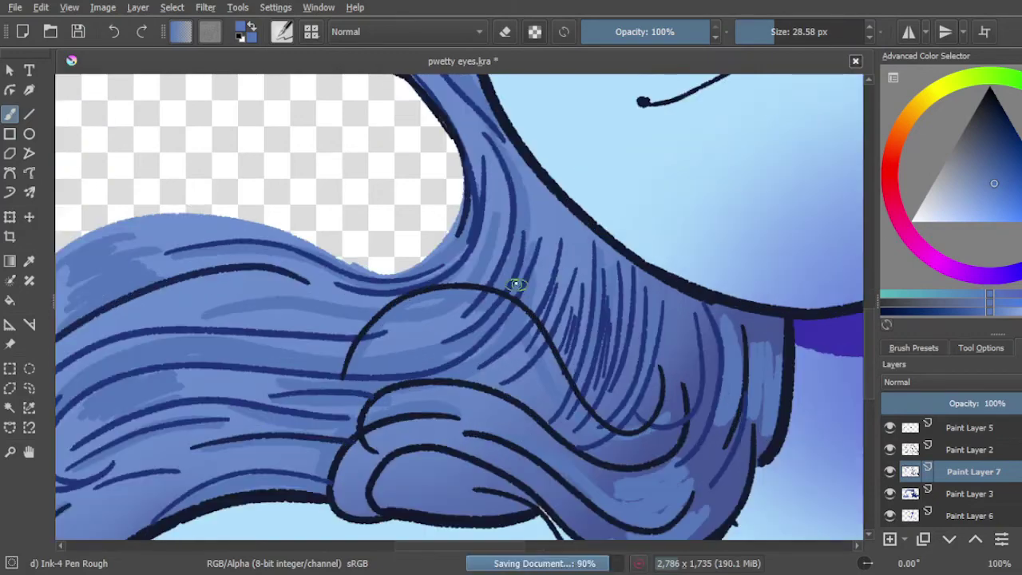
Add a new layer above Paint Layer 5 and paint round near-white highlights in both eyes.
key("minus")
key("minus")
key("minus")
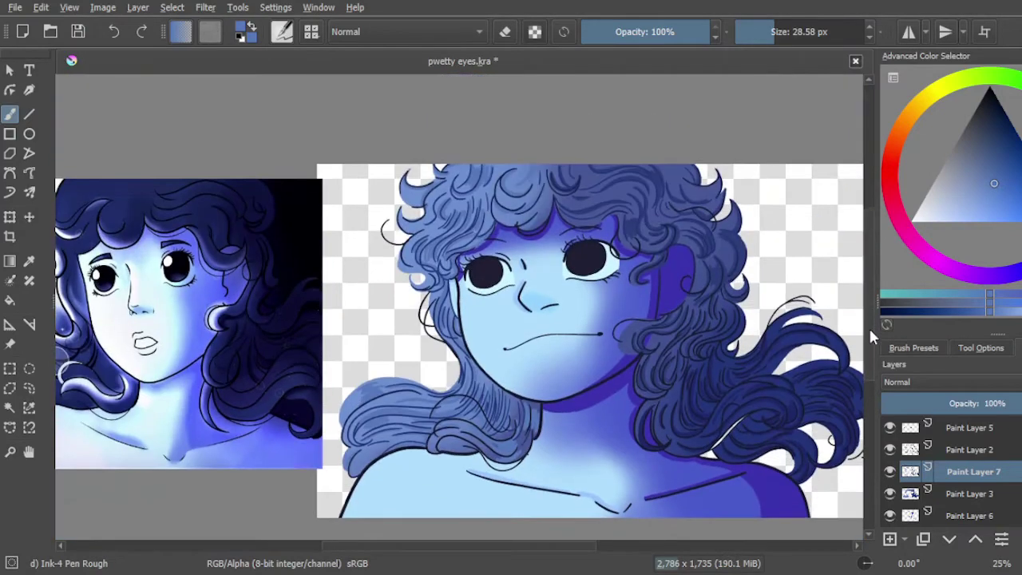
left_click(971, 427)
key("plus")
key("plus")
left_click(914, 347)
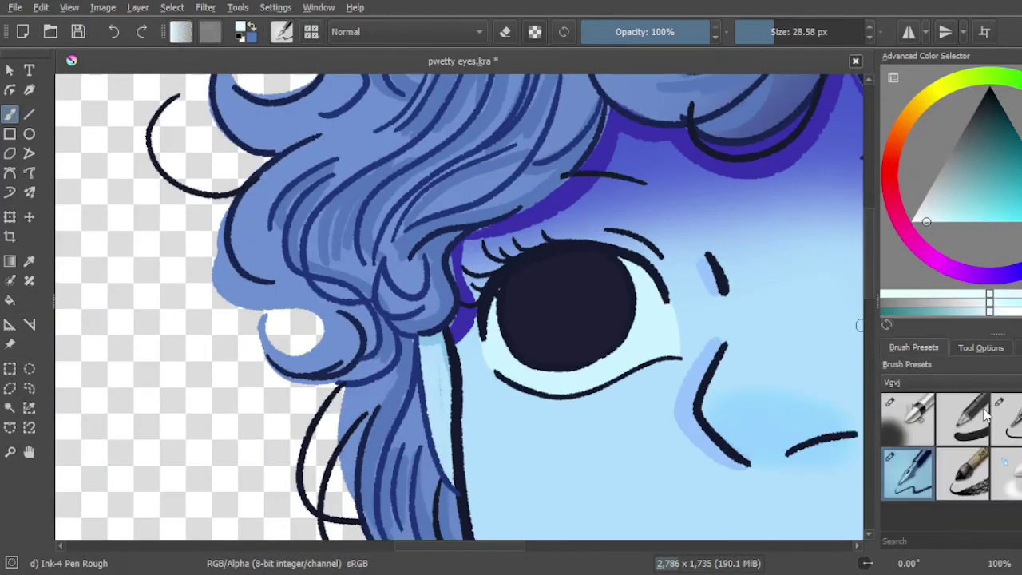
left_click(1006, 417)
key("minus")
key("minus")
key("Insert")
Airbrush a soft greyish glow into the lower part of both pupils with the 88.64 px Airbrush Soft.
left_click(675, 347, "ctrl")
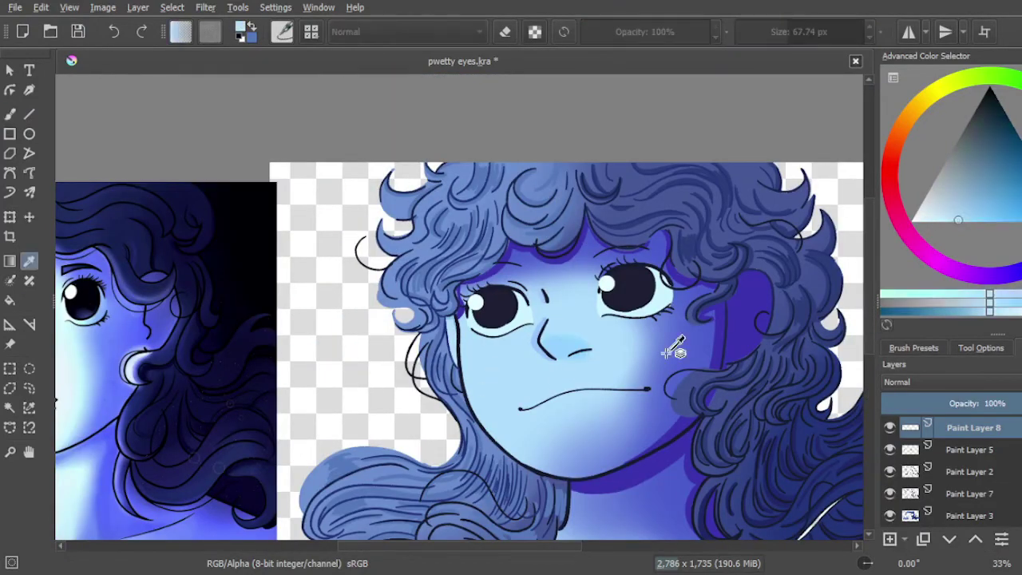
key("plus")
key("plus")
key("slash")
left_click(981, 348)
key("minus")
key("minus")
key("minus")
key("minus")
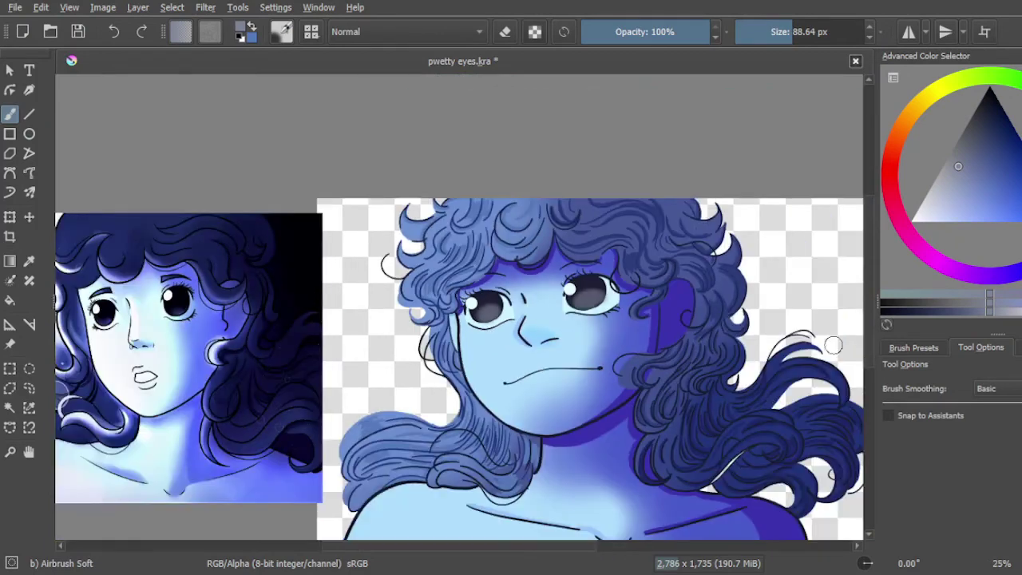
Duplicate Paint Layer 3 and Paint Layer 4 as Color Dodge layers with reduced opacity to brighten the hair and skin.
left_click(981, 347)
left_click(993, 517)
key("ctrl+j")
key("alt+shift+d")
mouse_move(942, 404)
left_mouse_down()
mouse_move(904, 403)
mouse_move(996, 404)
left_mouse_up()
left_click(892, 495)
scroll(943, 479, "down", 2)
key("ctrl+j")
Soften the Color Dodge glow over the hair, face and collarbone by erasing with a 290.67 px Airbrush Soft.
left_click(913, 347)
key("e")
key("bracketright")
key("bracketright")
key("bracketright")
key("bracketright")
key("bracketright")
key("bracketright")
left_click_drag(447, 144, 431, 367)
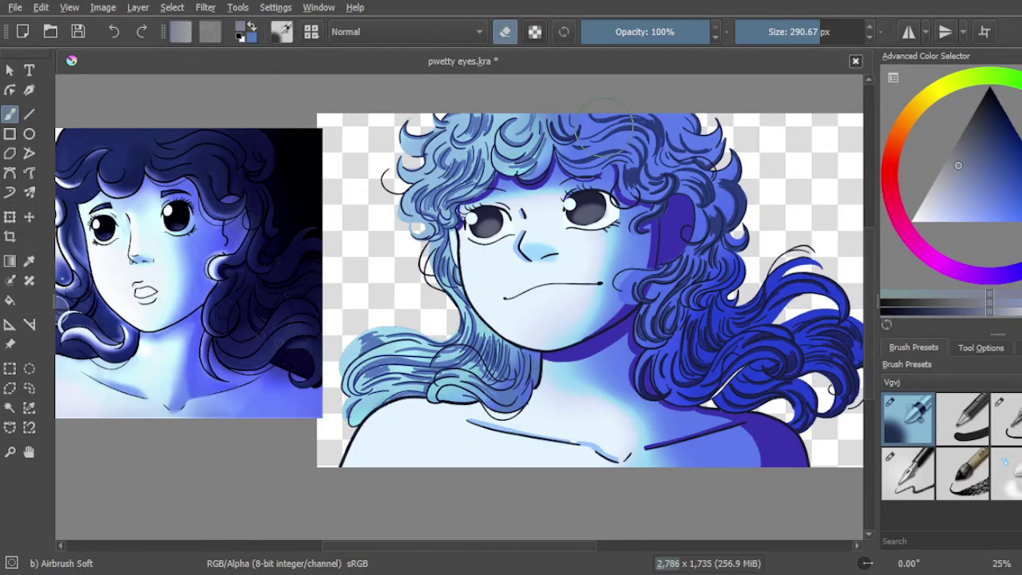
left_click_drag(607, 144, 582, 309)
left_click(958, 514)
left_click_drag(575, 376, 631, 435)
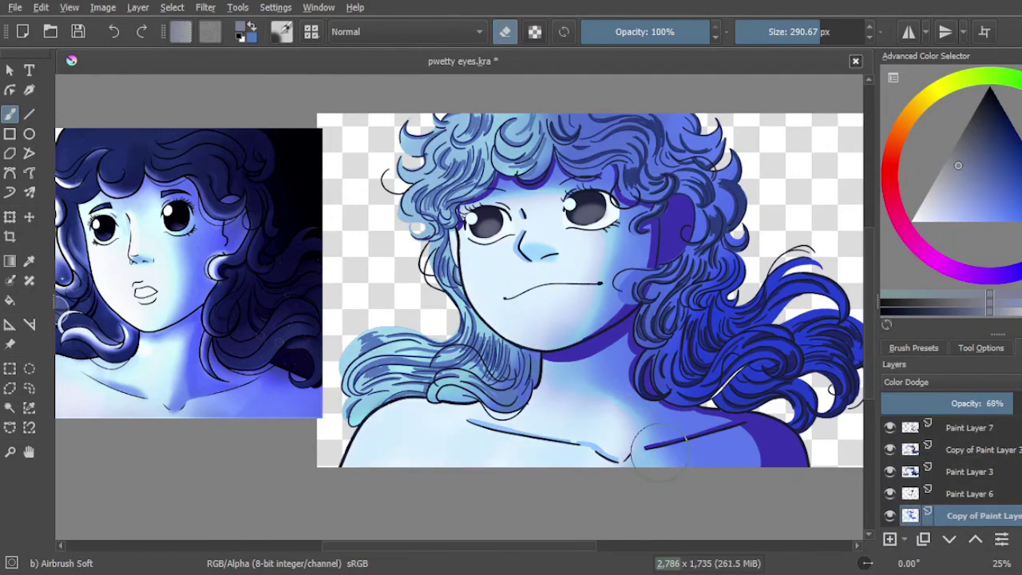
Add a new layer above Paint Layer 6 and a Color Dodge copy of Paint Layer 6 to intensify the skin shadows.
left_click(970, 493)
key("Insert")
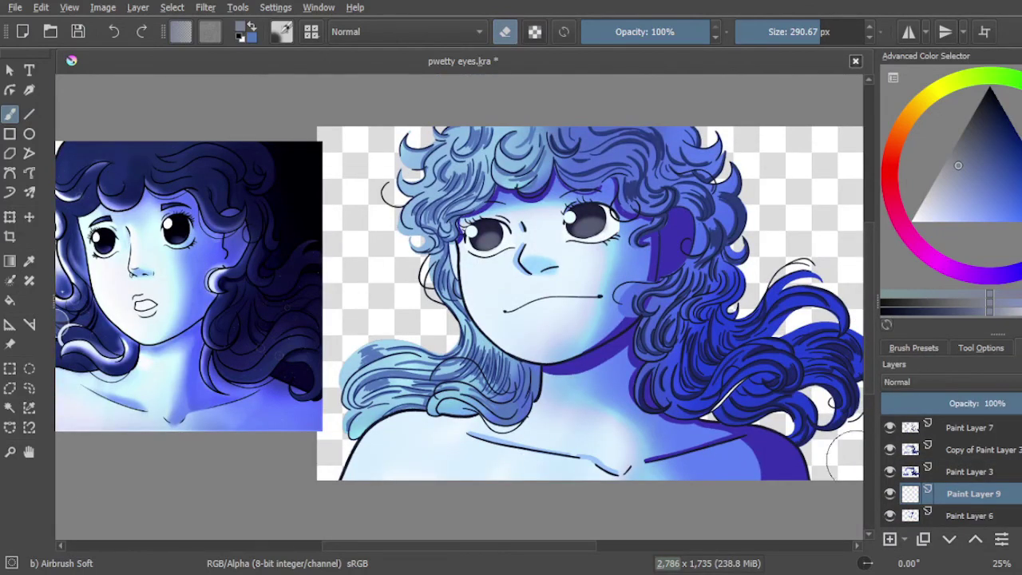
left_click(890, 494, "shift")
left_click(890, 493, "shift")
key("Page_Down")
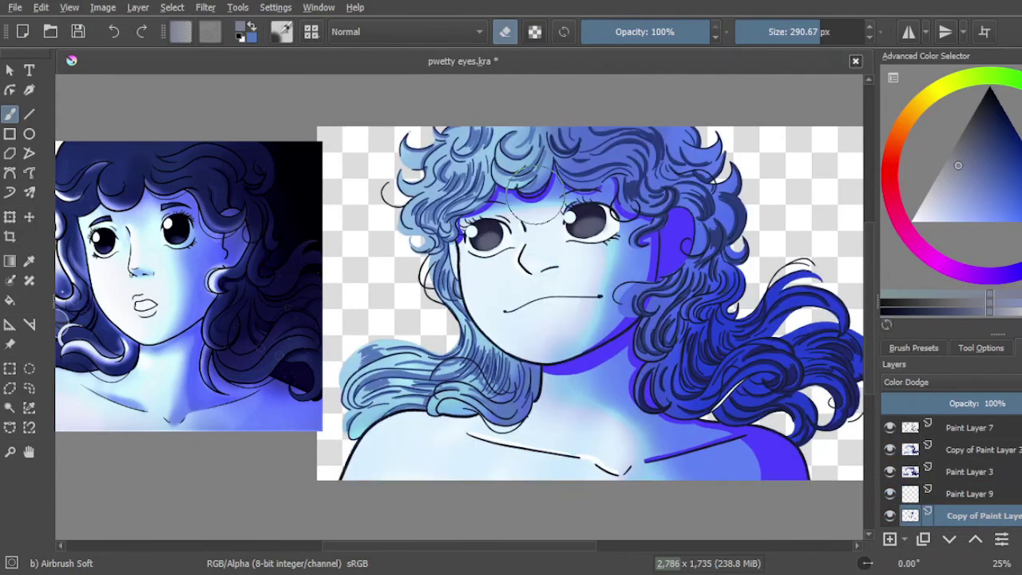
key("plus")
key("plus")
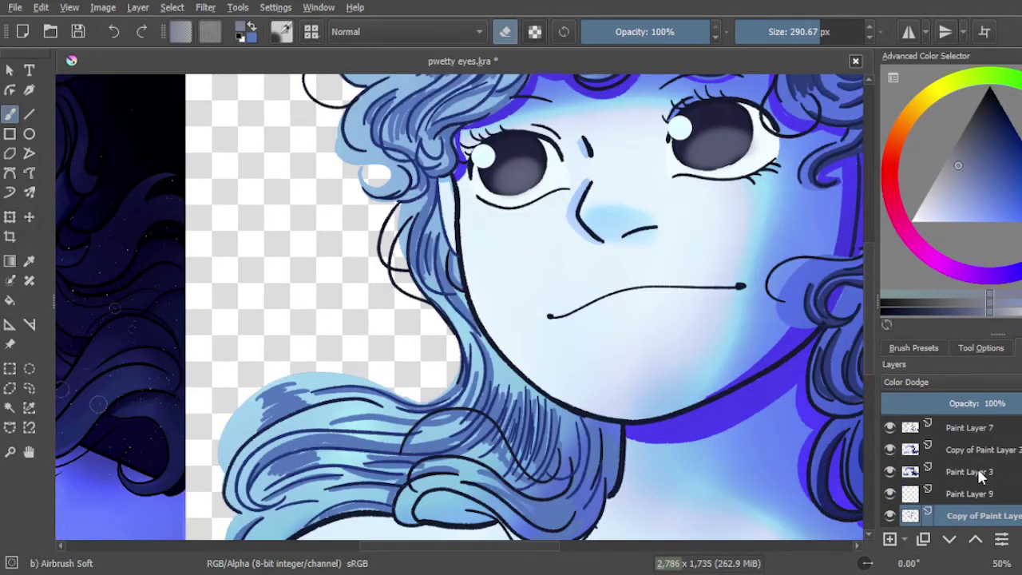
key("Page_Up")
key("Page_Up")
key("Page_Up")
key("Page_Up")
key("minus")
key("Page_Up")
key("Page_Up")
key("Page_Up")
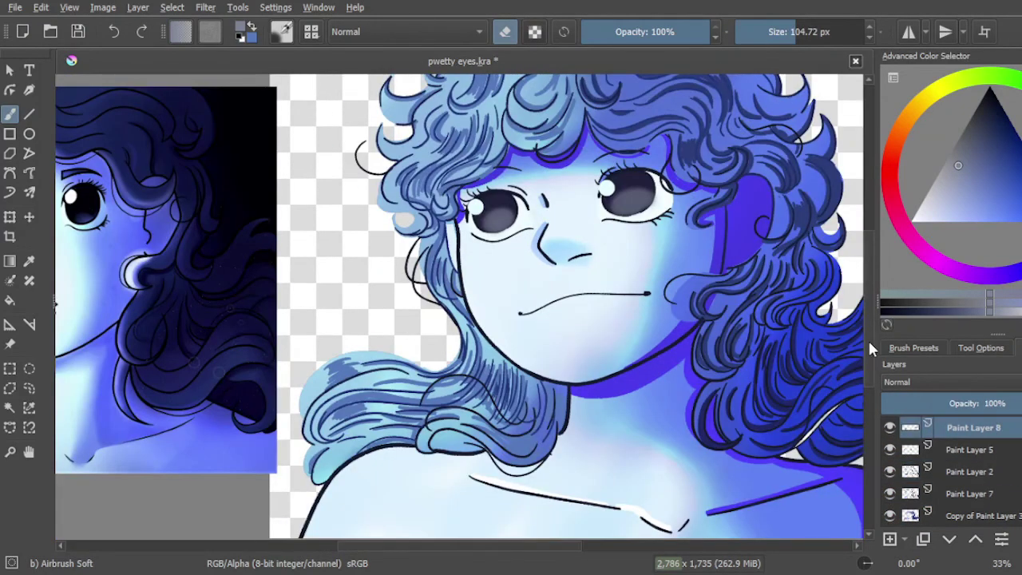
Tone down the glow over the right-hand hair on the Color Dodge copy of Paint Layer 3 with the 372.85 px Airbrush Soft.
key("minus")
key("Page_Down")
key("Page_Down")
key("Page_Down")
key("Page_Down")
left_click_drag(716, 160, 750, 160)
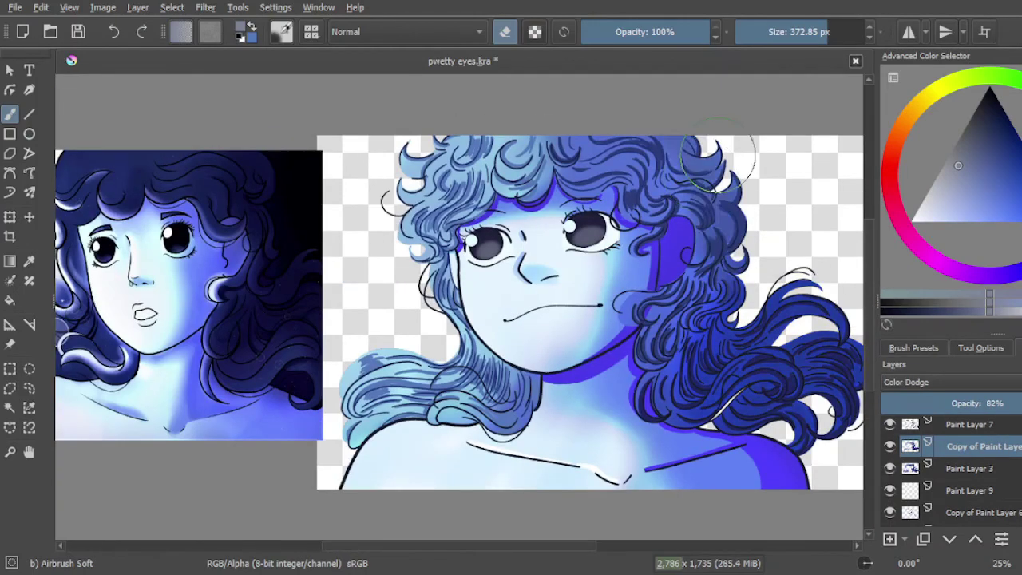
left_click(496, 32)
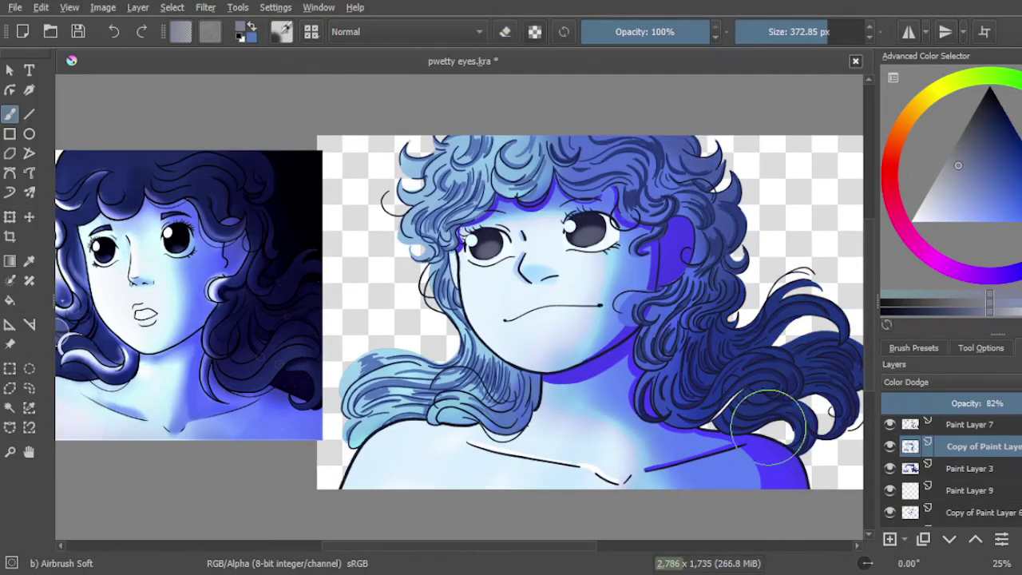
Light the blue backdrop with a Color Dodge copy of its paint layer and soften the glow on its right side.
key("Page_Down")
key("Page_Down")
key("Page_Down")
key("ctrl+Page_Down")
key("ctrl+Page_Down")
key("ctrl+Page_Down")
key("ctrl+Page_Down")
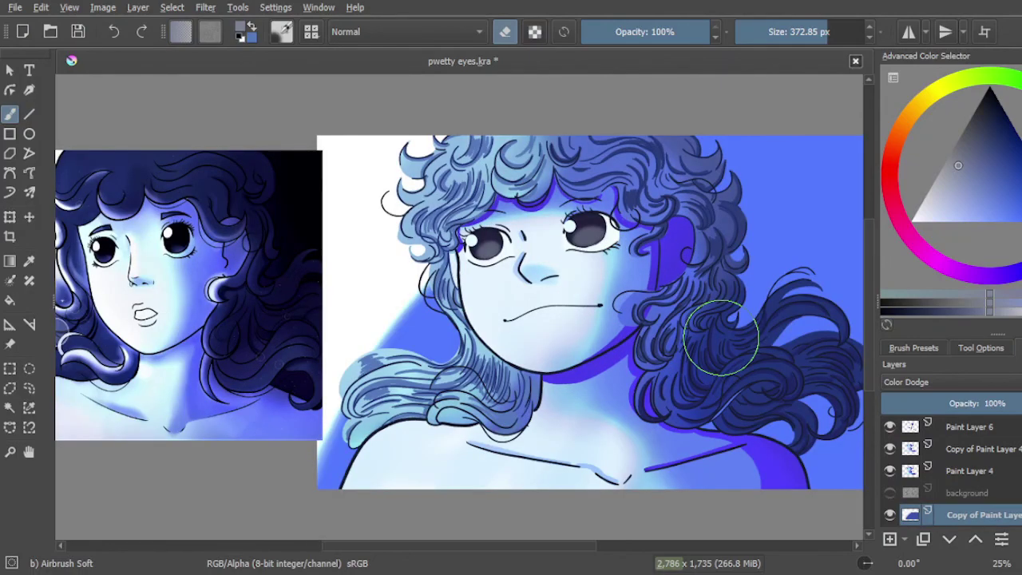
key("minus")
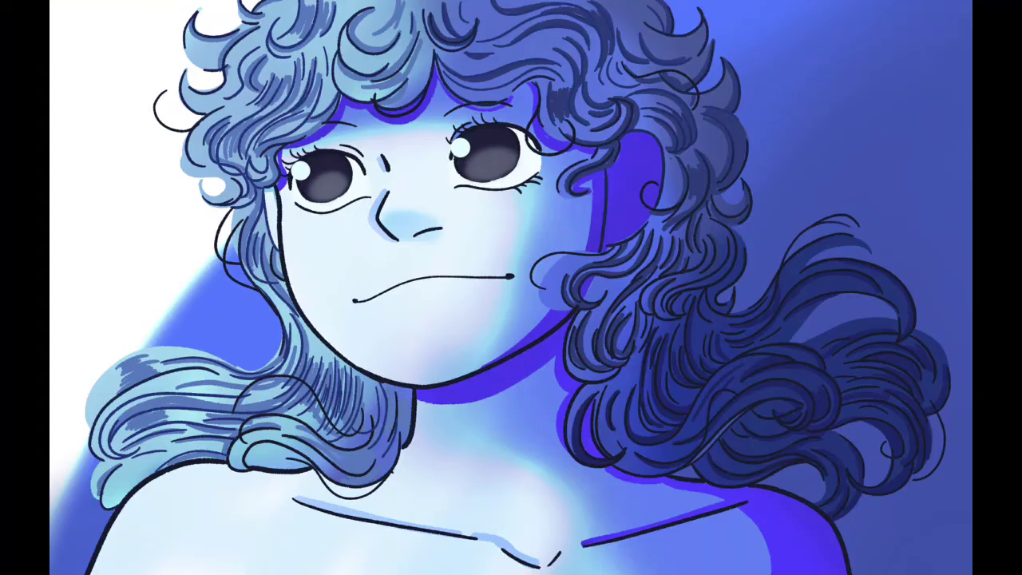